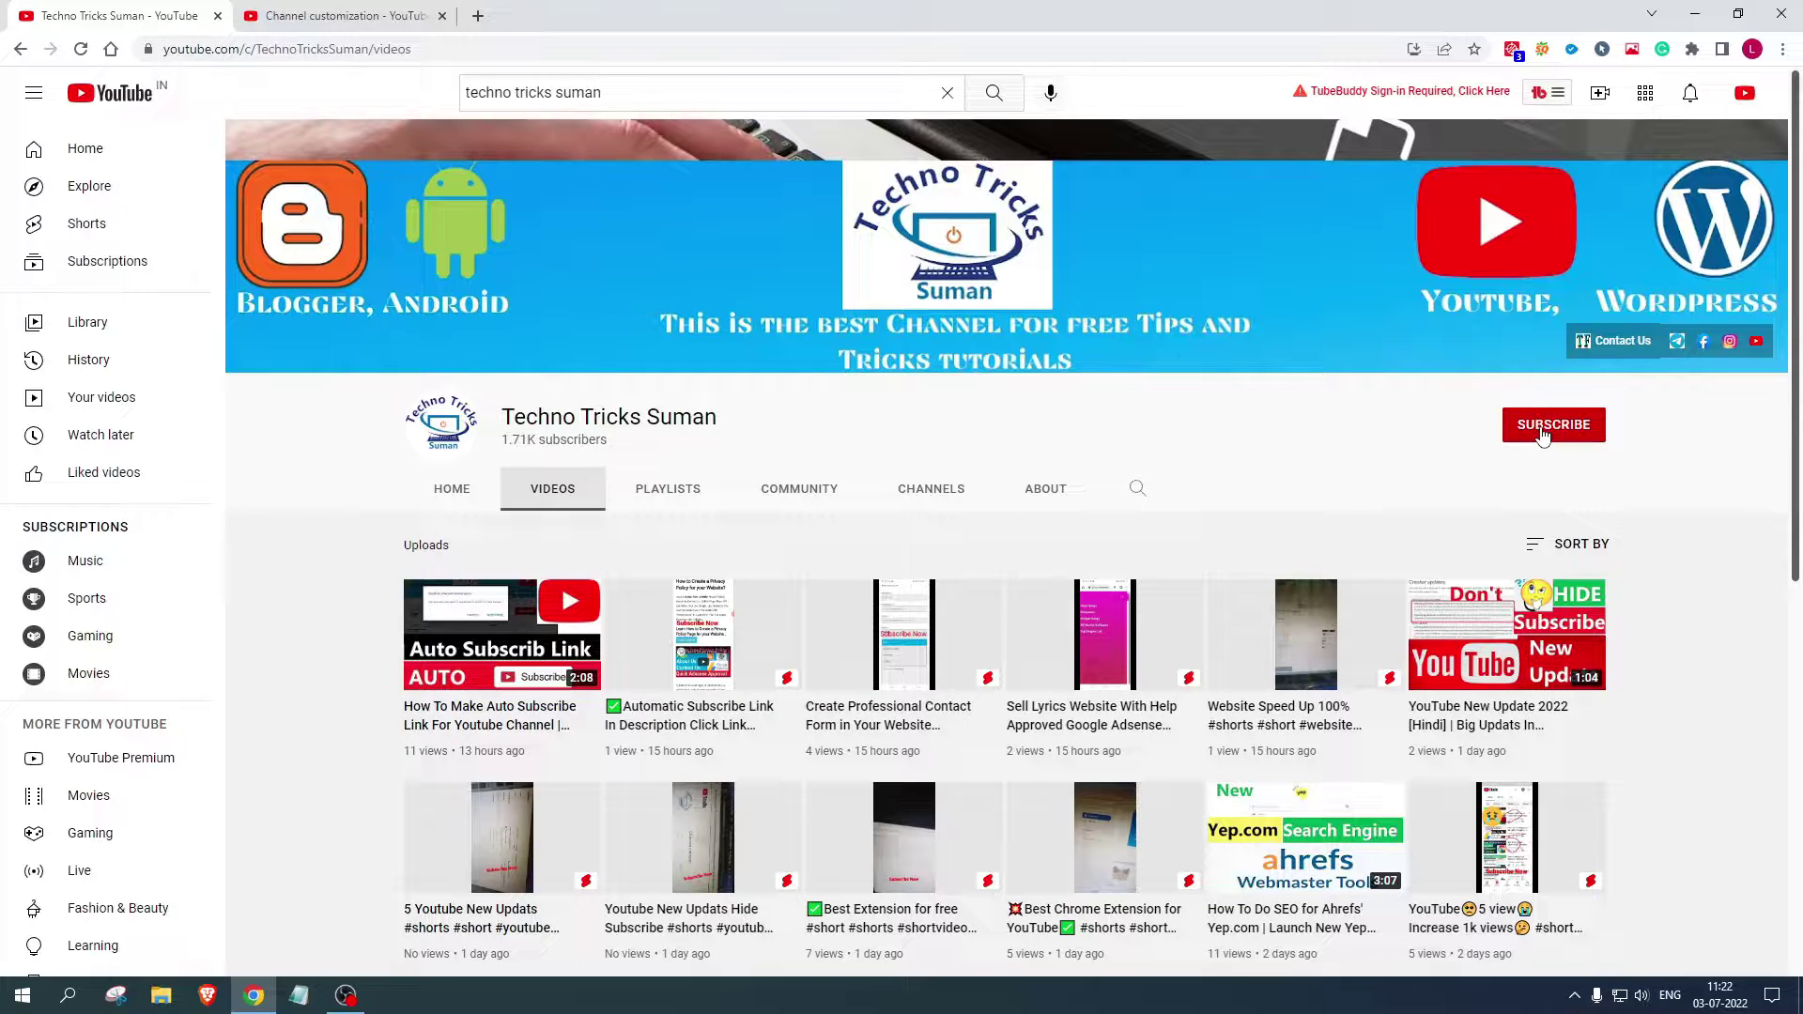
# - Subscribe to the Techno Tricks Suman channel and turn on its notifications
pyautogui.click(1543, 427)
pyautogui.click(1589, 424)
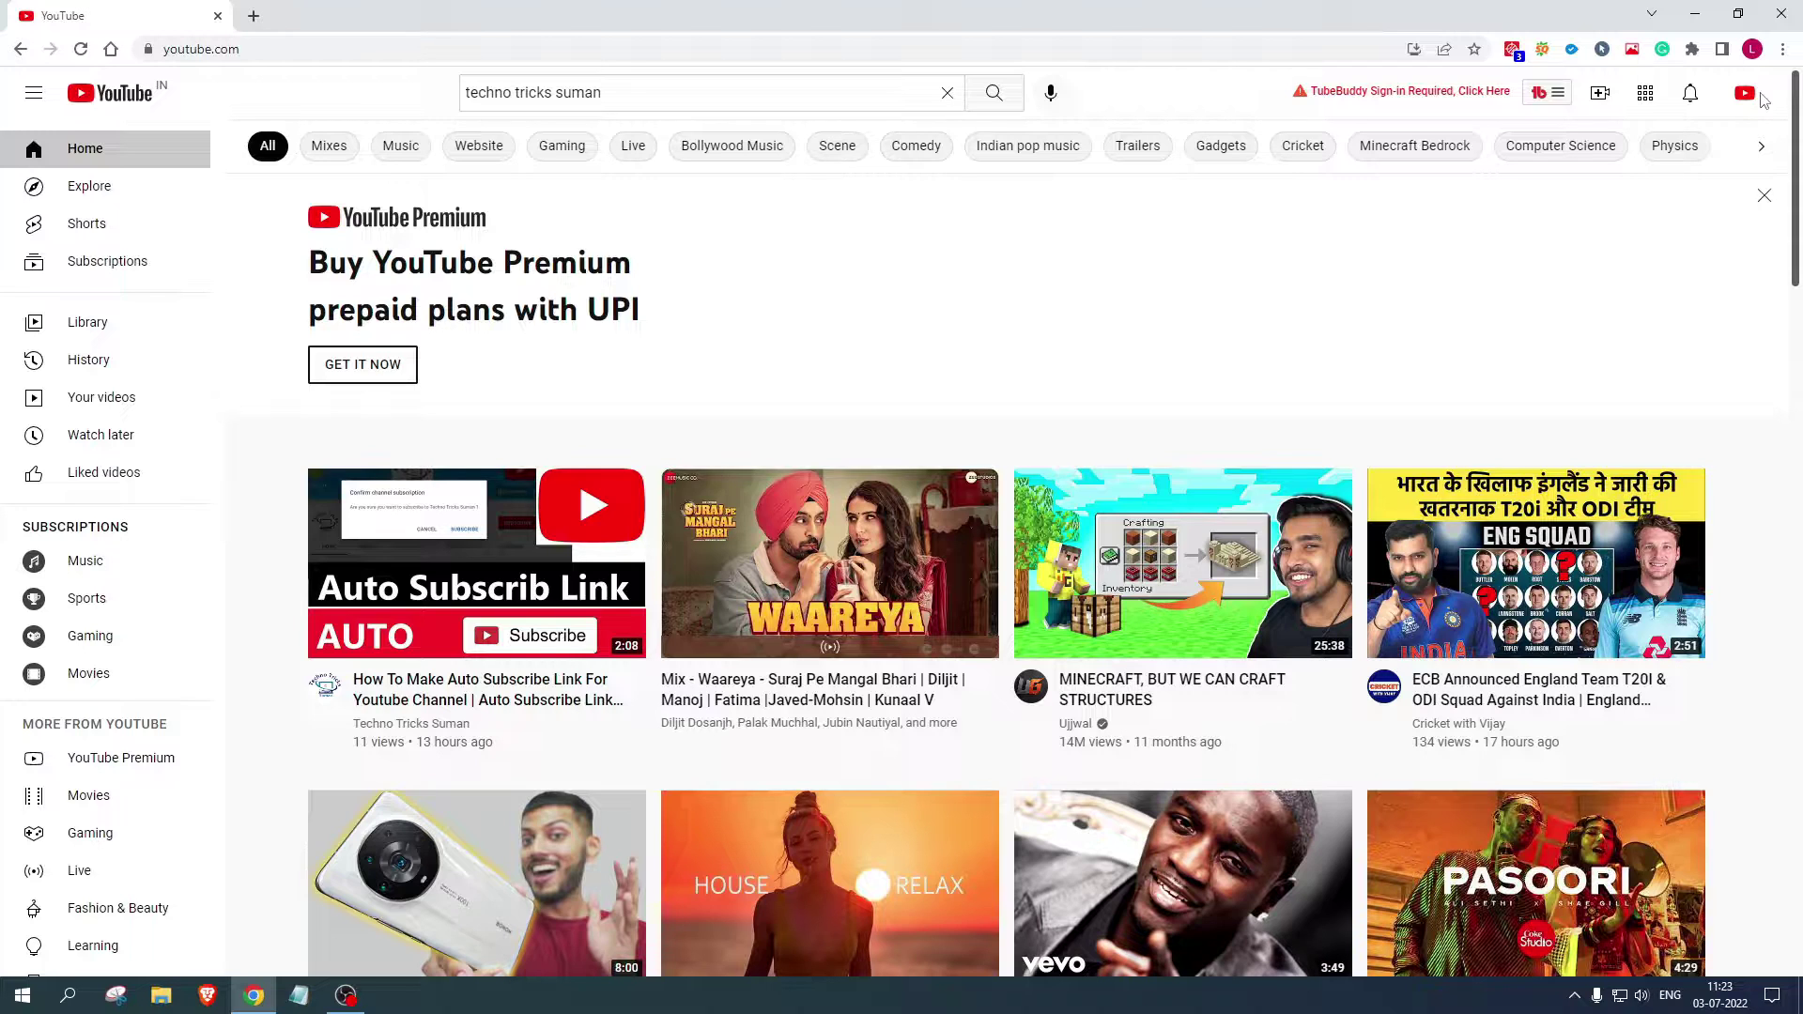
pyautogui.click(1782, 49)
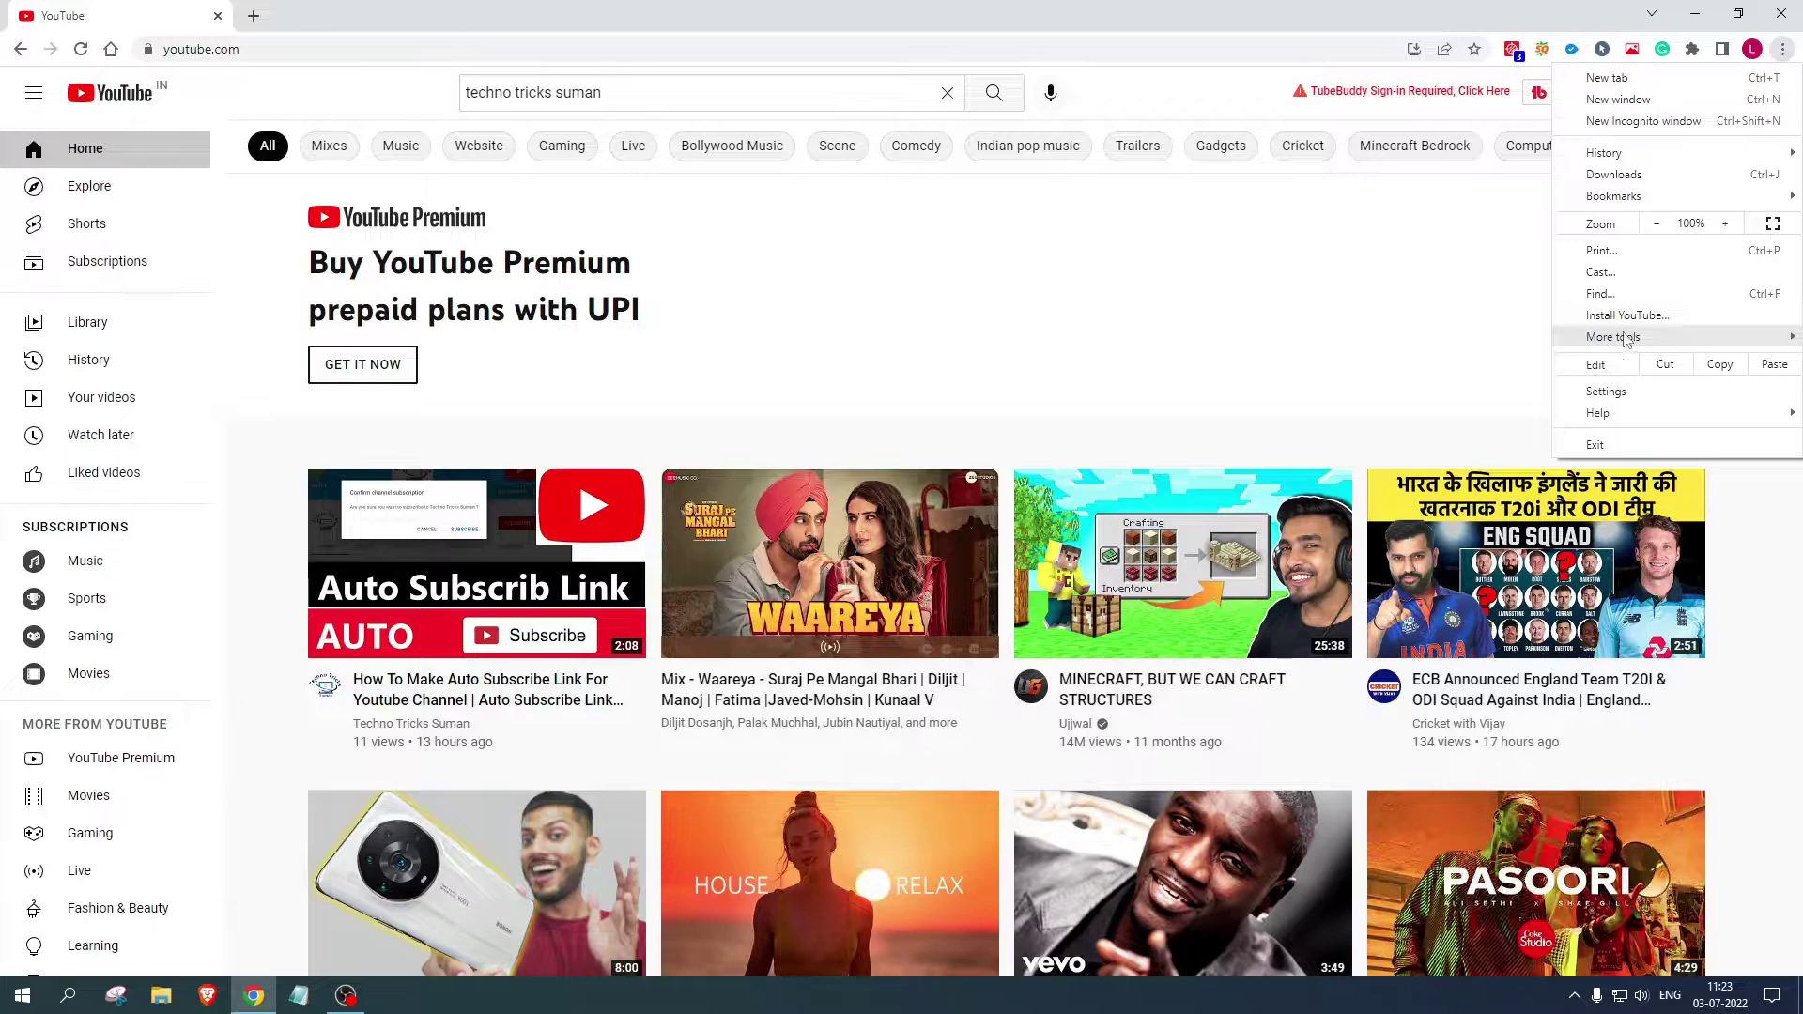
pyautogui.moveTo(1585, 340)
pyautogui.click(1454, 250)
pyautogui.tripleClick(1596, 310)
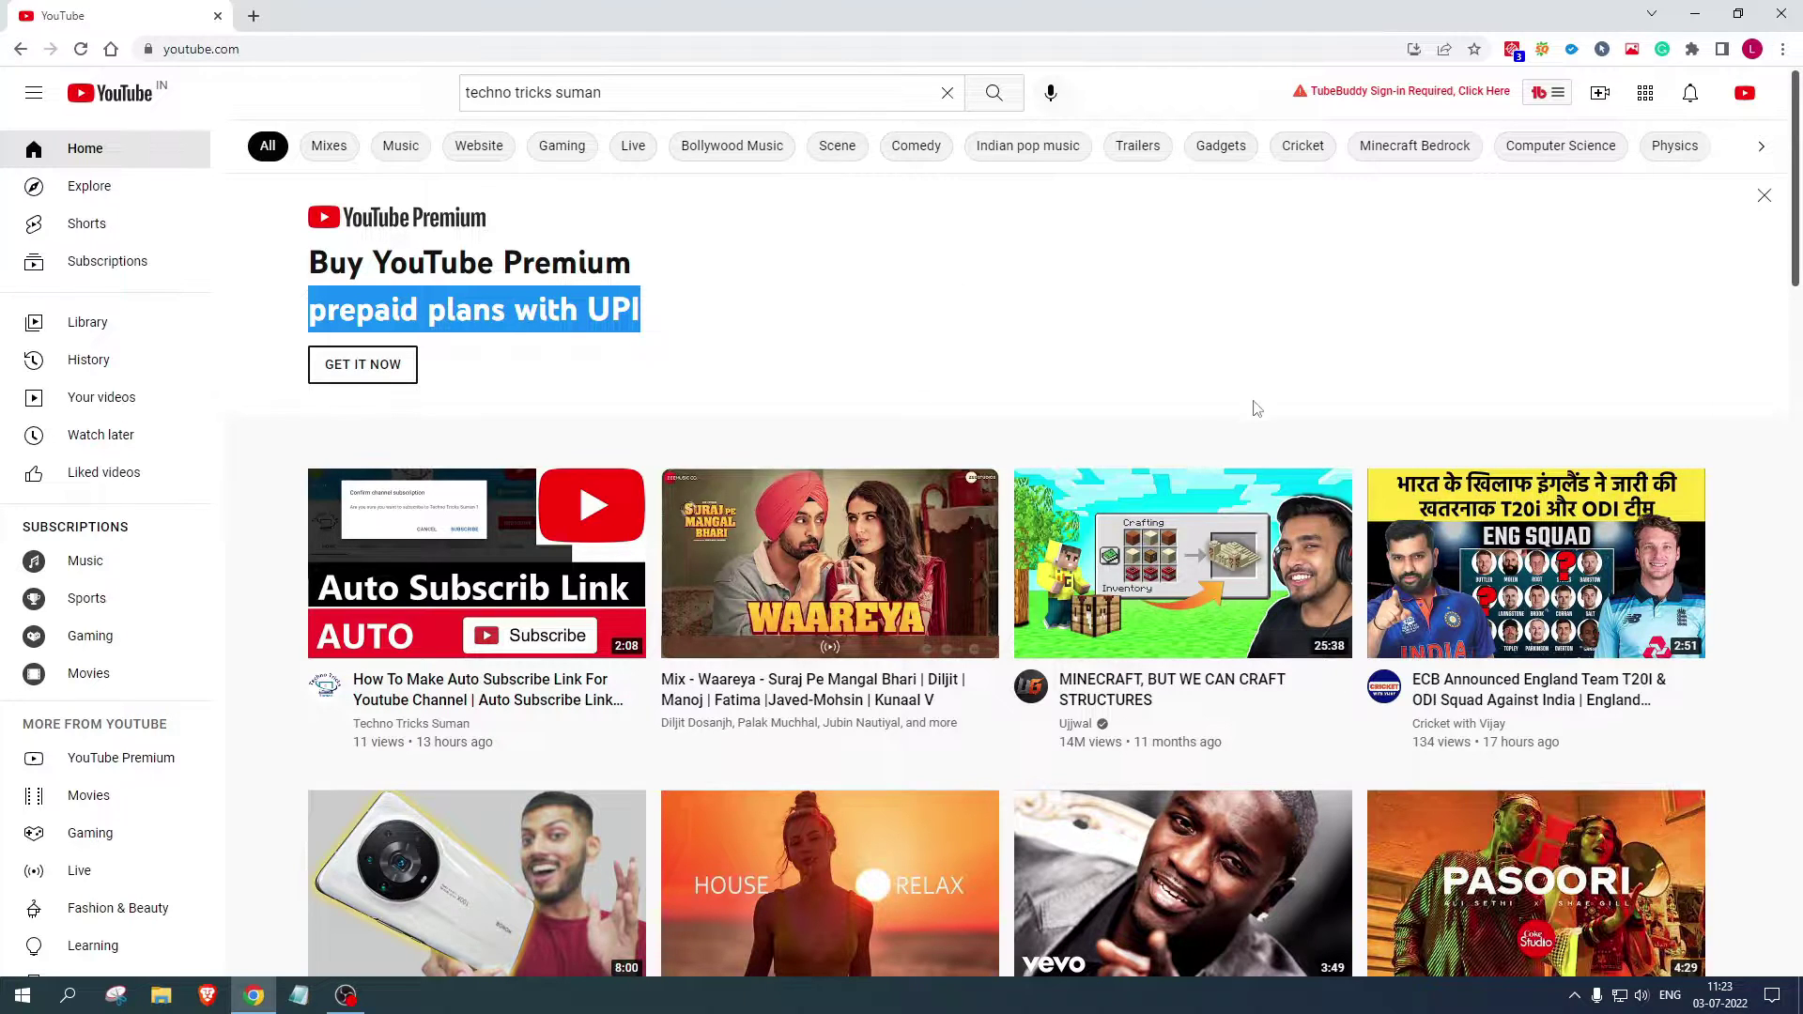
# - Open the signed-in account's own channel and go to its channel customization page
pyautogui.click(1744, 93)
pyautogui.click(1744, 95)
pyautogui.click(1744, 96)
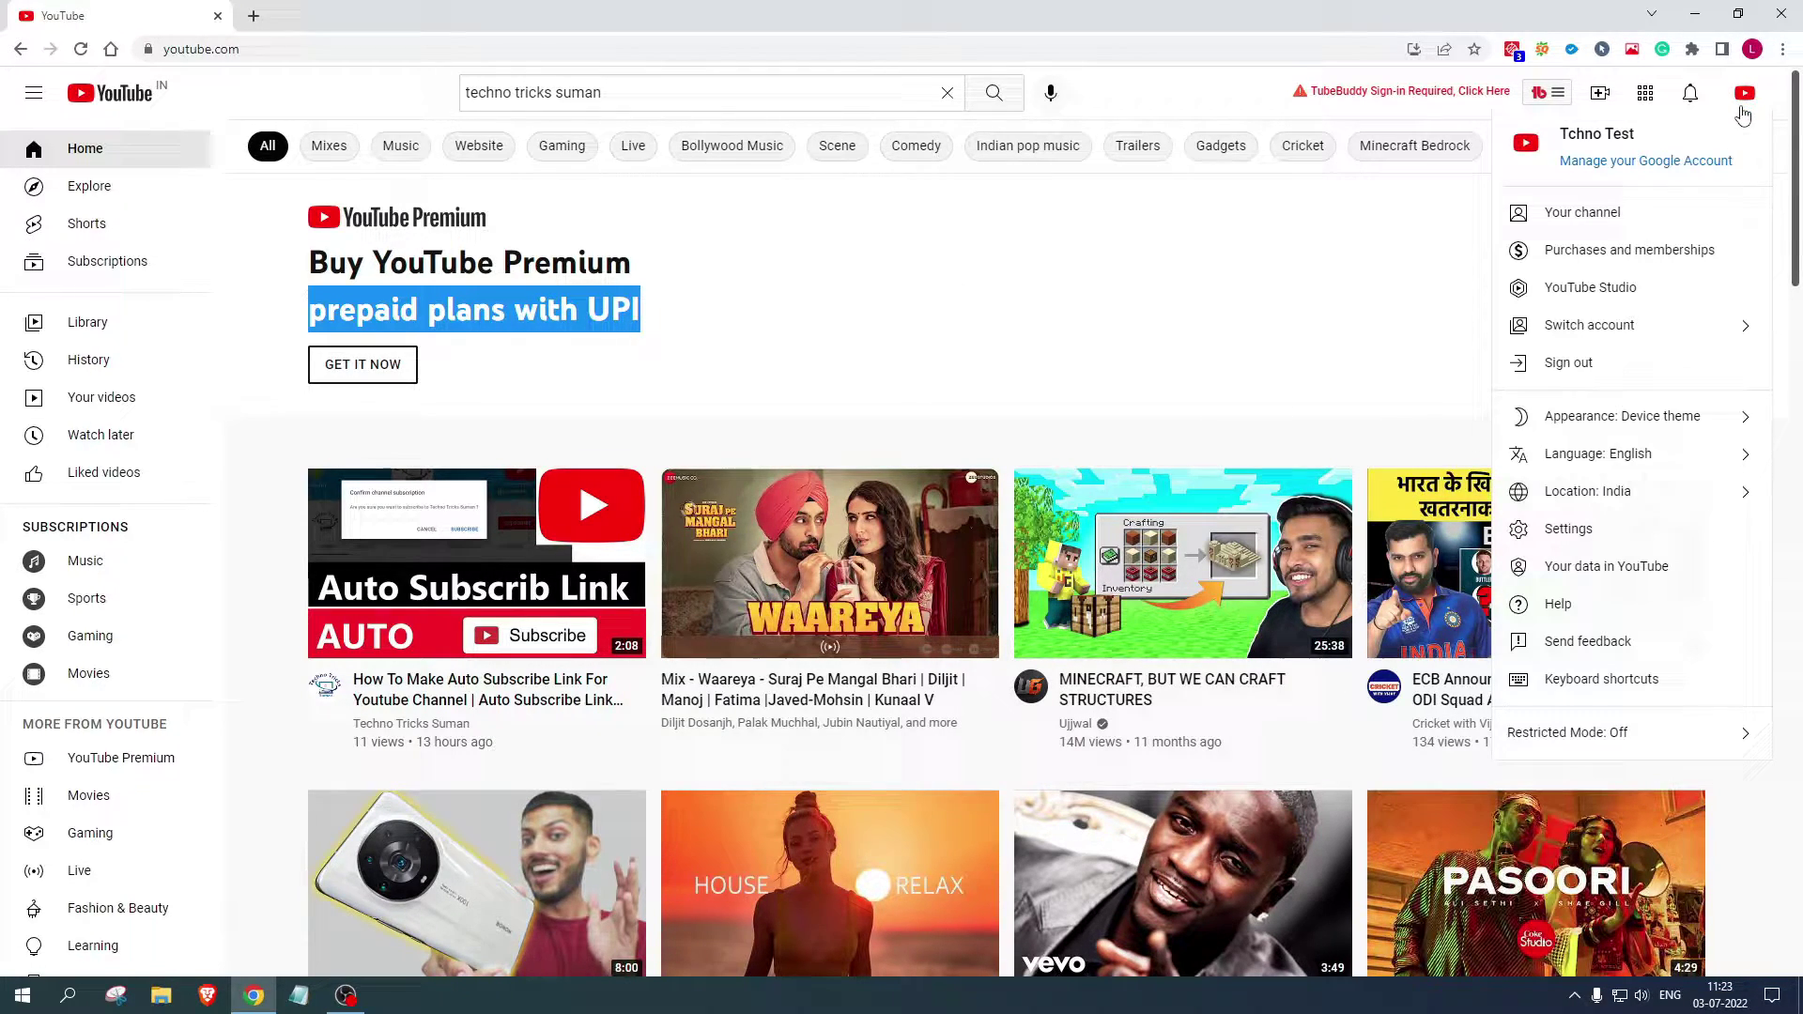
pyautogui.click(1609, 214)
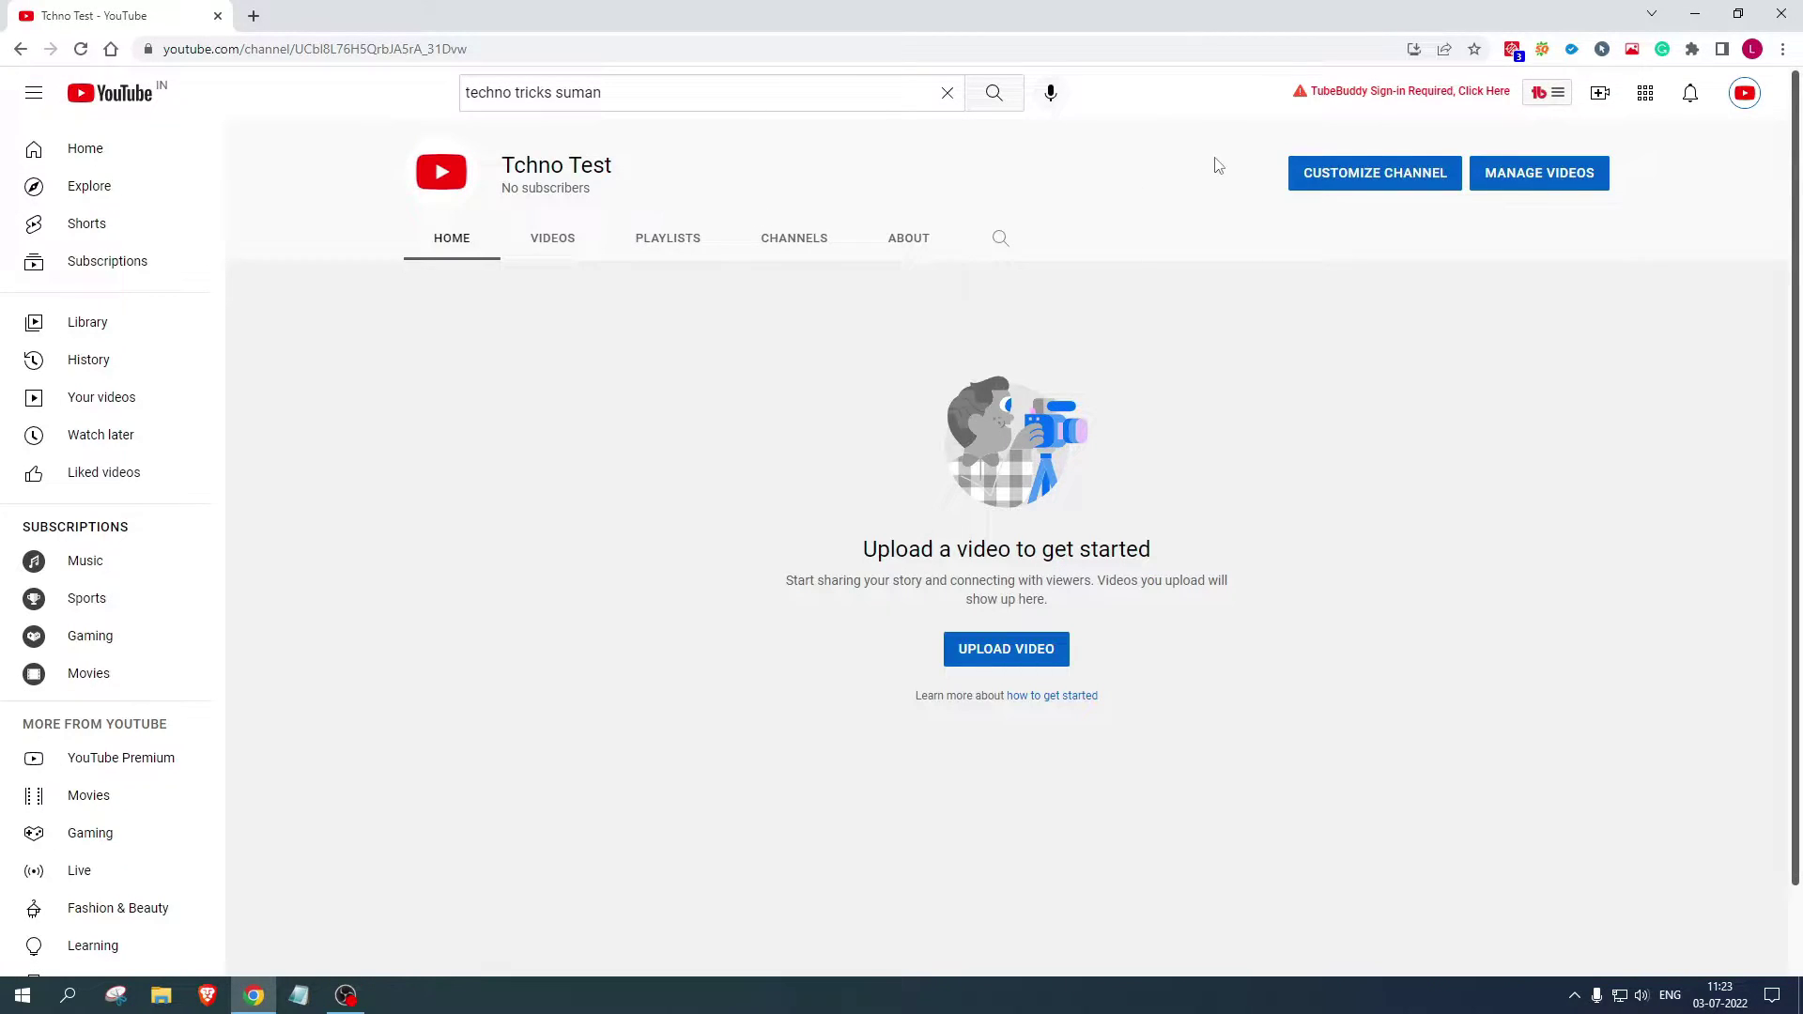
pyautogui.click(1353, 174)
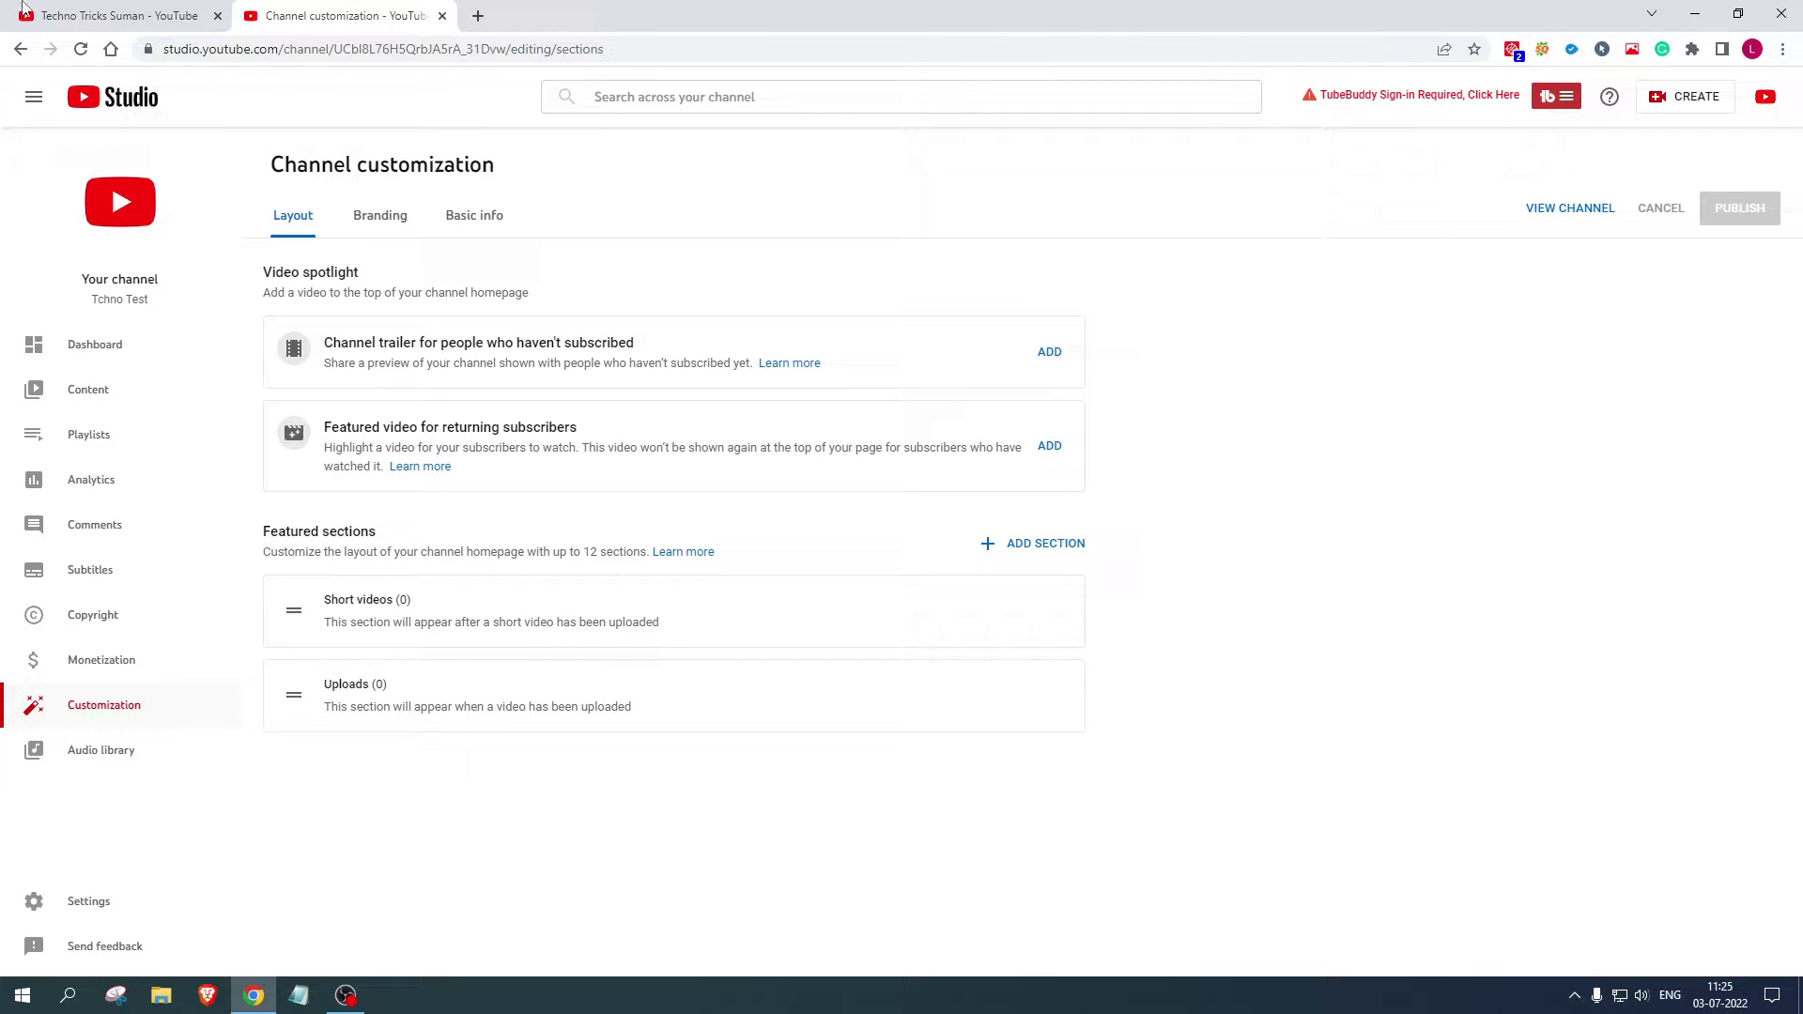
# - Examine how the featured video, uploads and playlist sections are arranged on the Techno Tricks Suman channel's home page
pyautogui.click(21, 8)
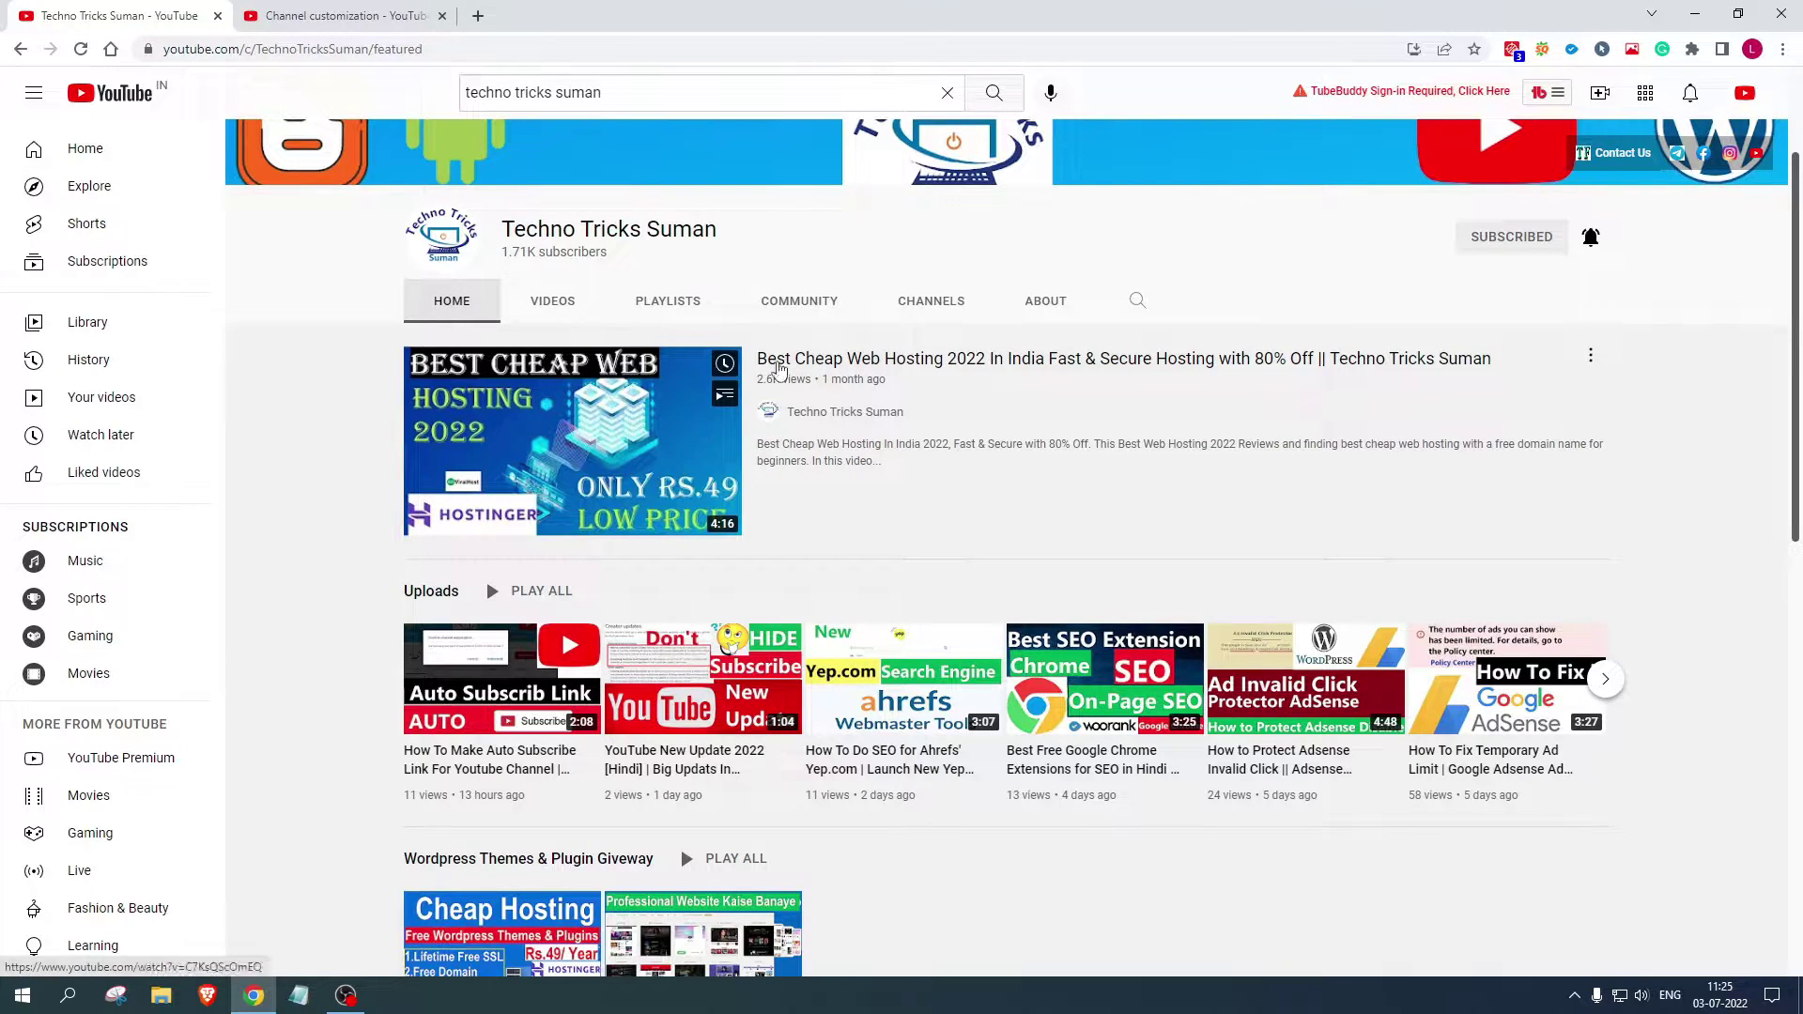
pyautogui.scroll(-8, 1076, 587)
pyautogui.scroll(-2, 1076, 587)
pyautogui.scroll(12, 1042, 577)
pyautogui.scroll(-4, 1014, 571)
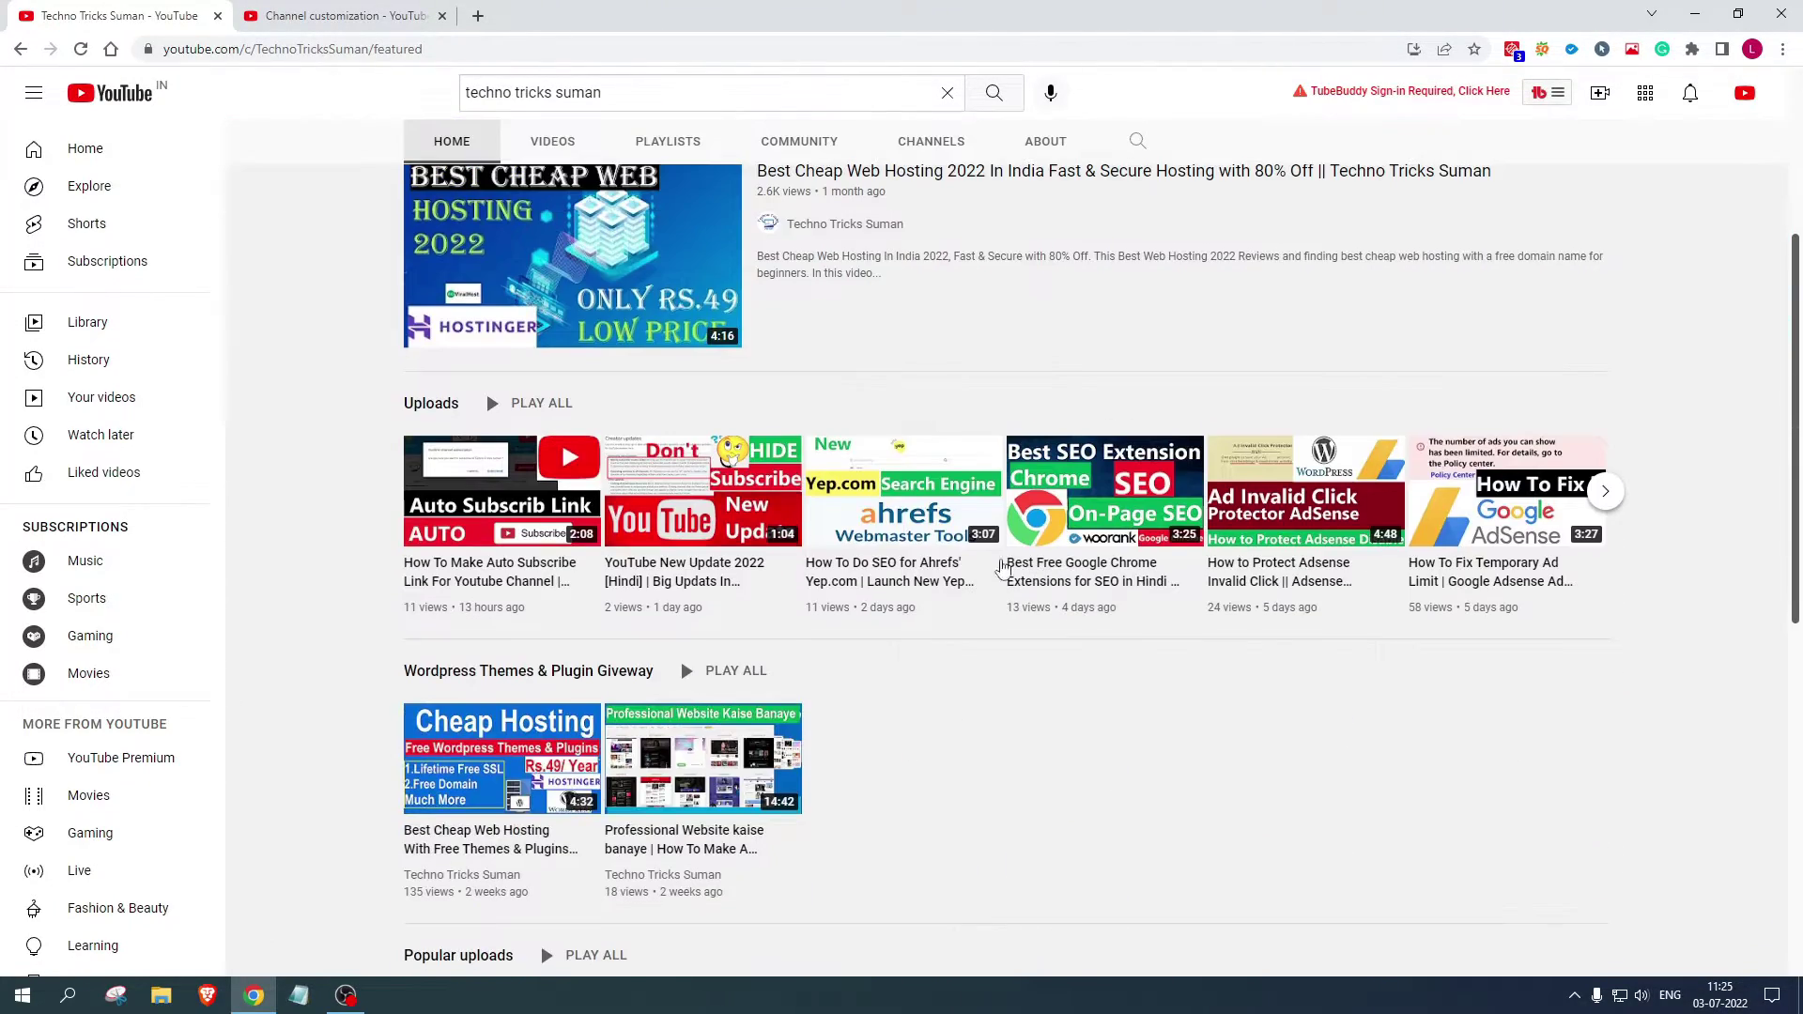
pyautogui.scroll(-3, 455, 593)
pyautogui.scroll(-3, 455, 593)
pyautogui.scroll(-3, 519, 548)
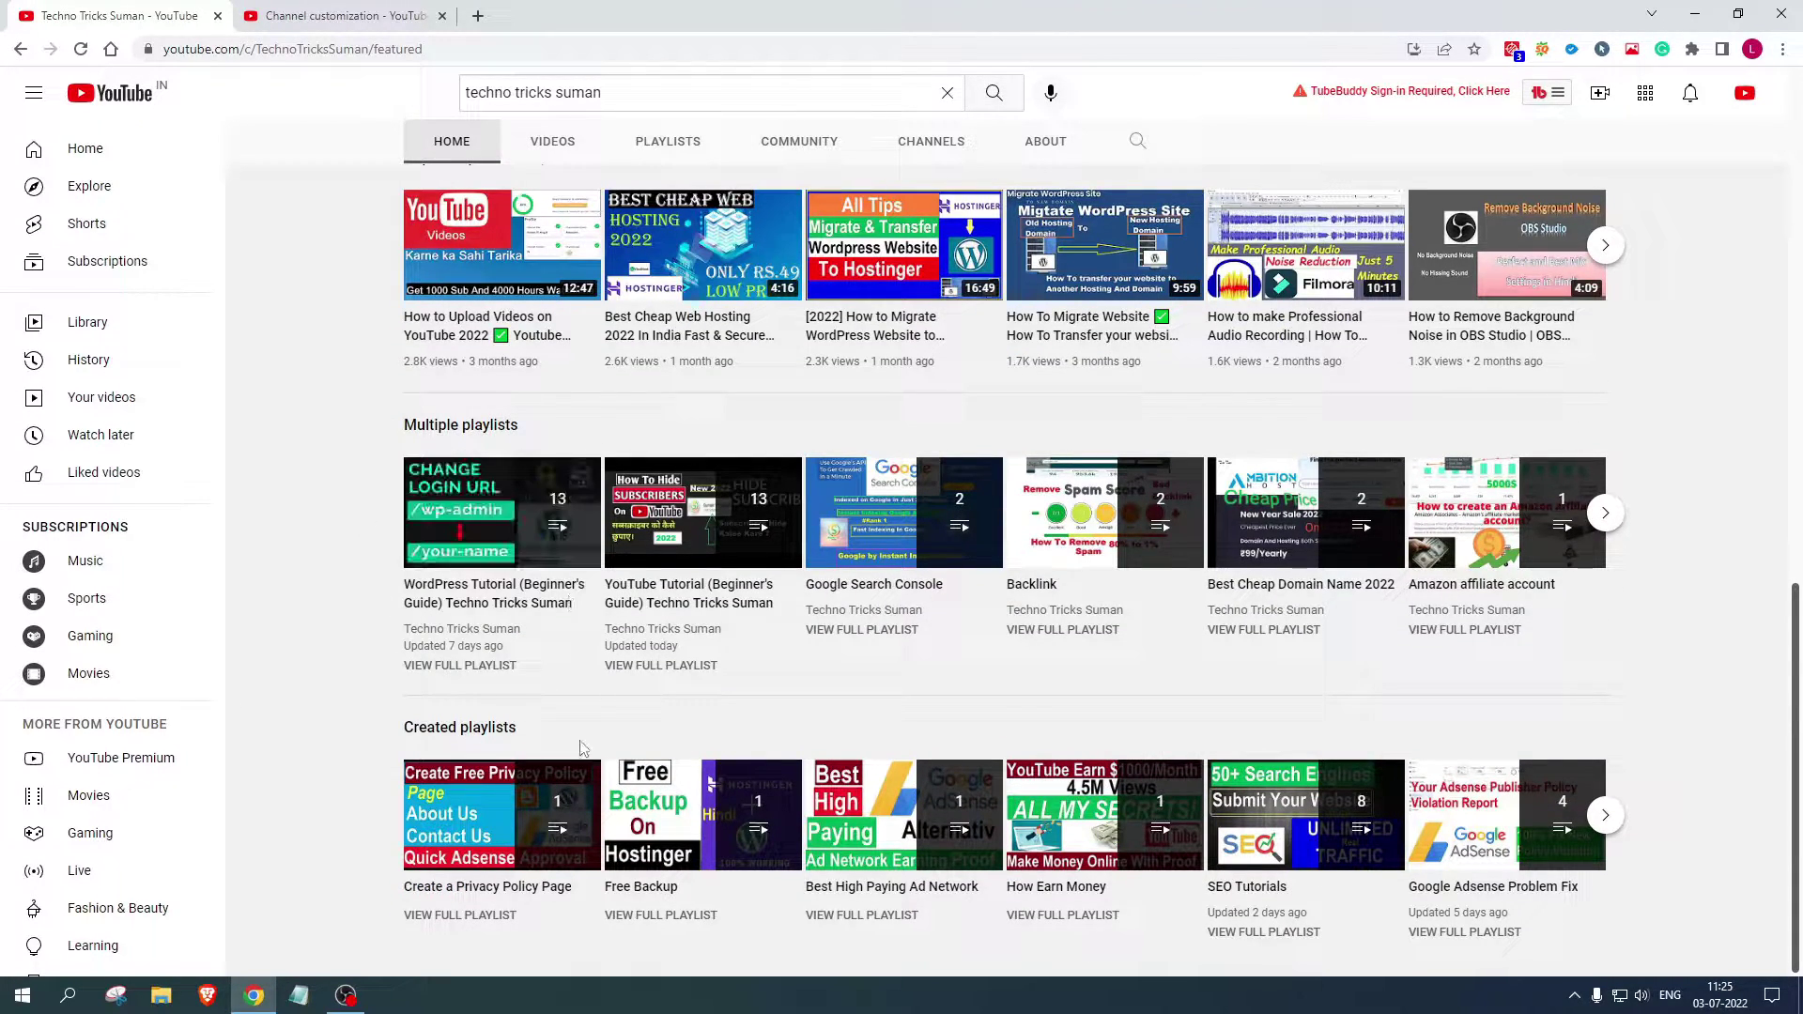
# - Return to the channel customization page and remove the Short videos section from the featured sections
pyautogui.hotkey('ctrl', 'Tab')
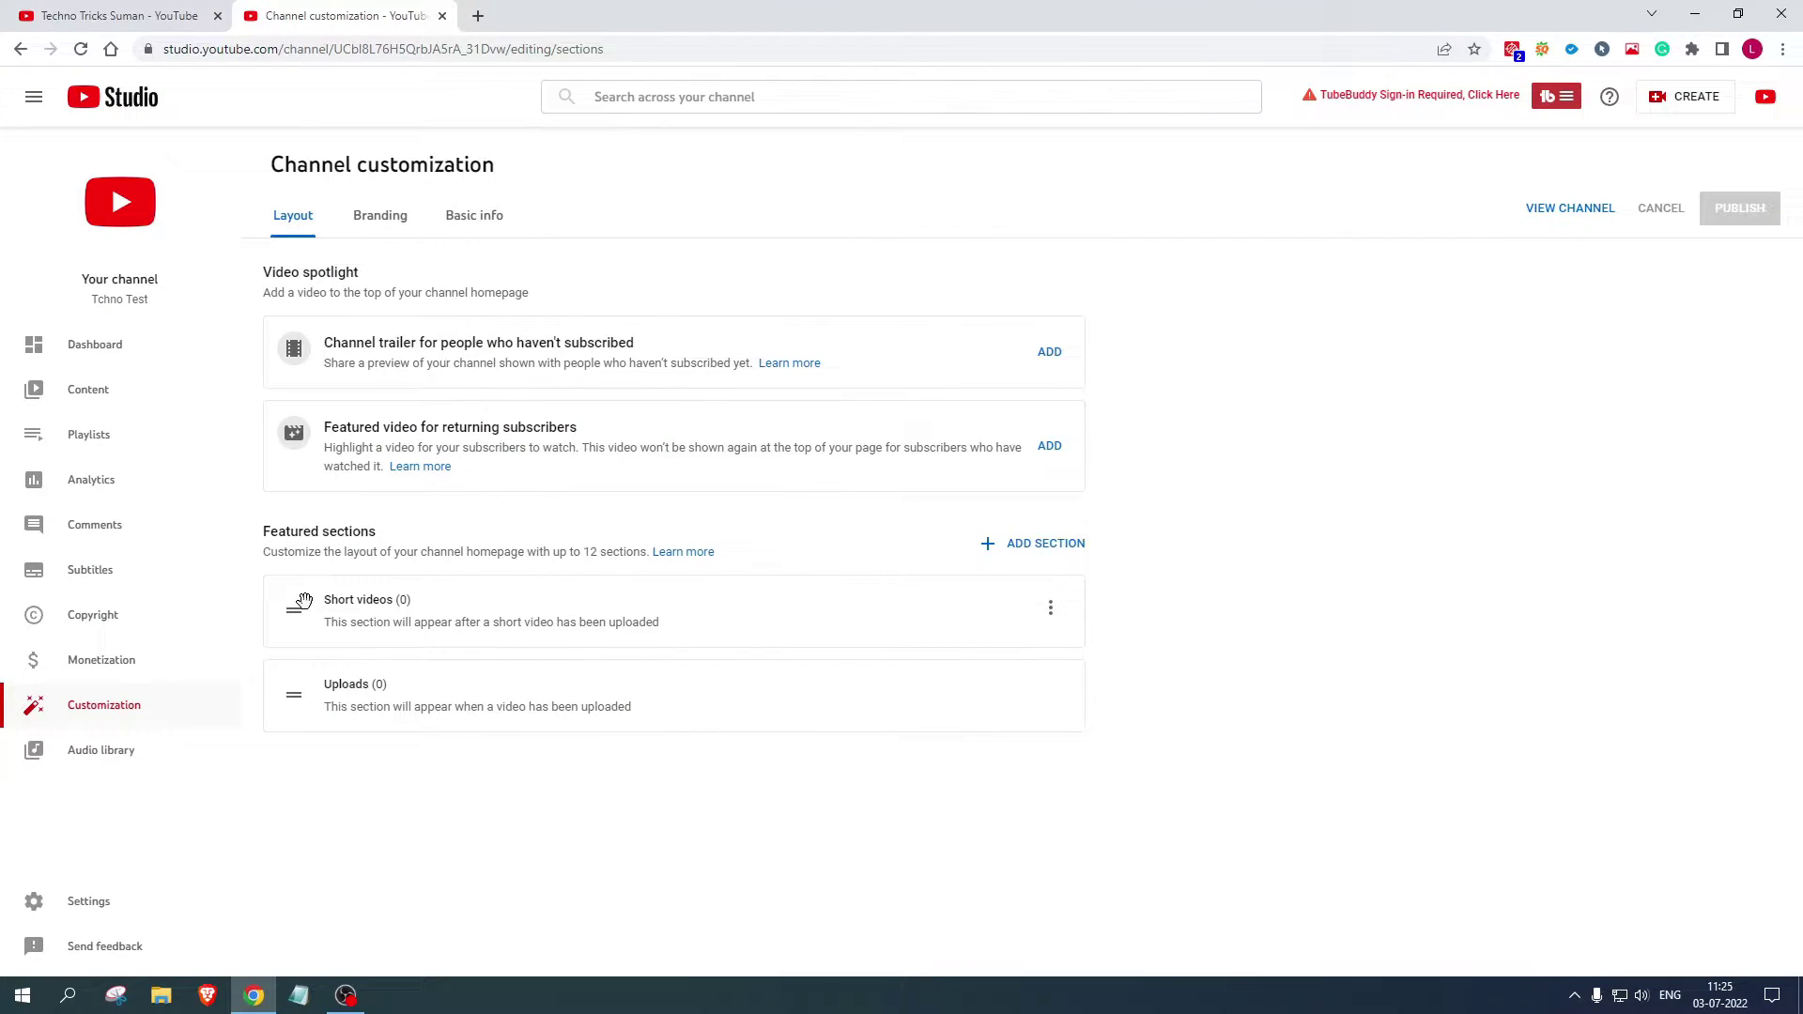
pyautogui.click(1050, 607)
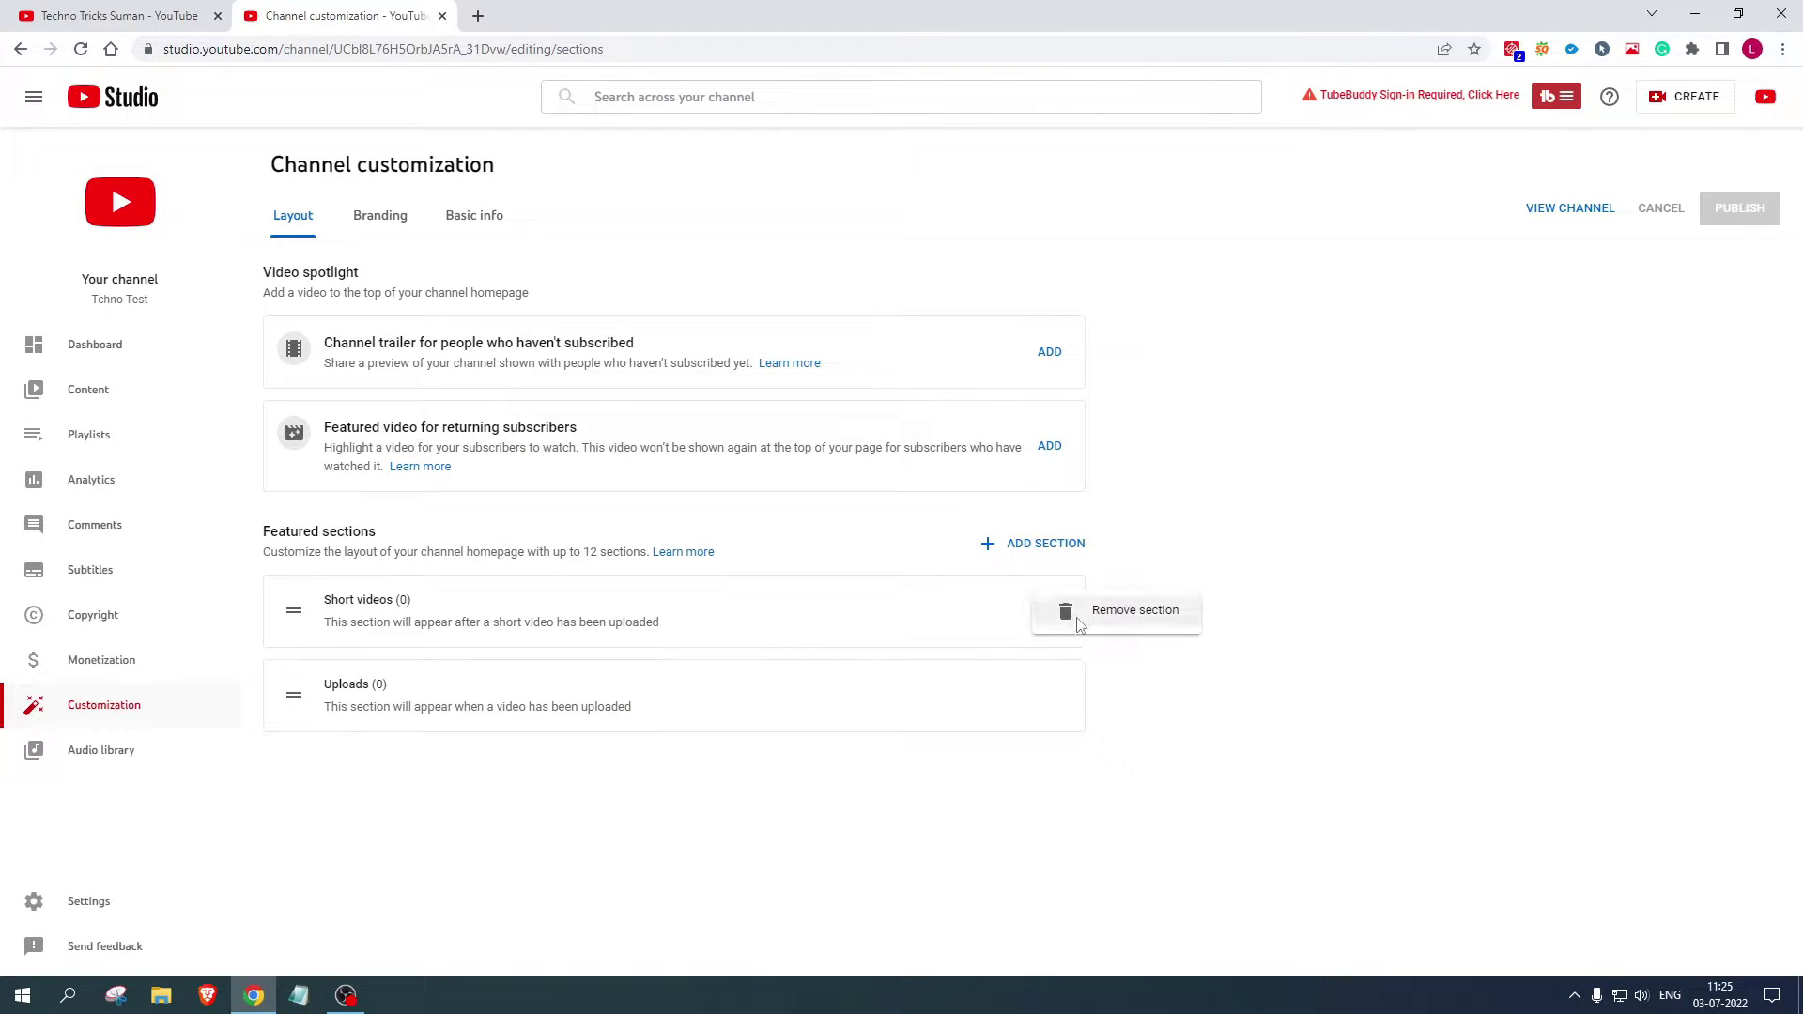
pyautogui.click(1078, 622)
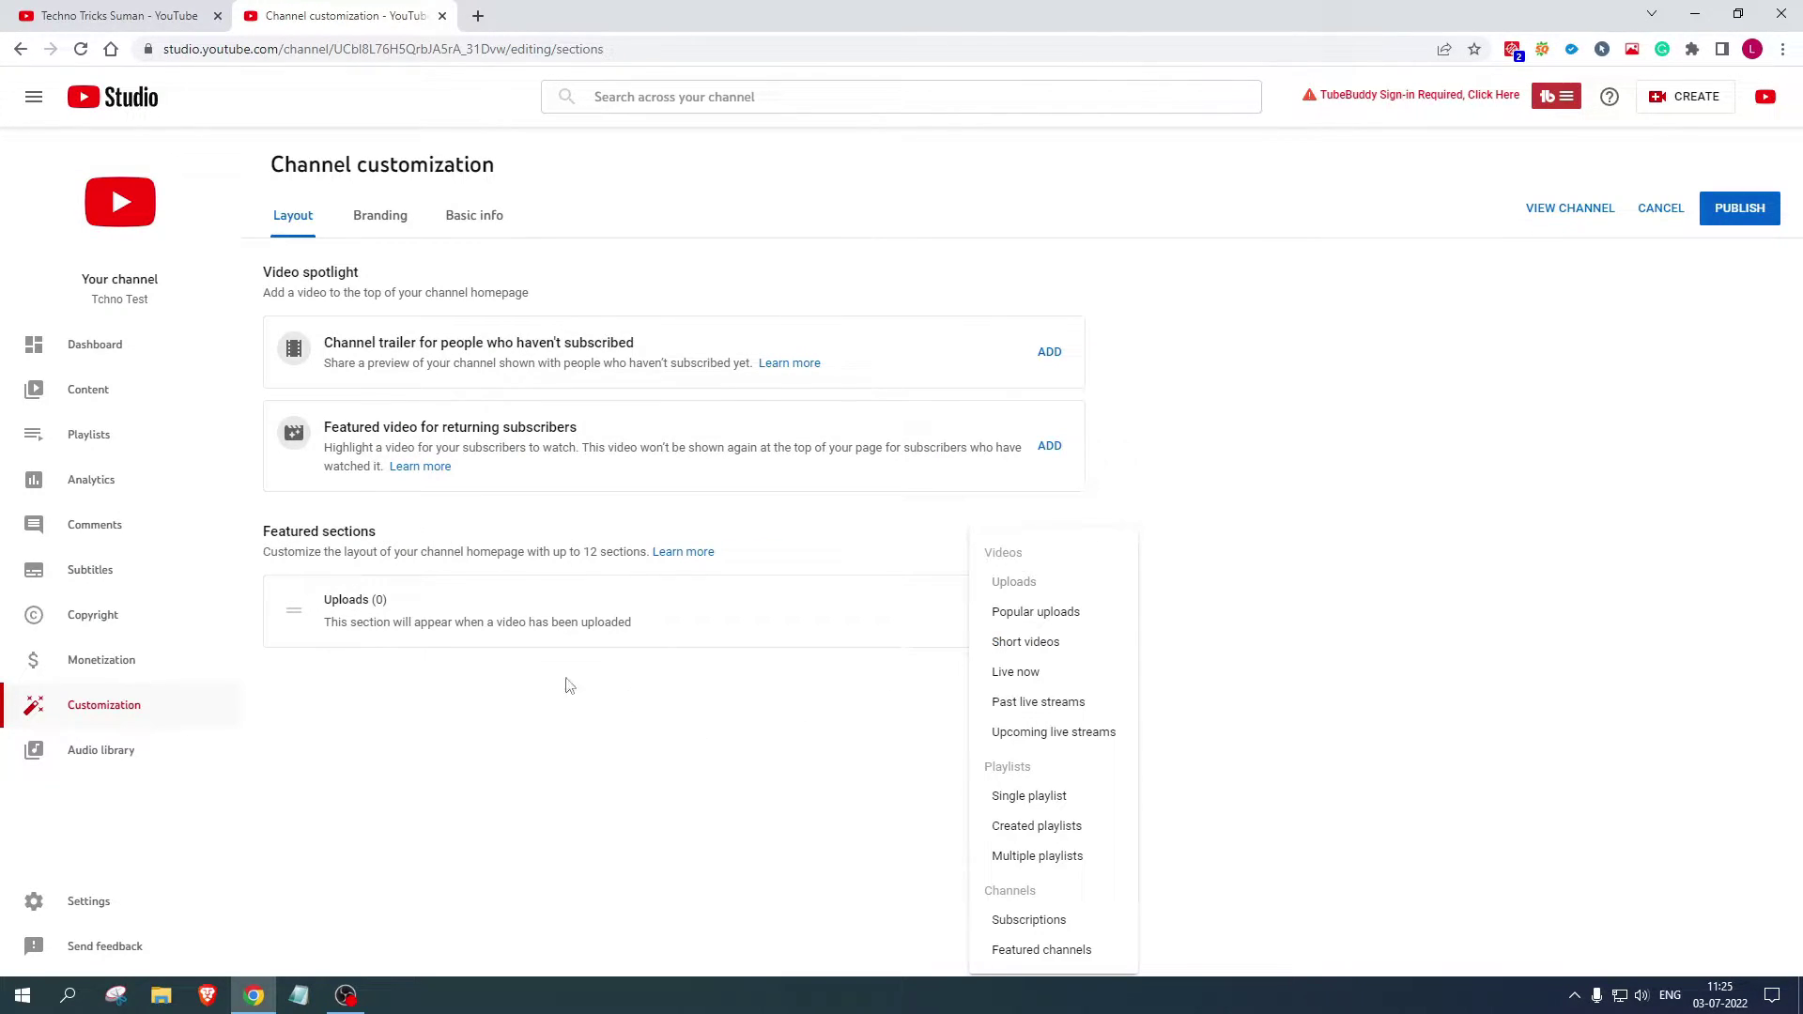
# - Add Popular uploads and Subscriptions sections to the channel's featured sections
pyautogui.click(1005, 612)
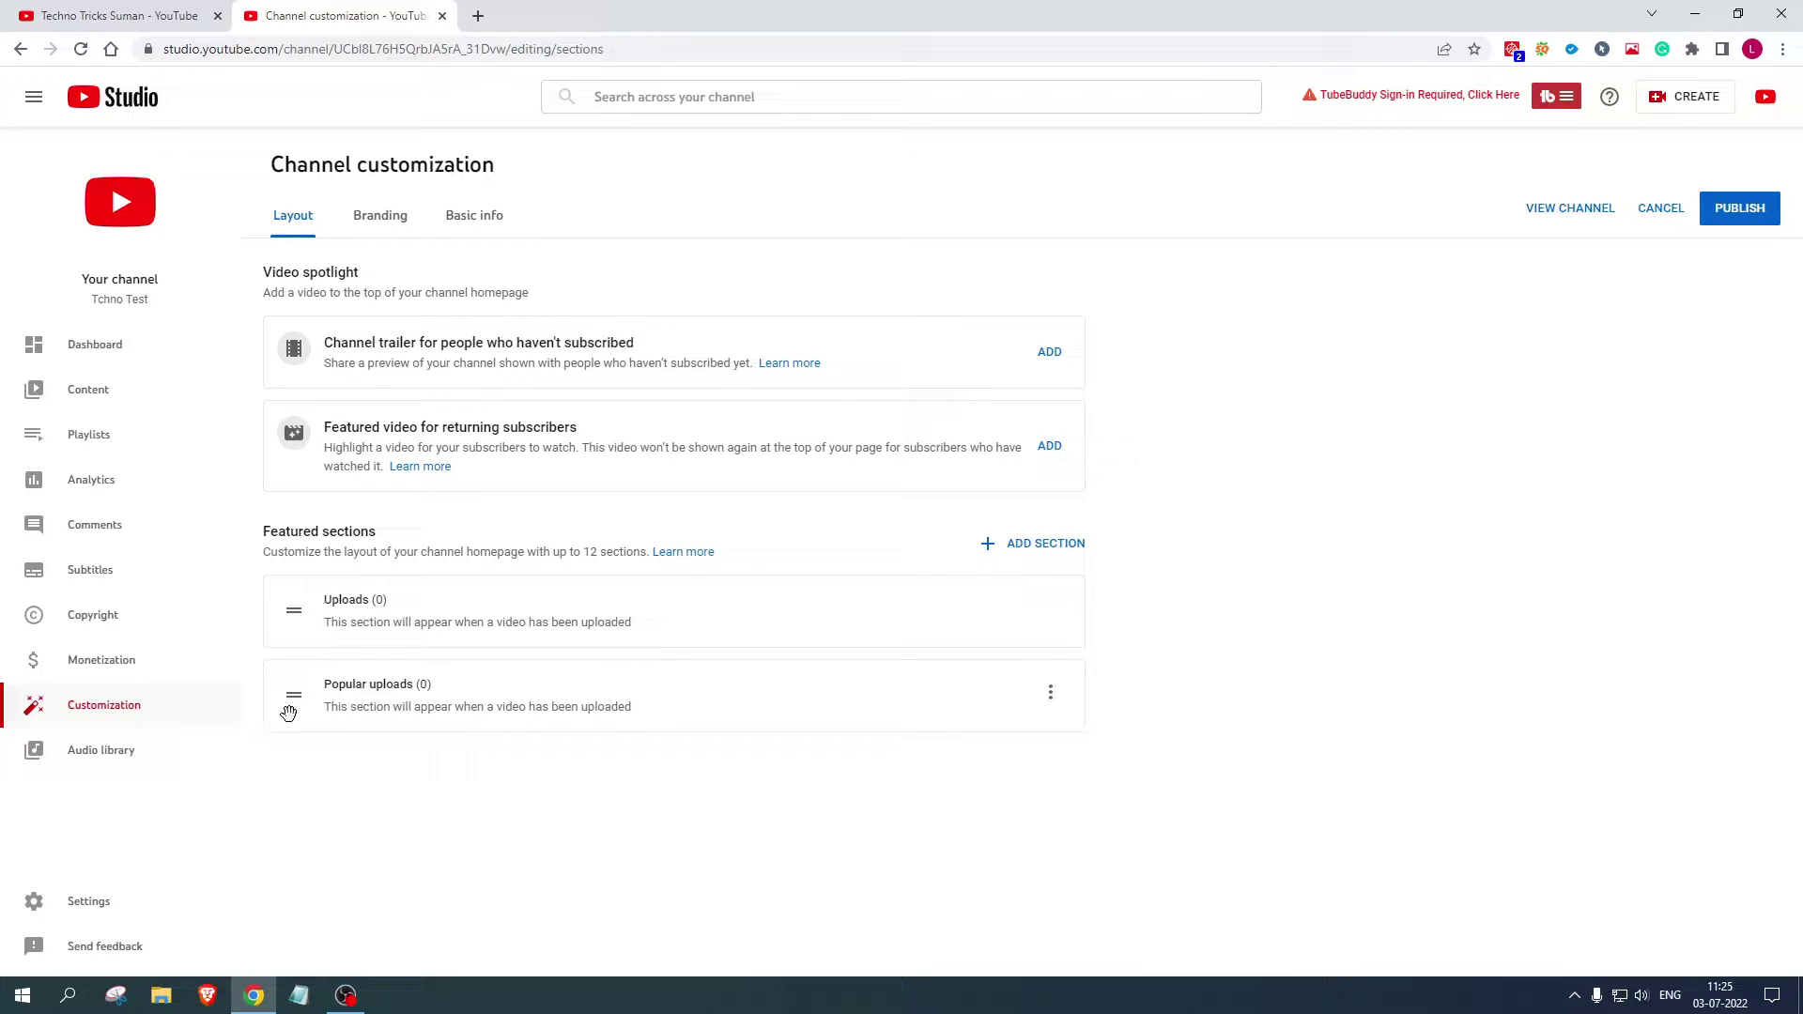
pyautogui.click(1004, 554)
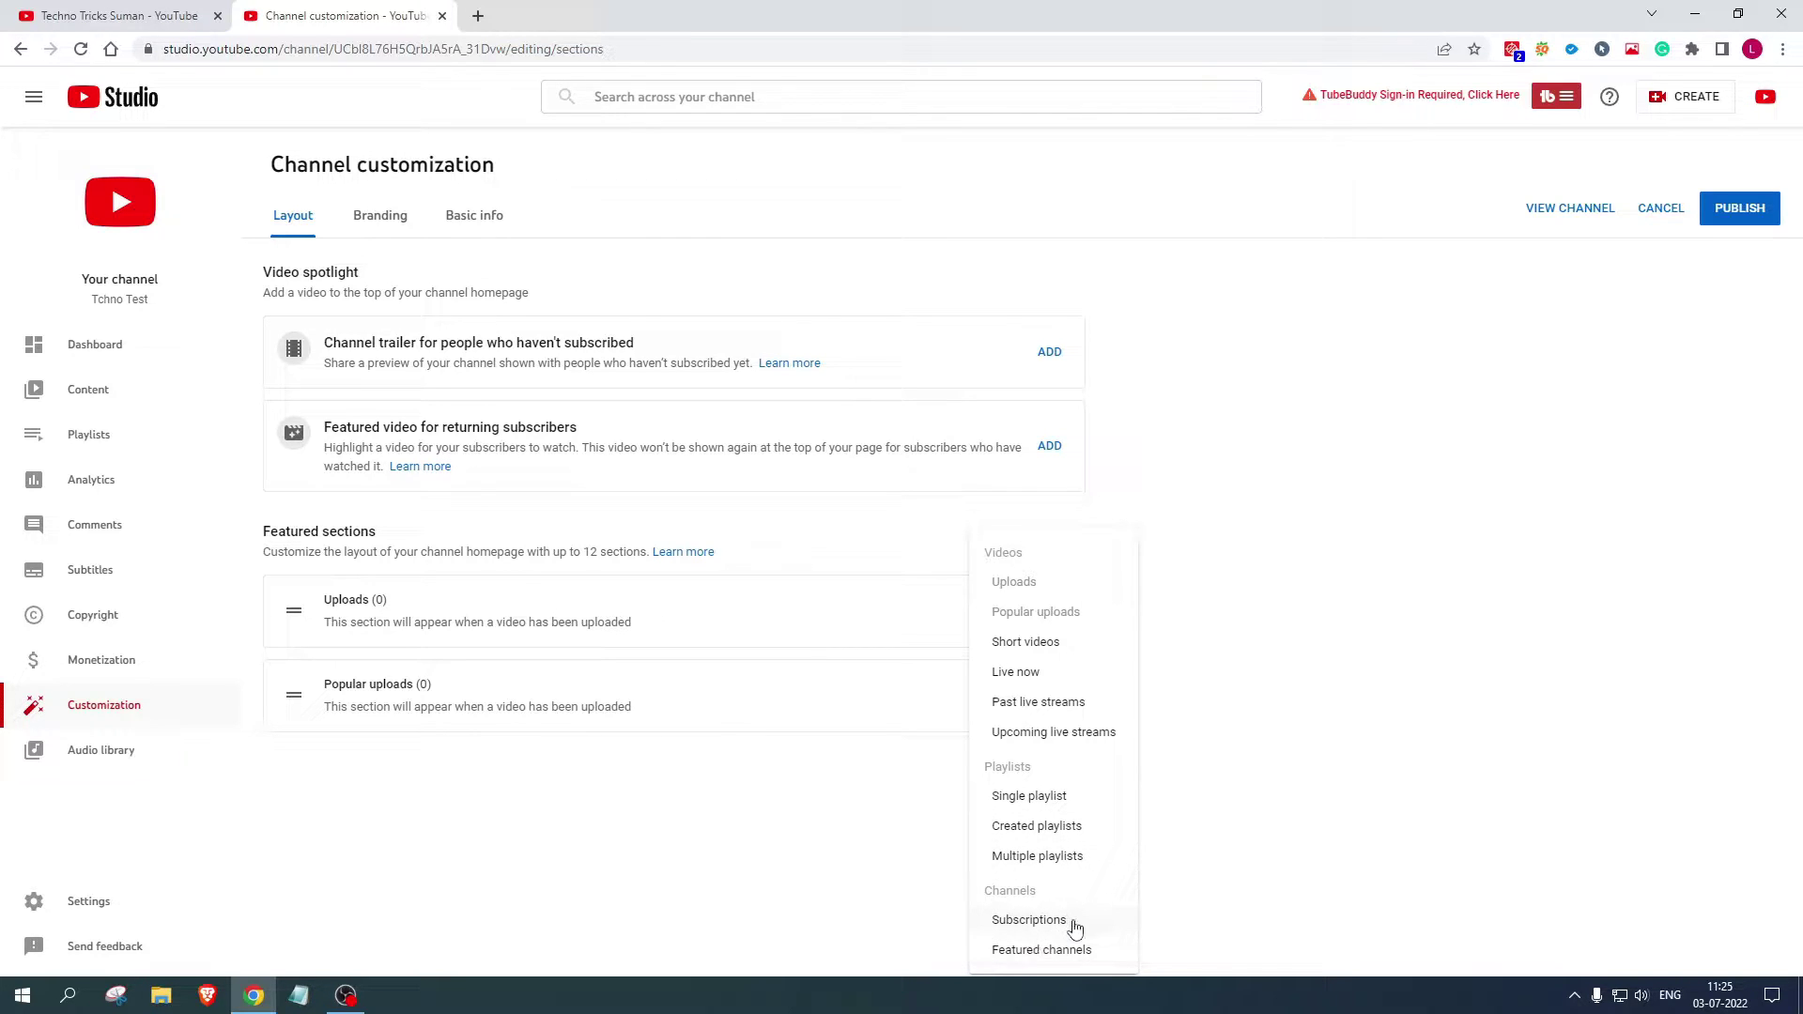
pyautogui.click(1028, 919)
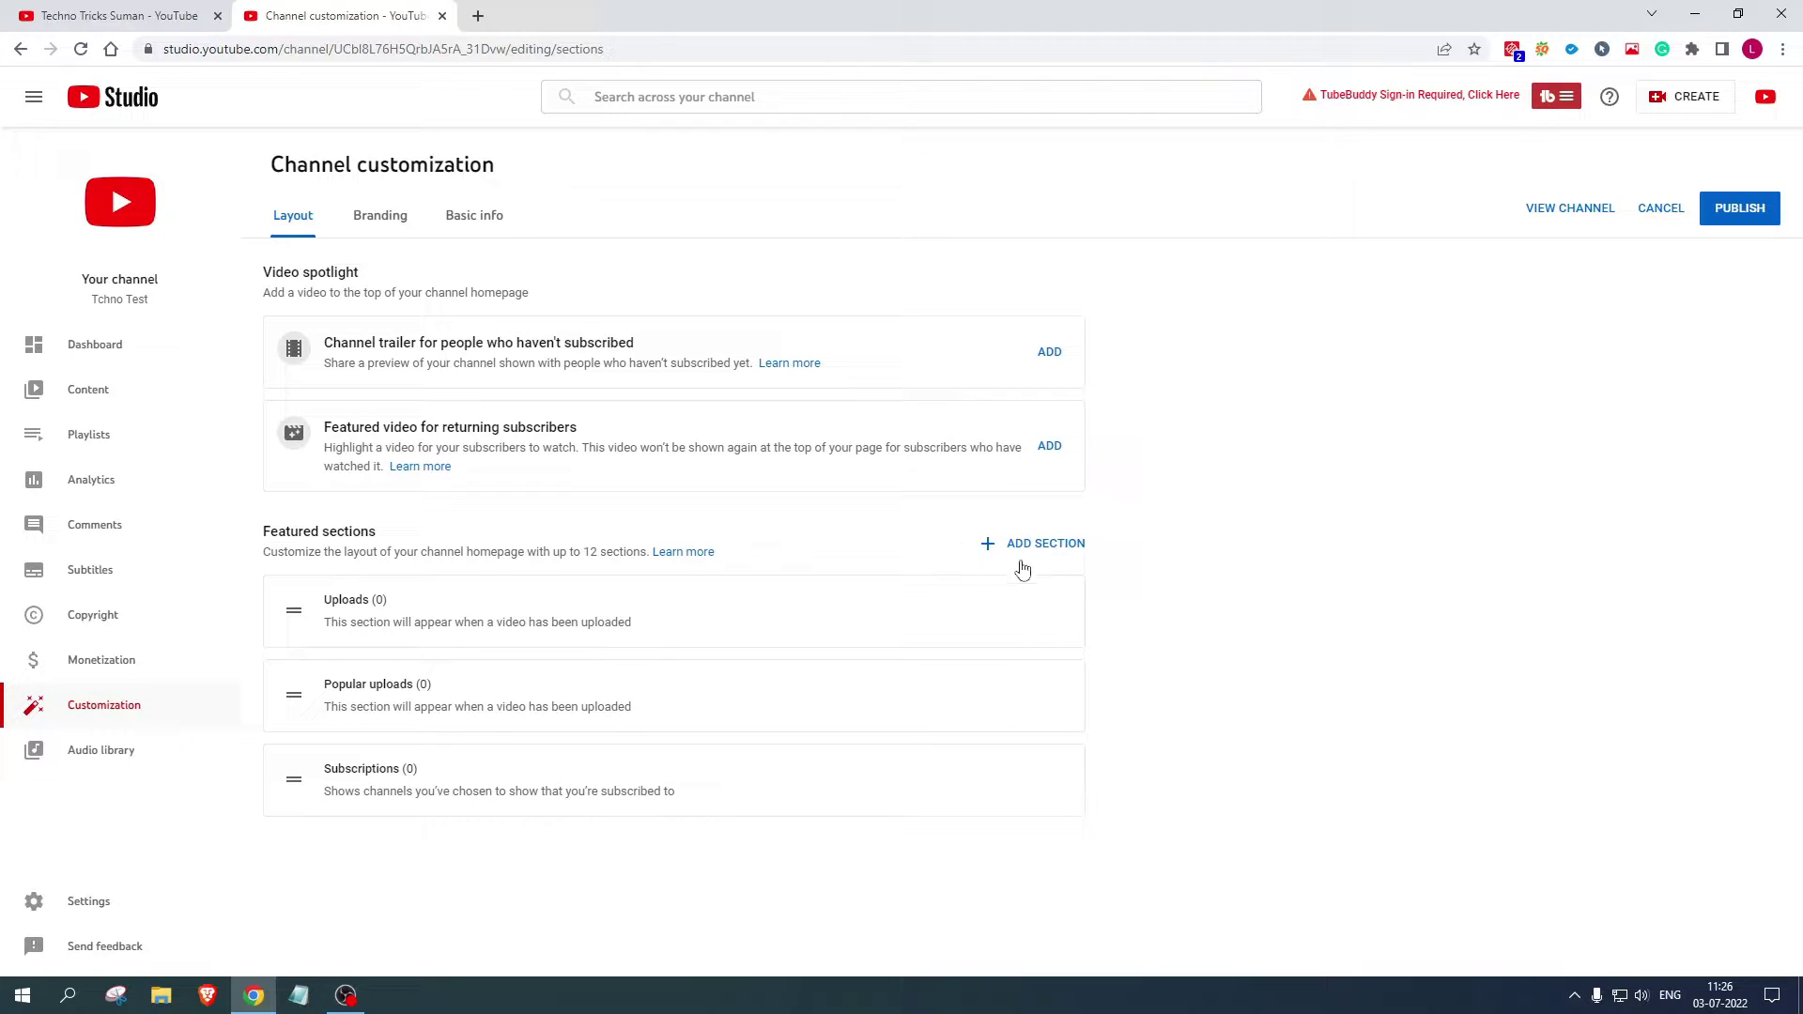
pyautogui.moveTo(646, 553); pyautogui.dragTo(543, 553)
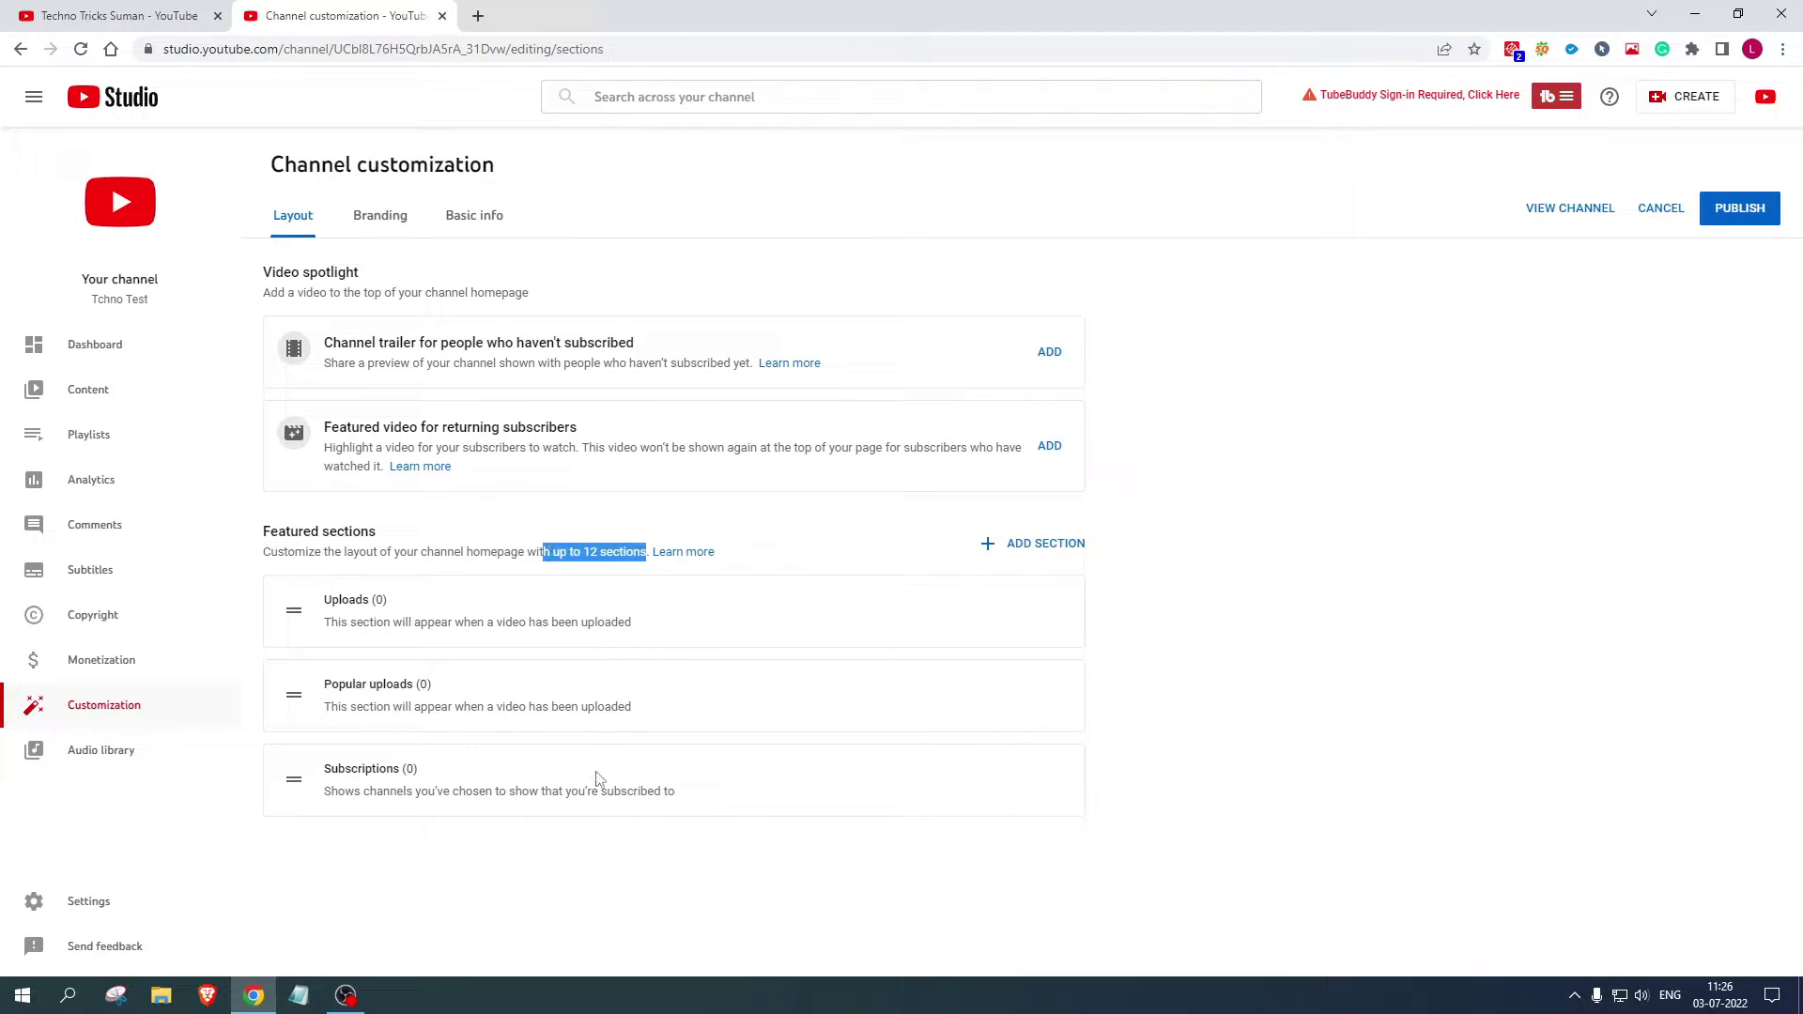
# - In the branding settings, choose logo12_27_18257.png from the SMusic Logo folder as the channel's new profile picture
pyautogui.click(370, 223)
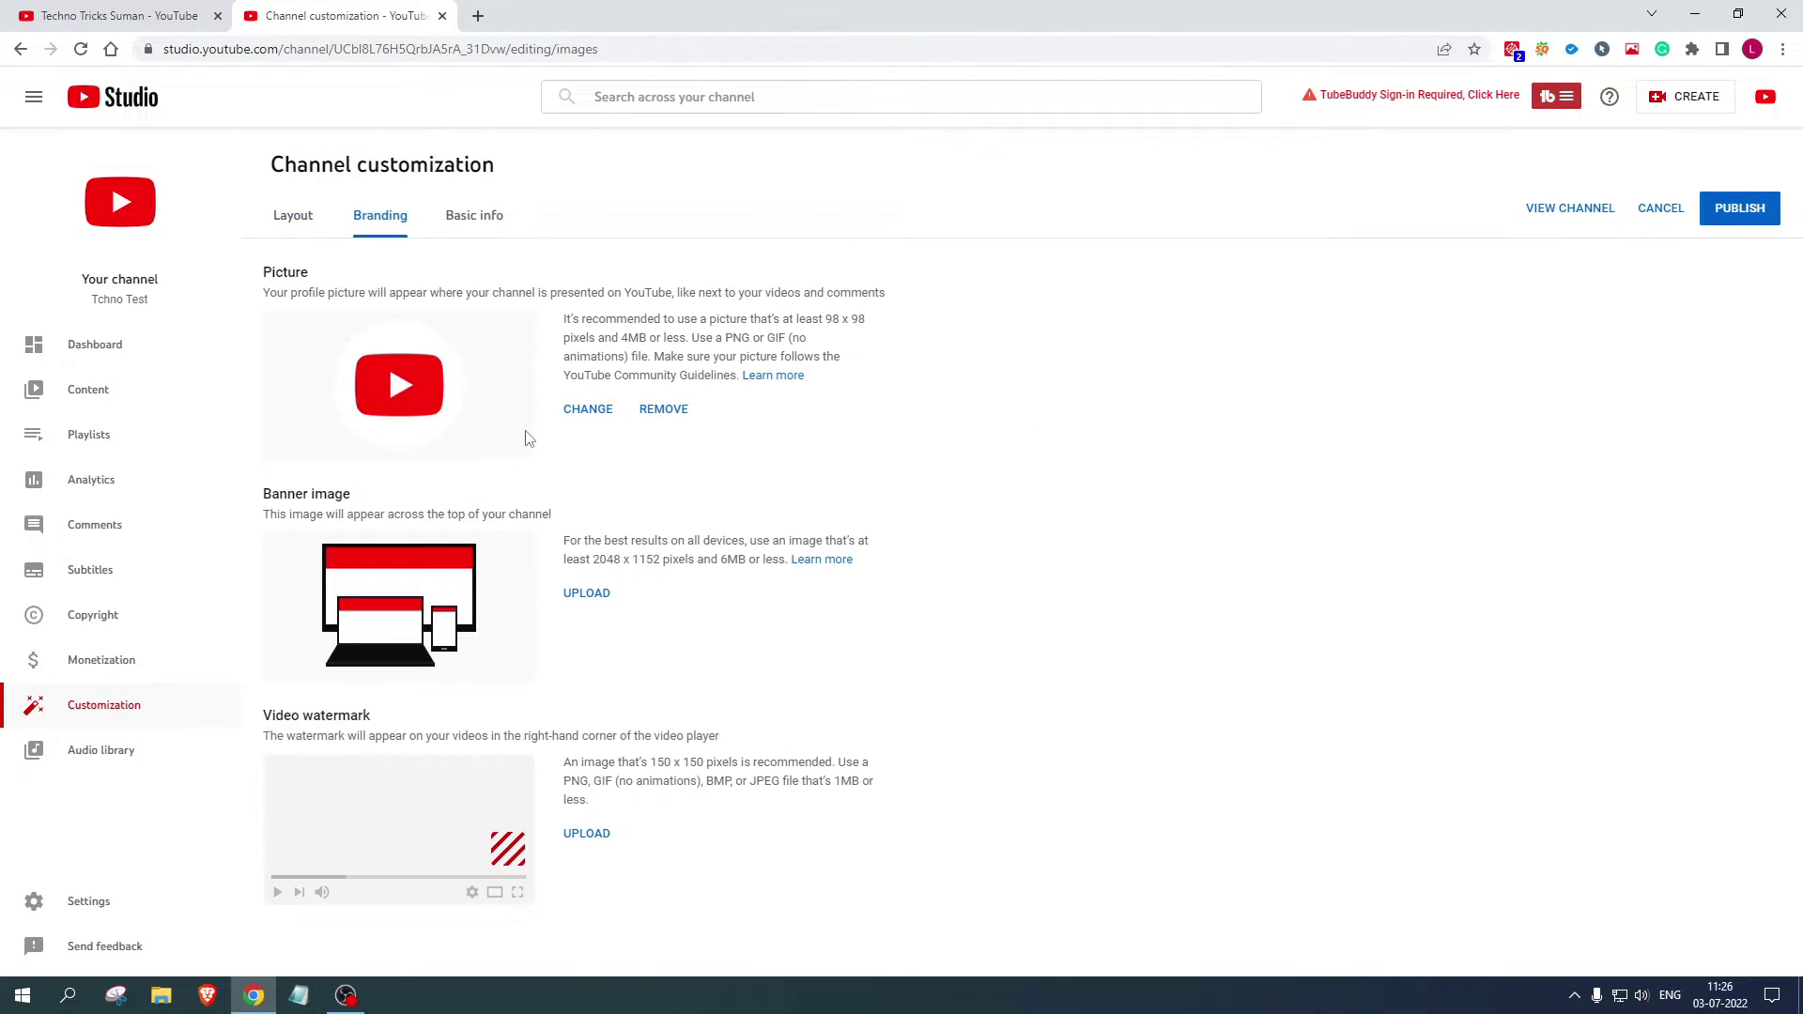
pyautogui.click(584, 410)
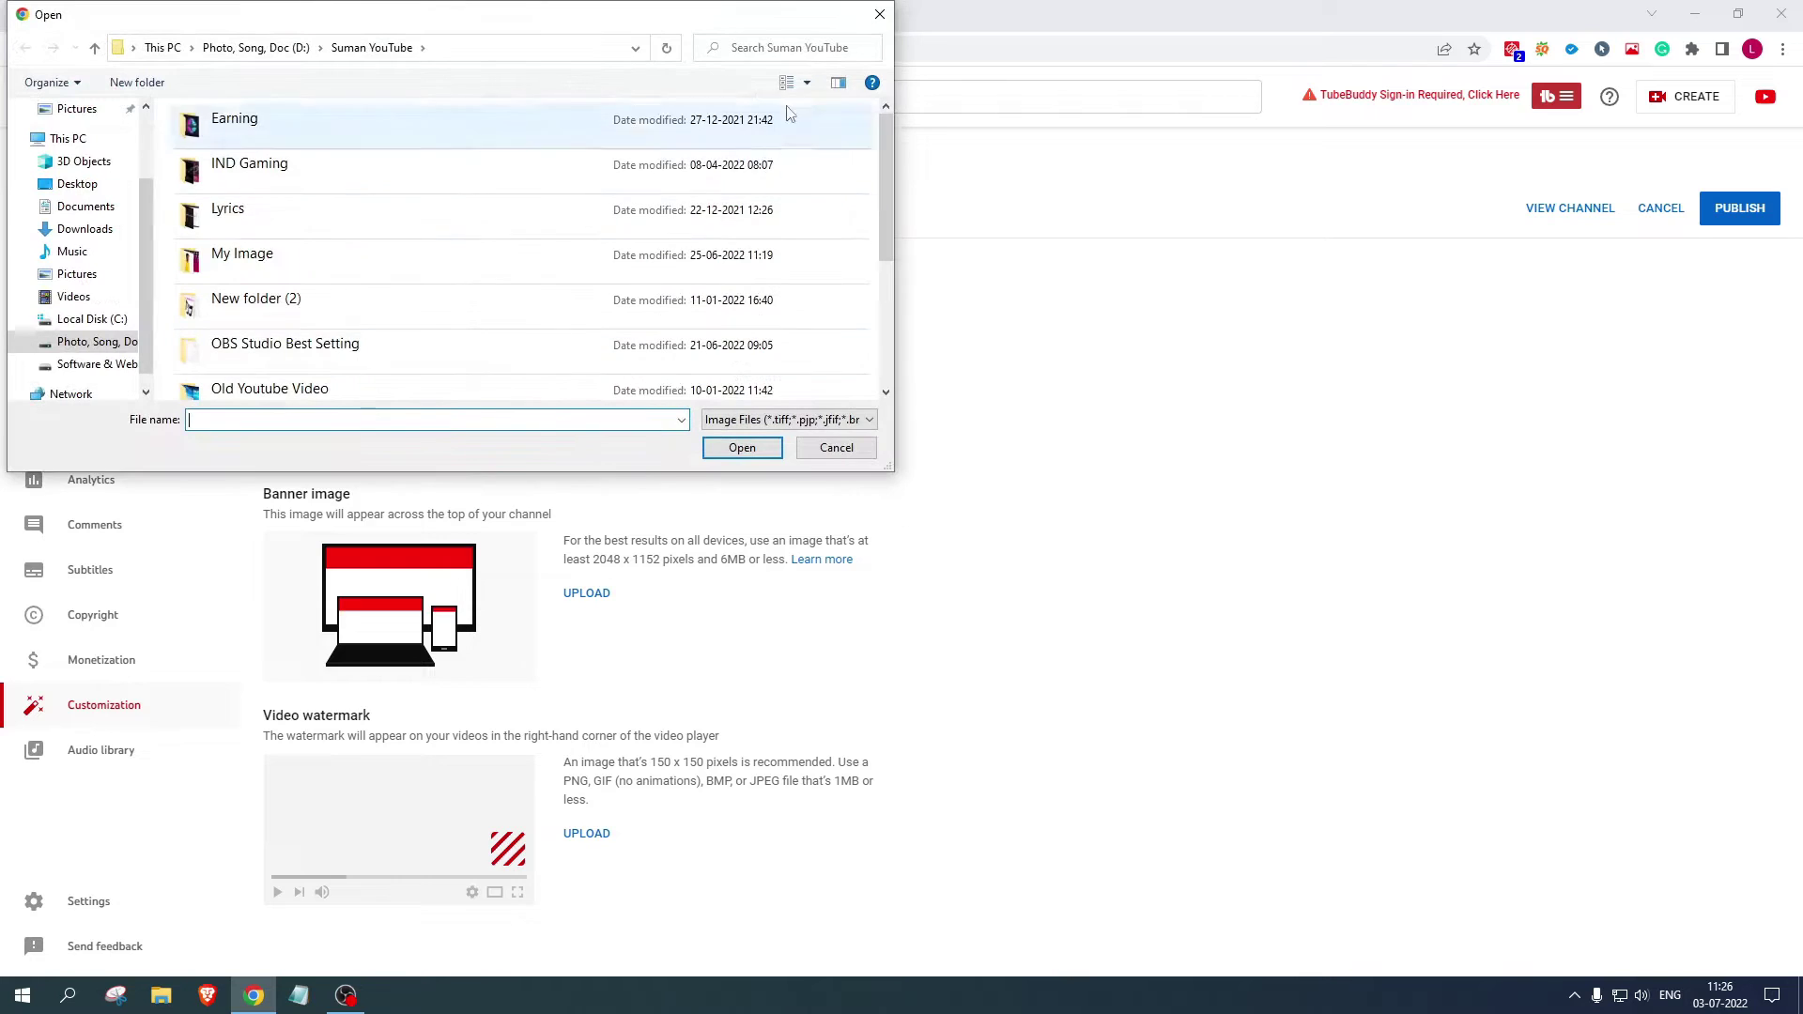
pyautogui.click(880, 14)
pyautogui.click(584, 409)
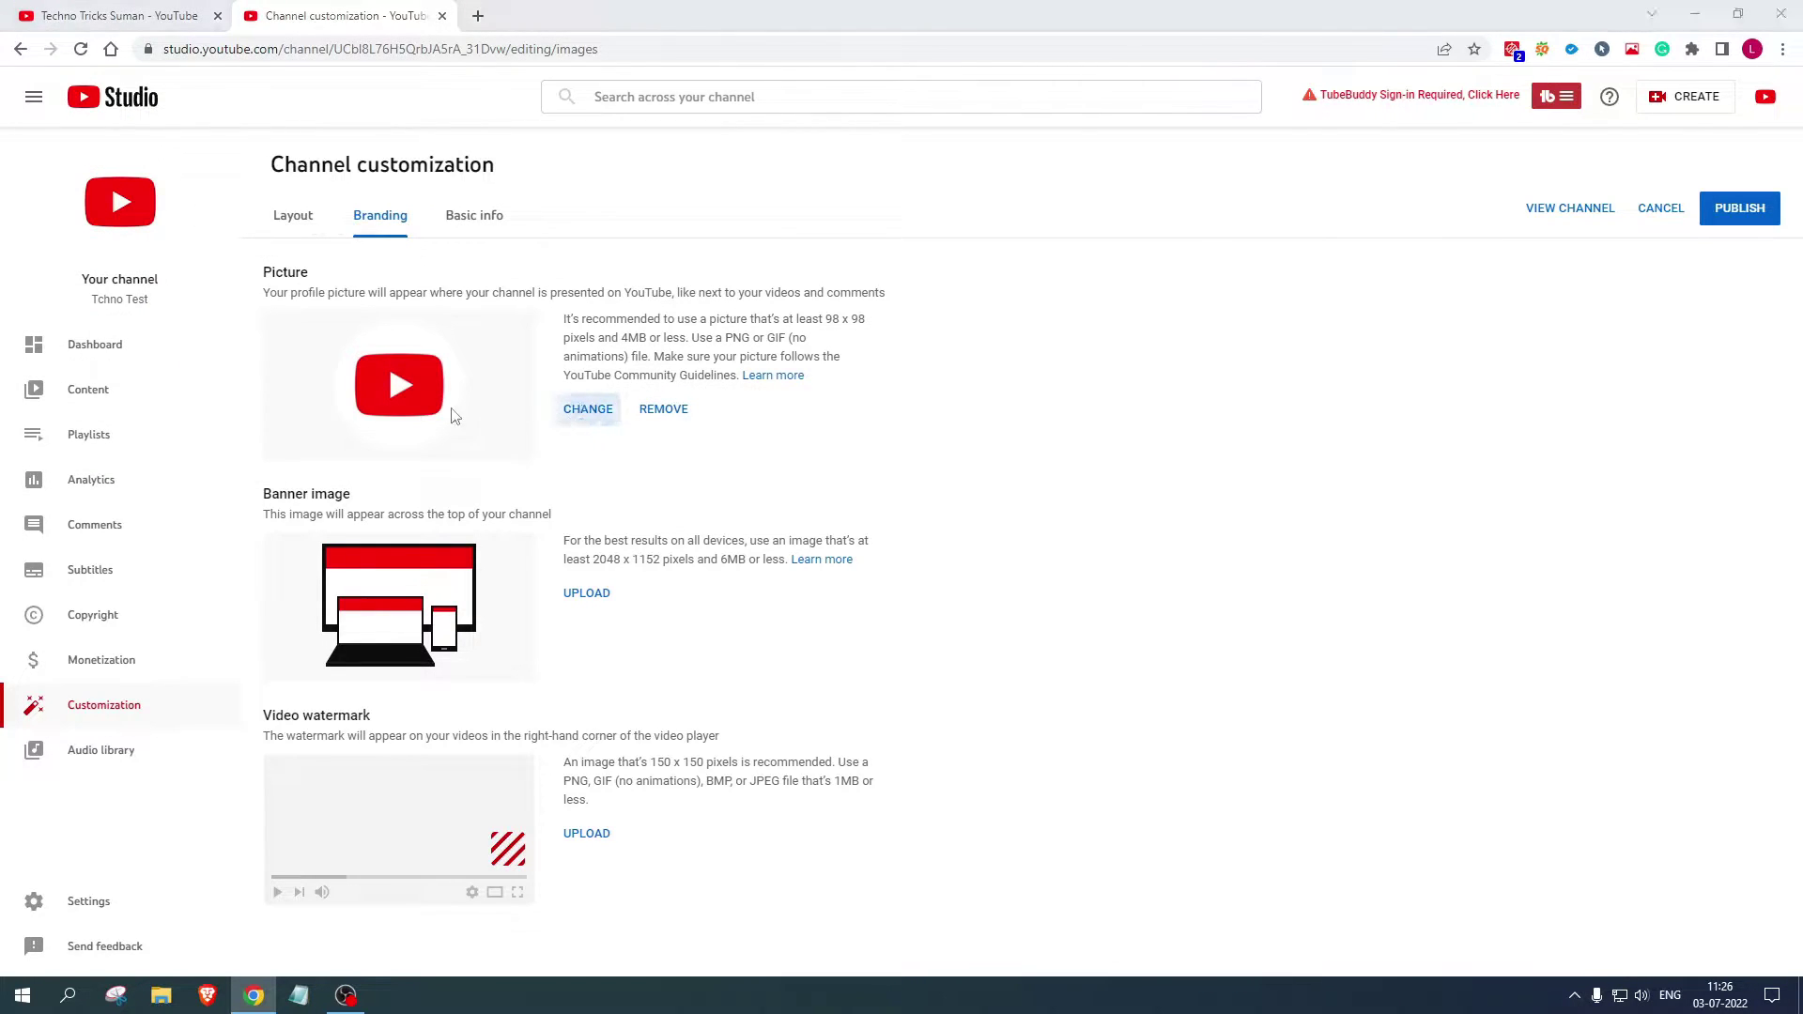
pyautogui.scroll(-2, 625, 258)
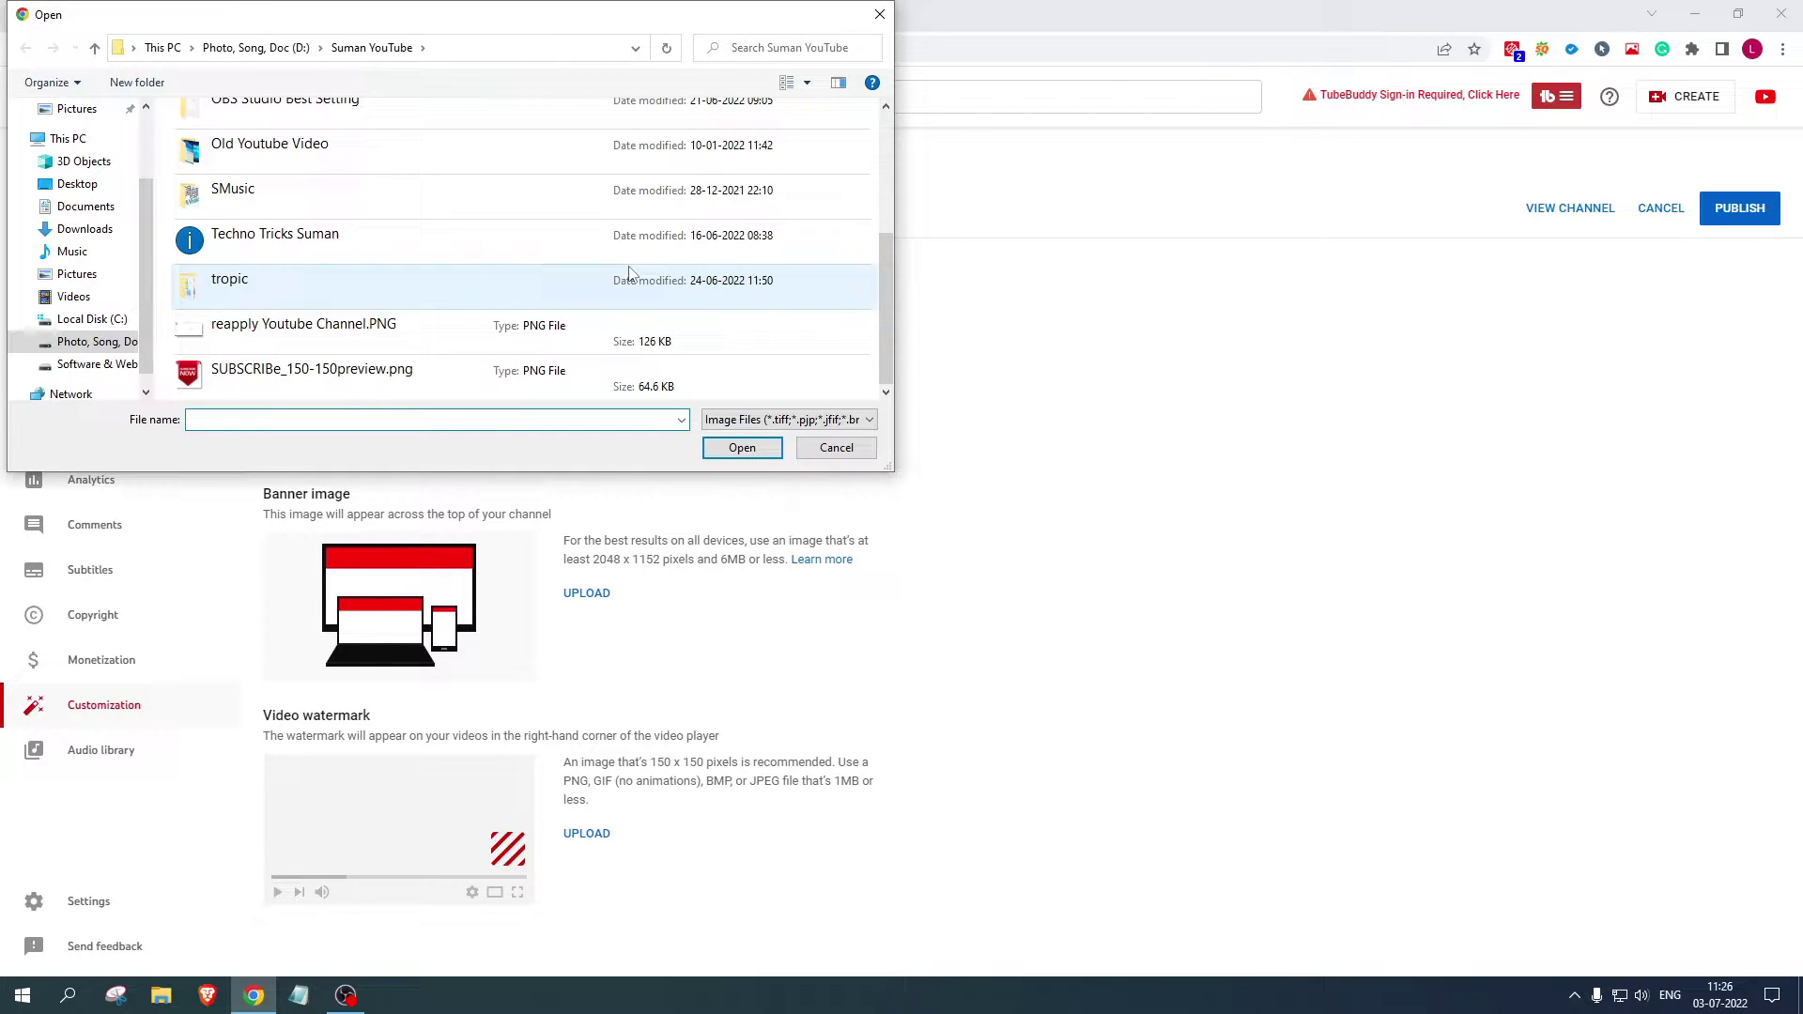
pyautogui.doubleClick(368, 205)
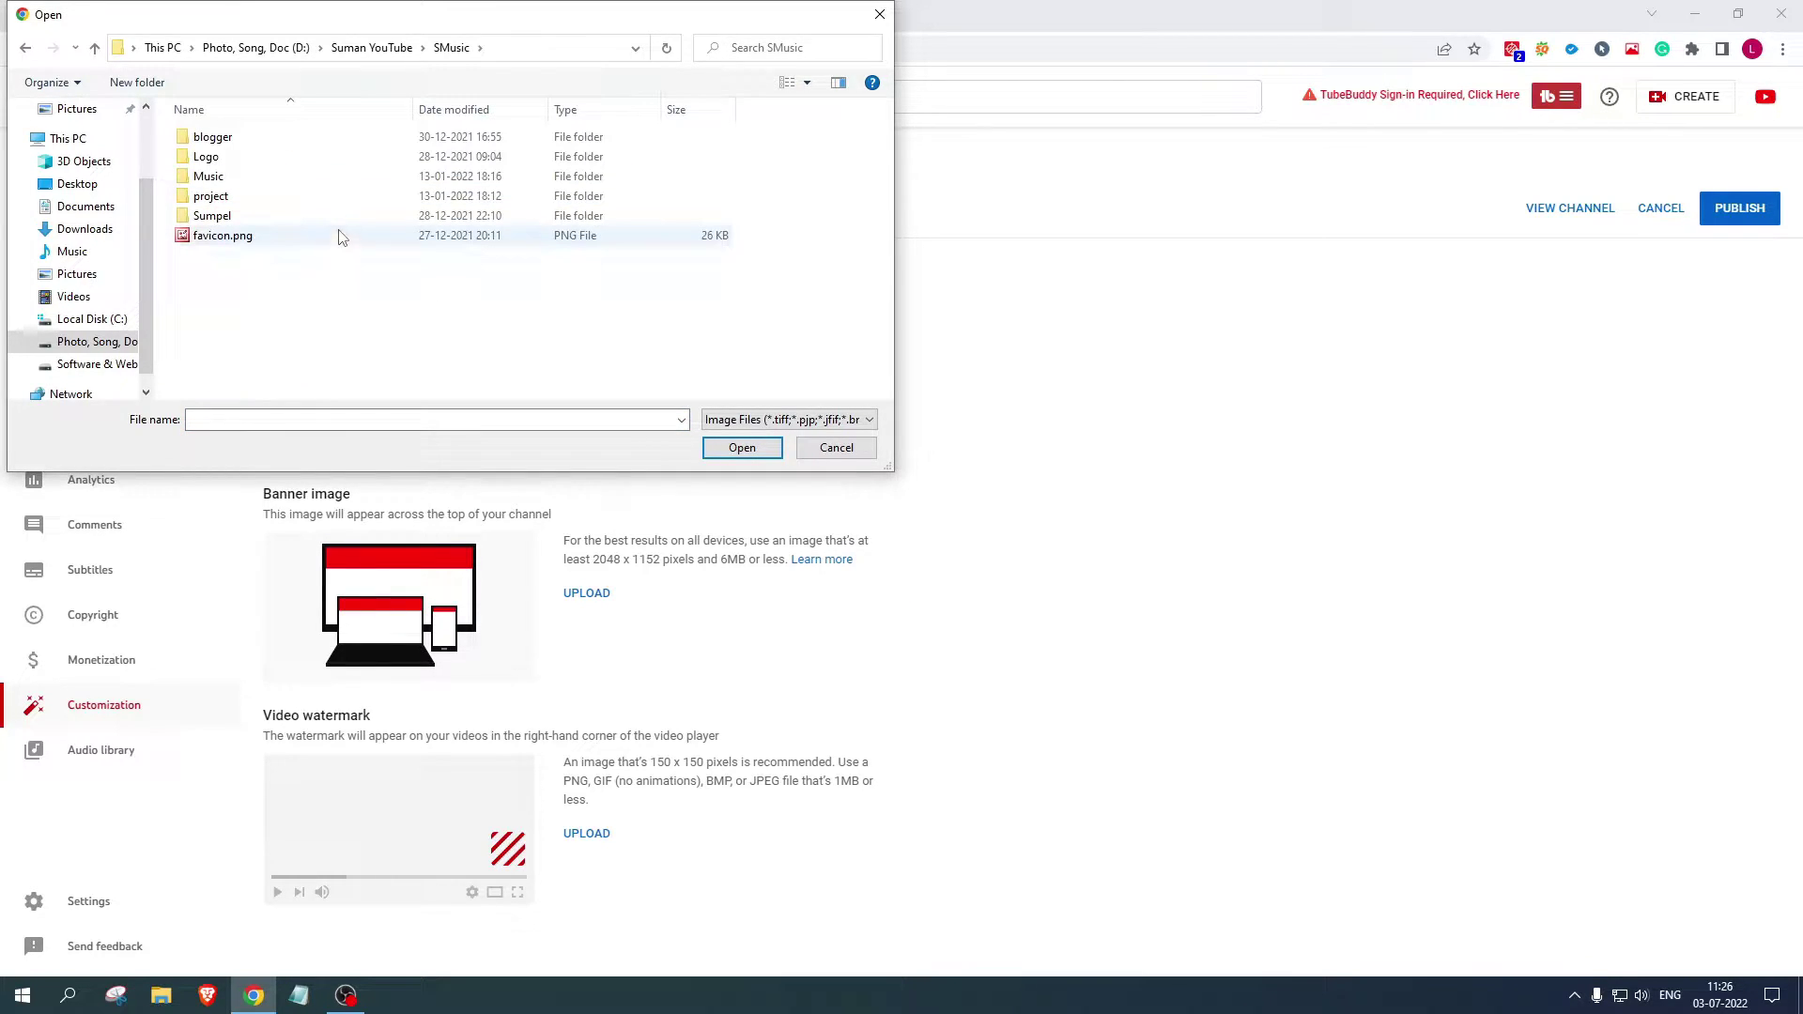
pyautogui.doubleClick(215, 156)
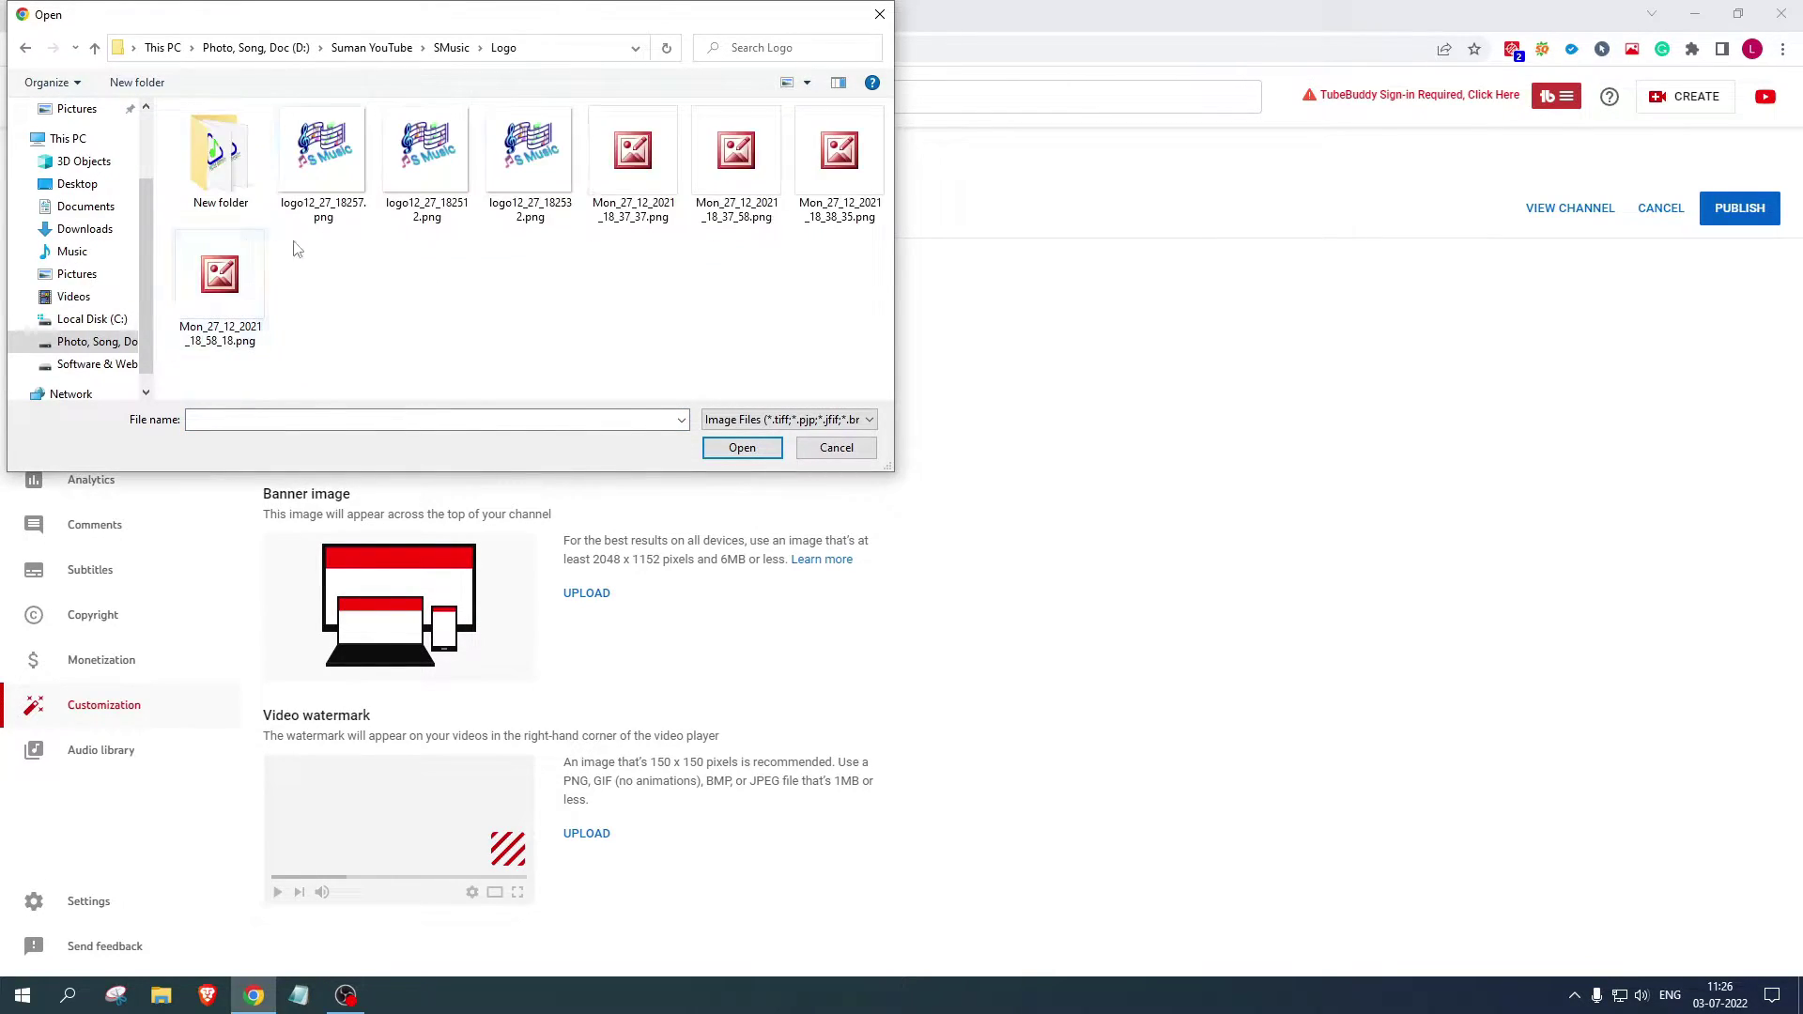
pyautogui.click(324, 169)
pyautogui.click(742, 447)
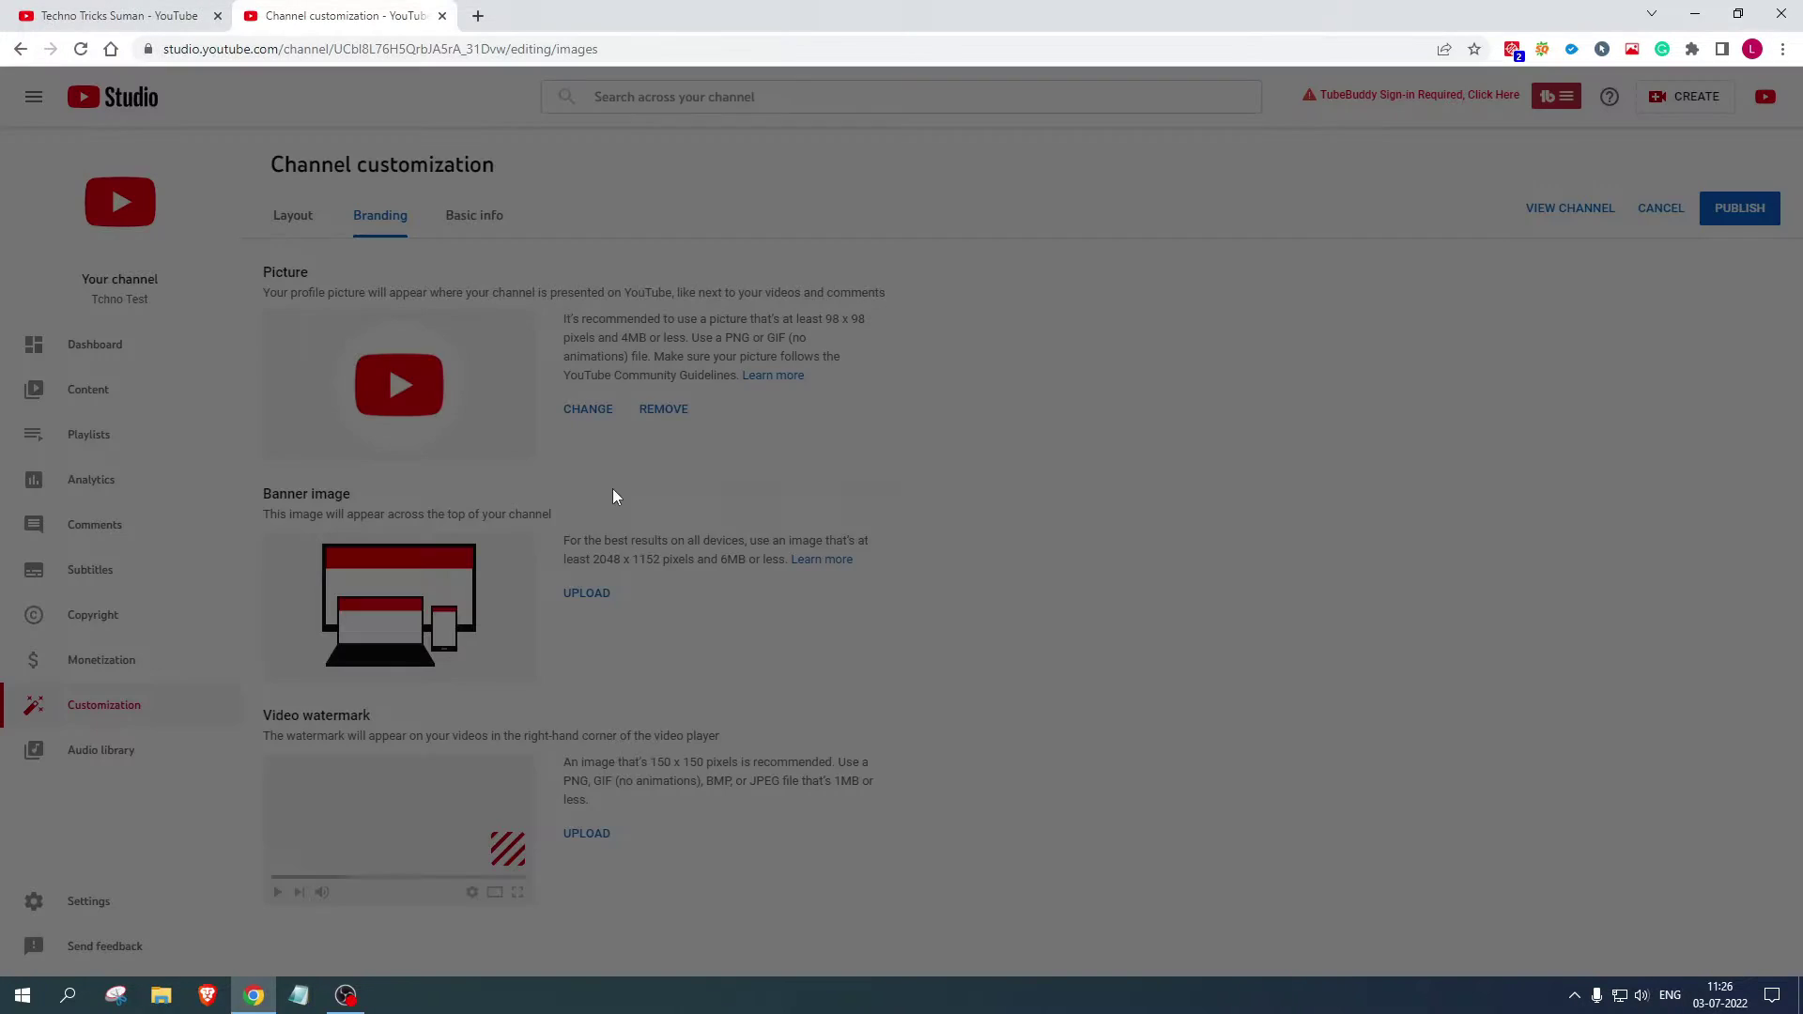
# - Crop the profile picture so the circle closely frames the S Music logo, and apply it
pyautogui.scroll(5, 874, 537)
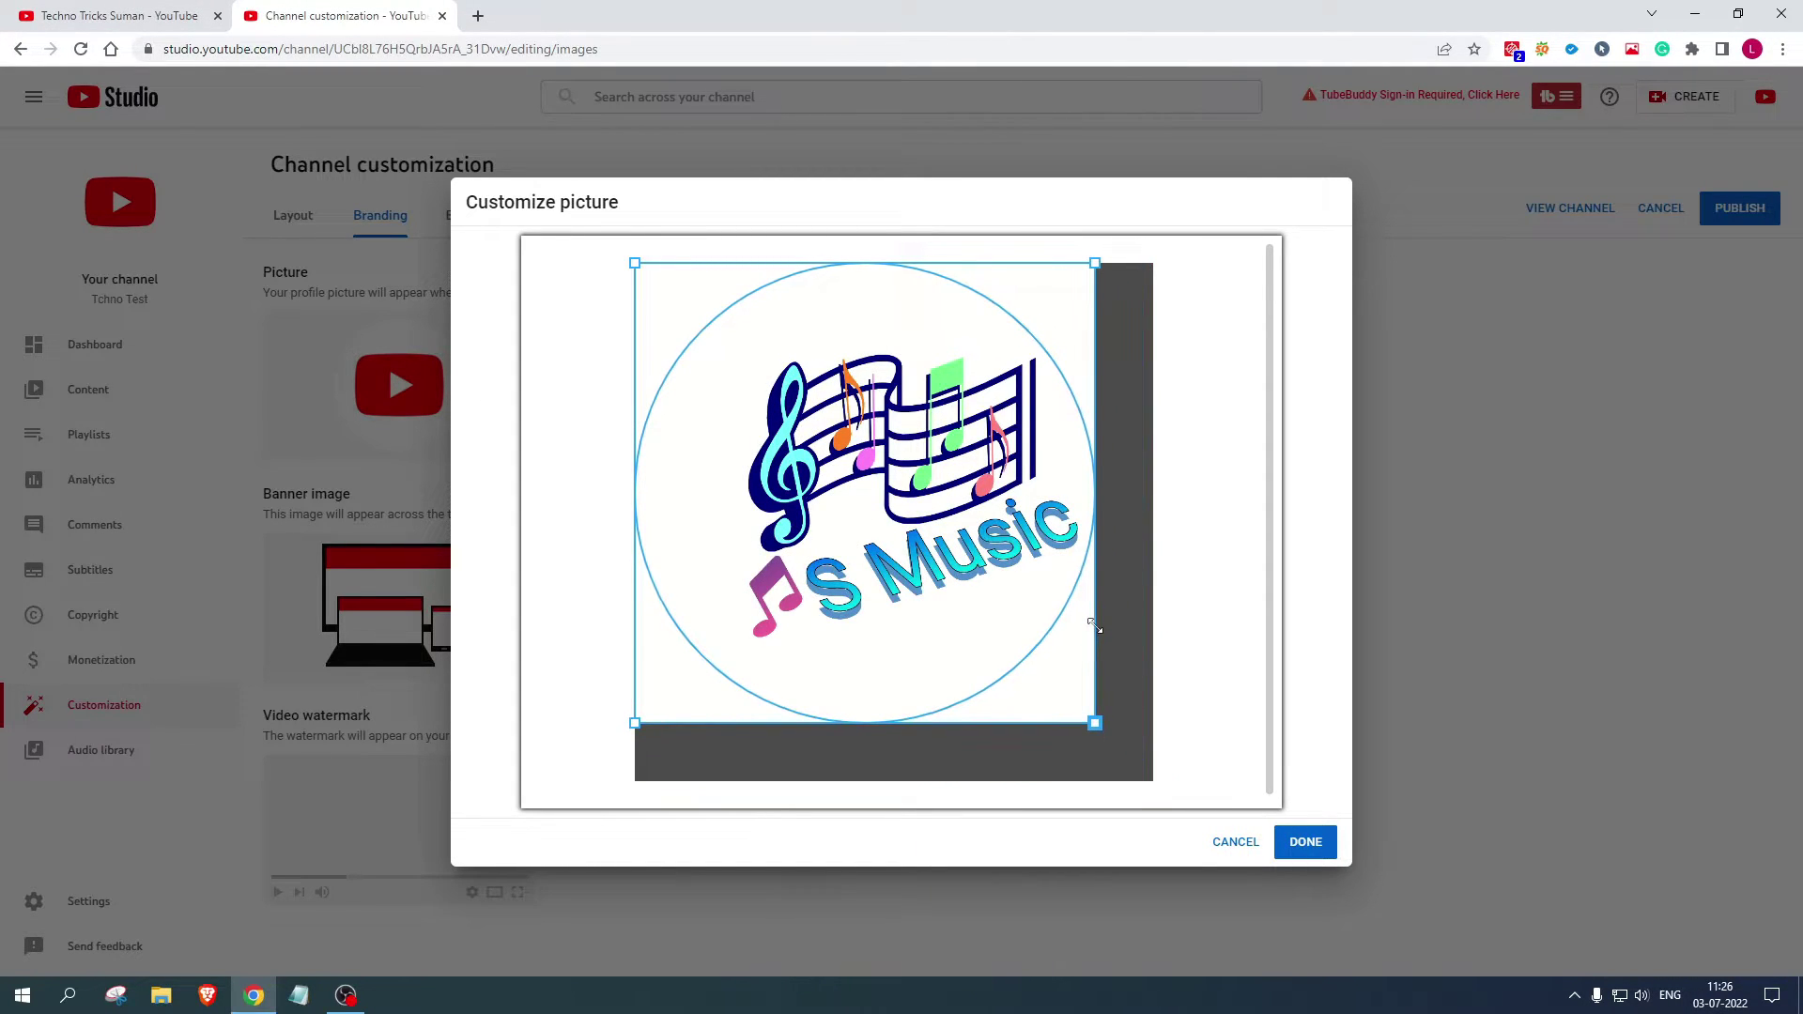
pyautogui.moveTo(637, 265); pyautogui.dragTo(759, 319)
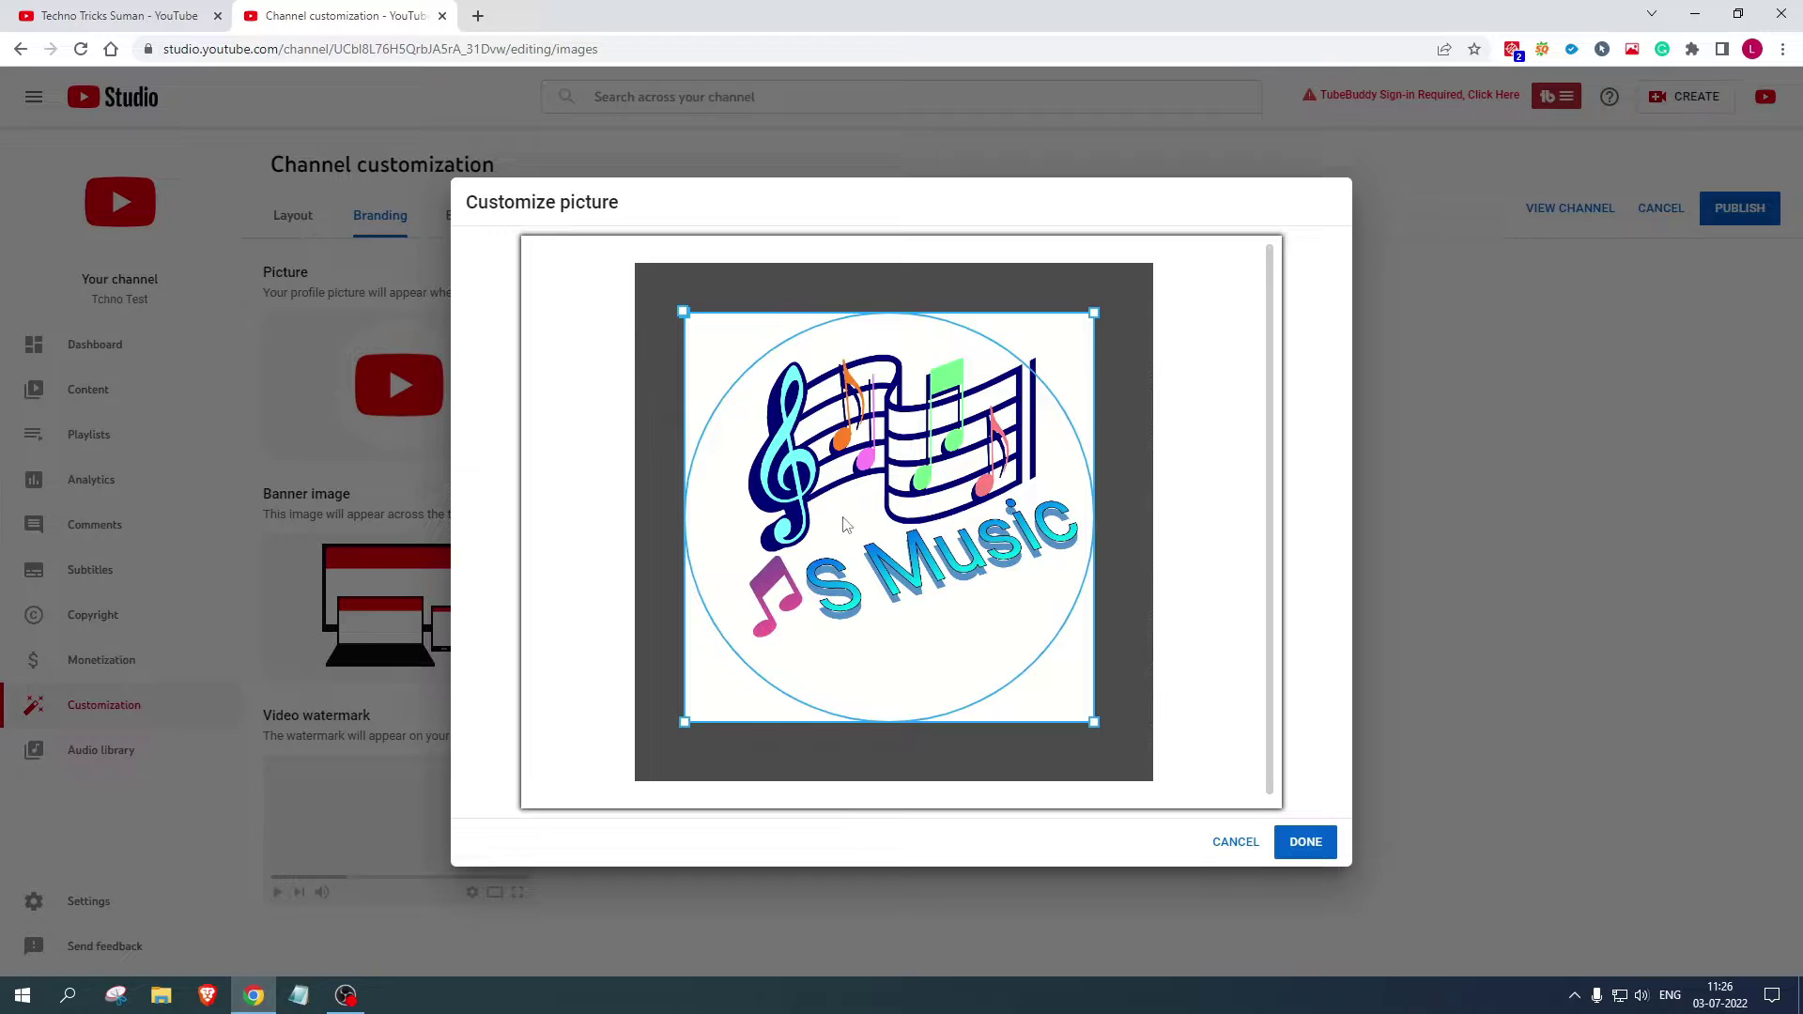
pyautogui.moveTo(925, 524)
pyautogui.mouseDown()
pyautogui.moveTo(950, 482)
pyautogui.moveTo(938, 502)
pyautogui.mouseUp()
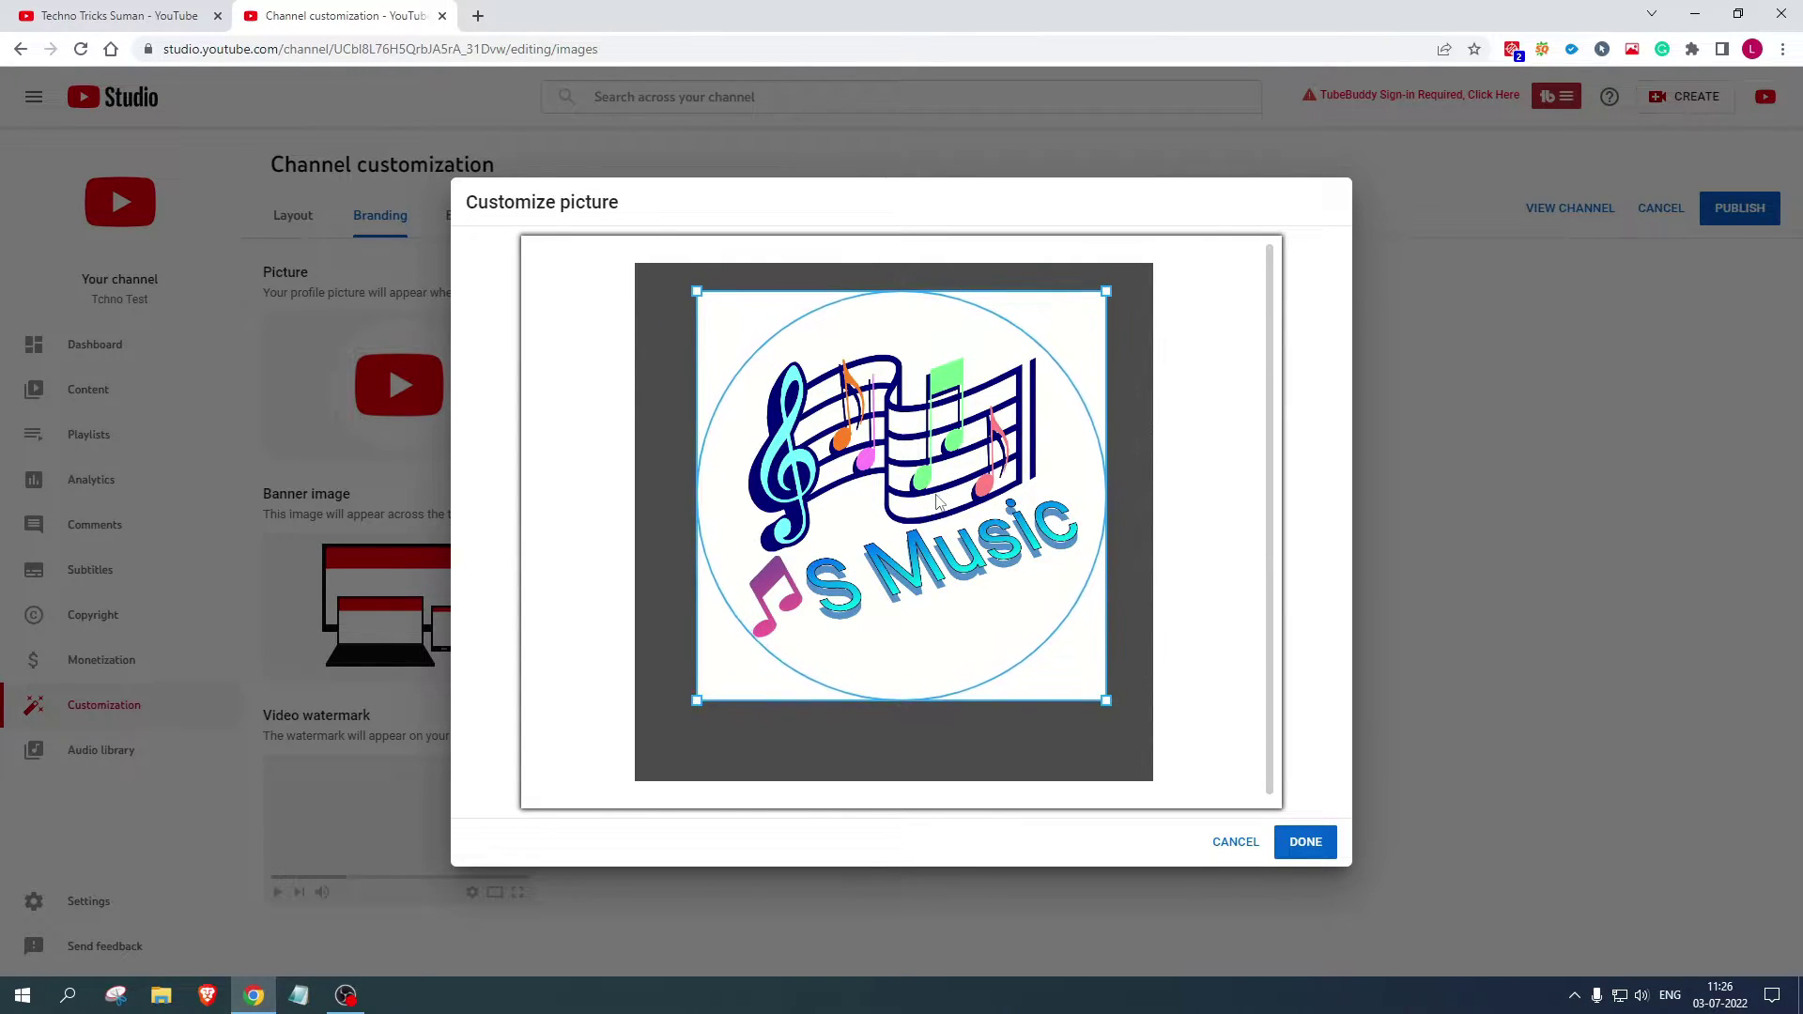
pyautogui.click(1304, 841)
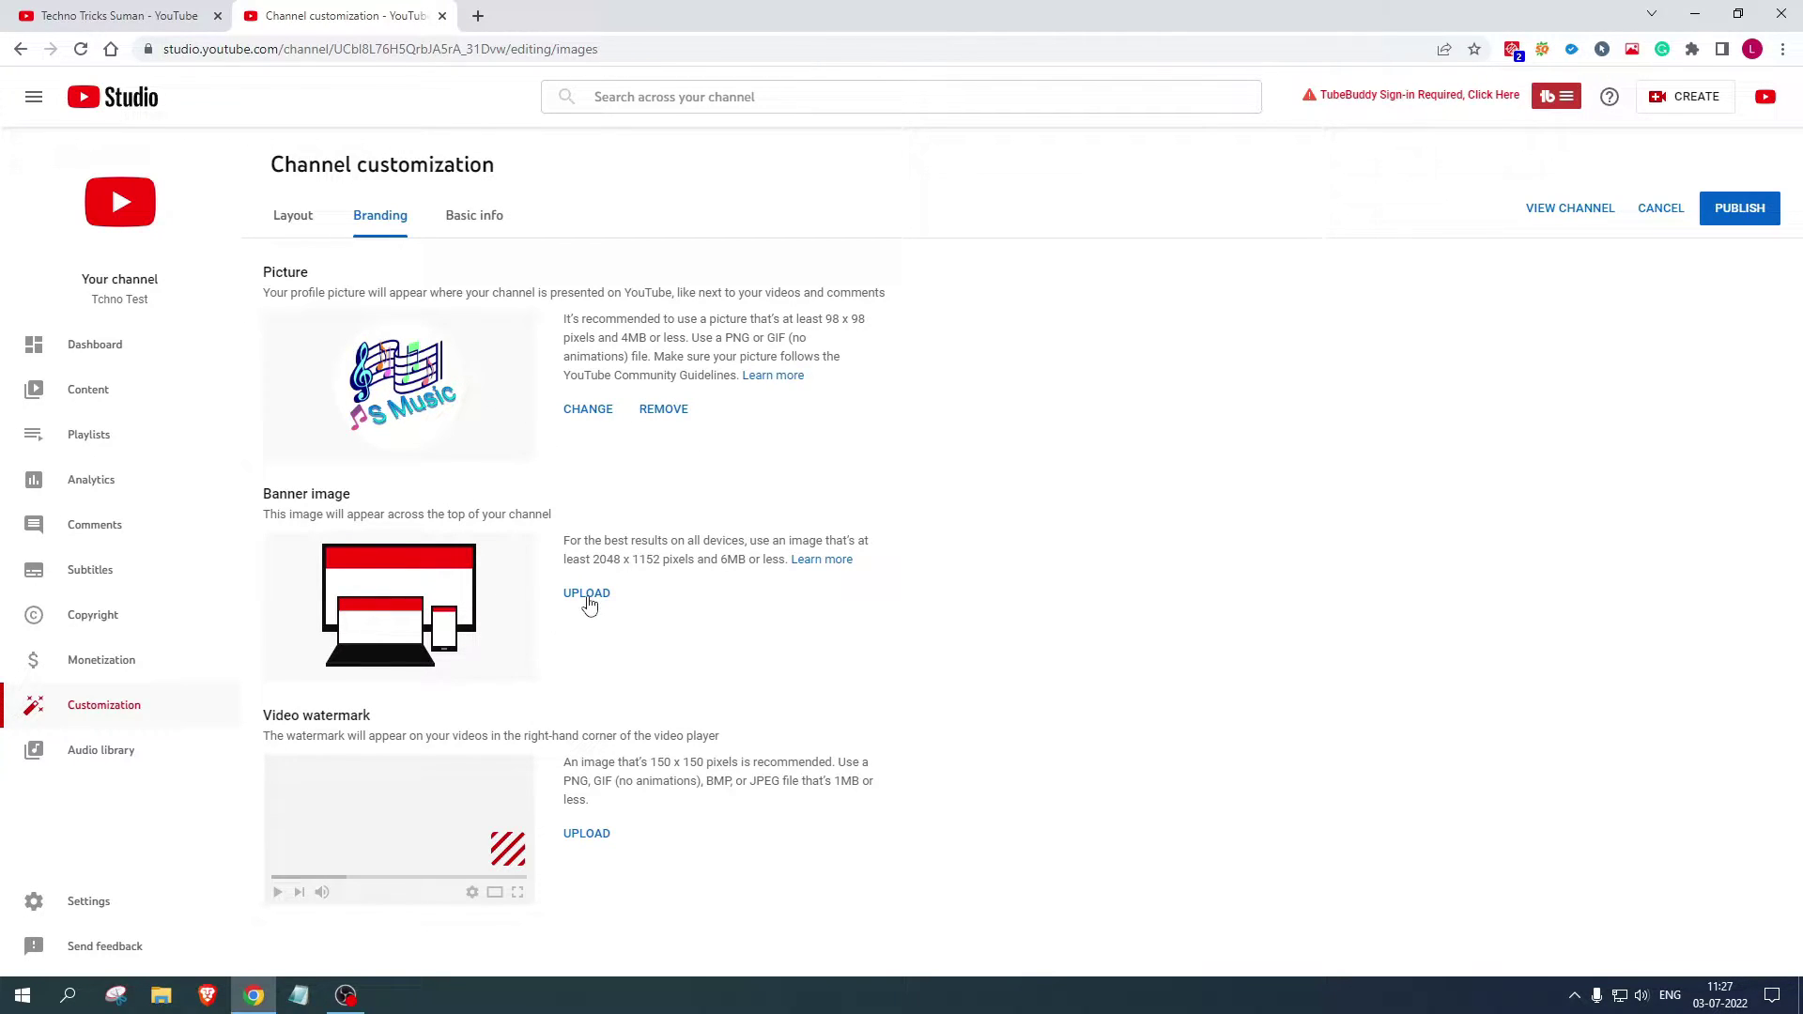
# - Look at the banner on the Techno Tricks Suman channel and check the recommended banner image dimensions in the branding settings
pyautogui.click(118, 15)
pyautogui.scroll(10, 590, 218)
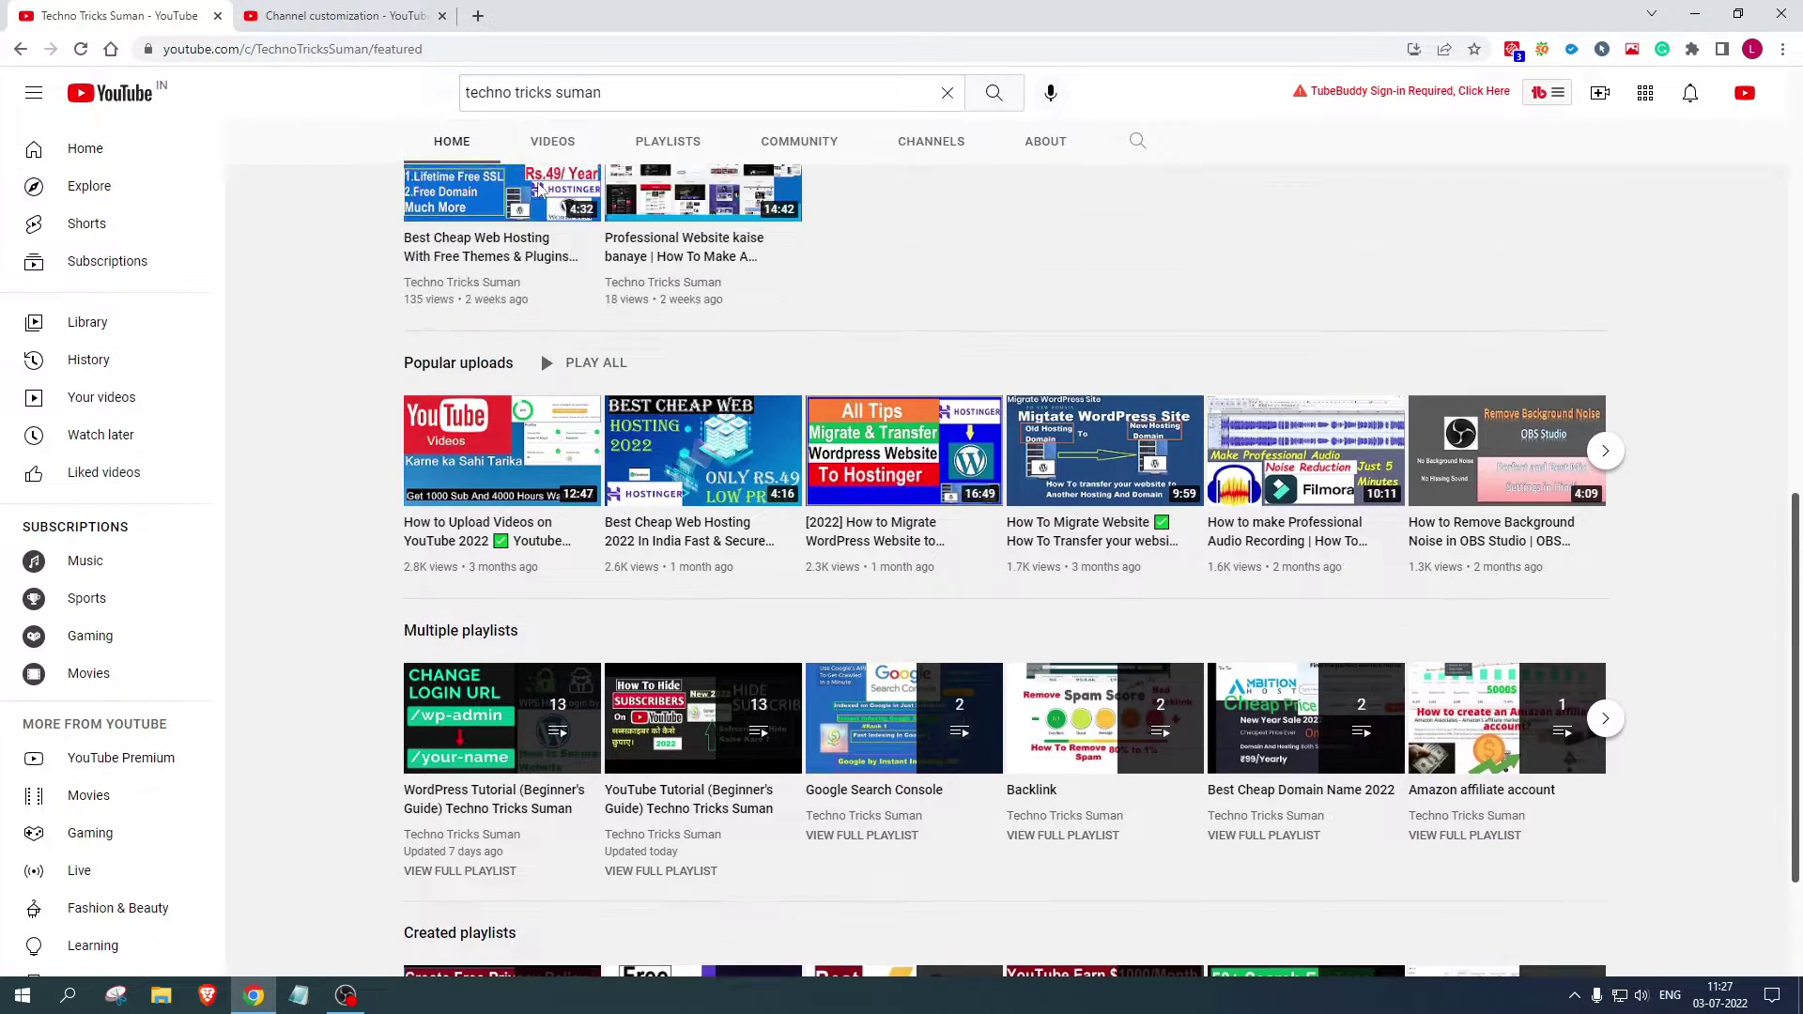
pyautogui.scroll(2, 589, 218)
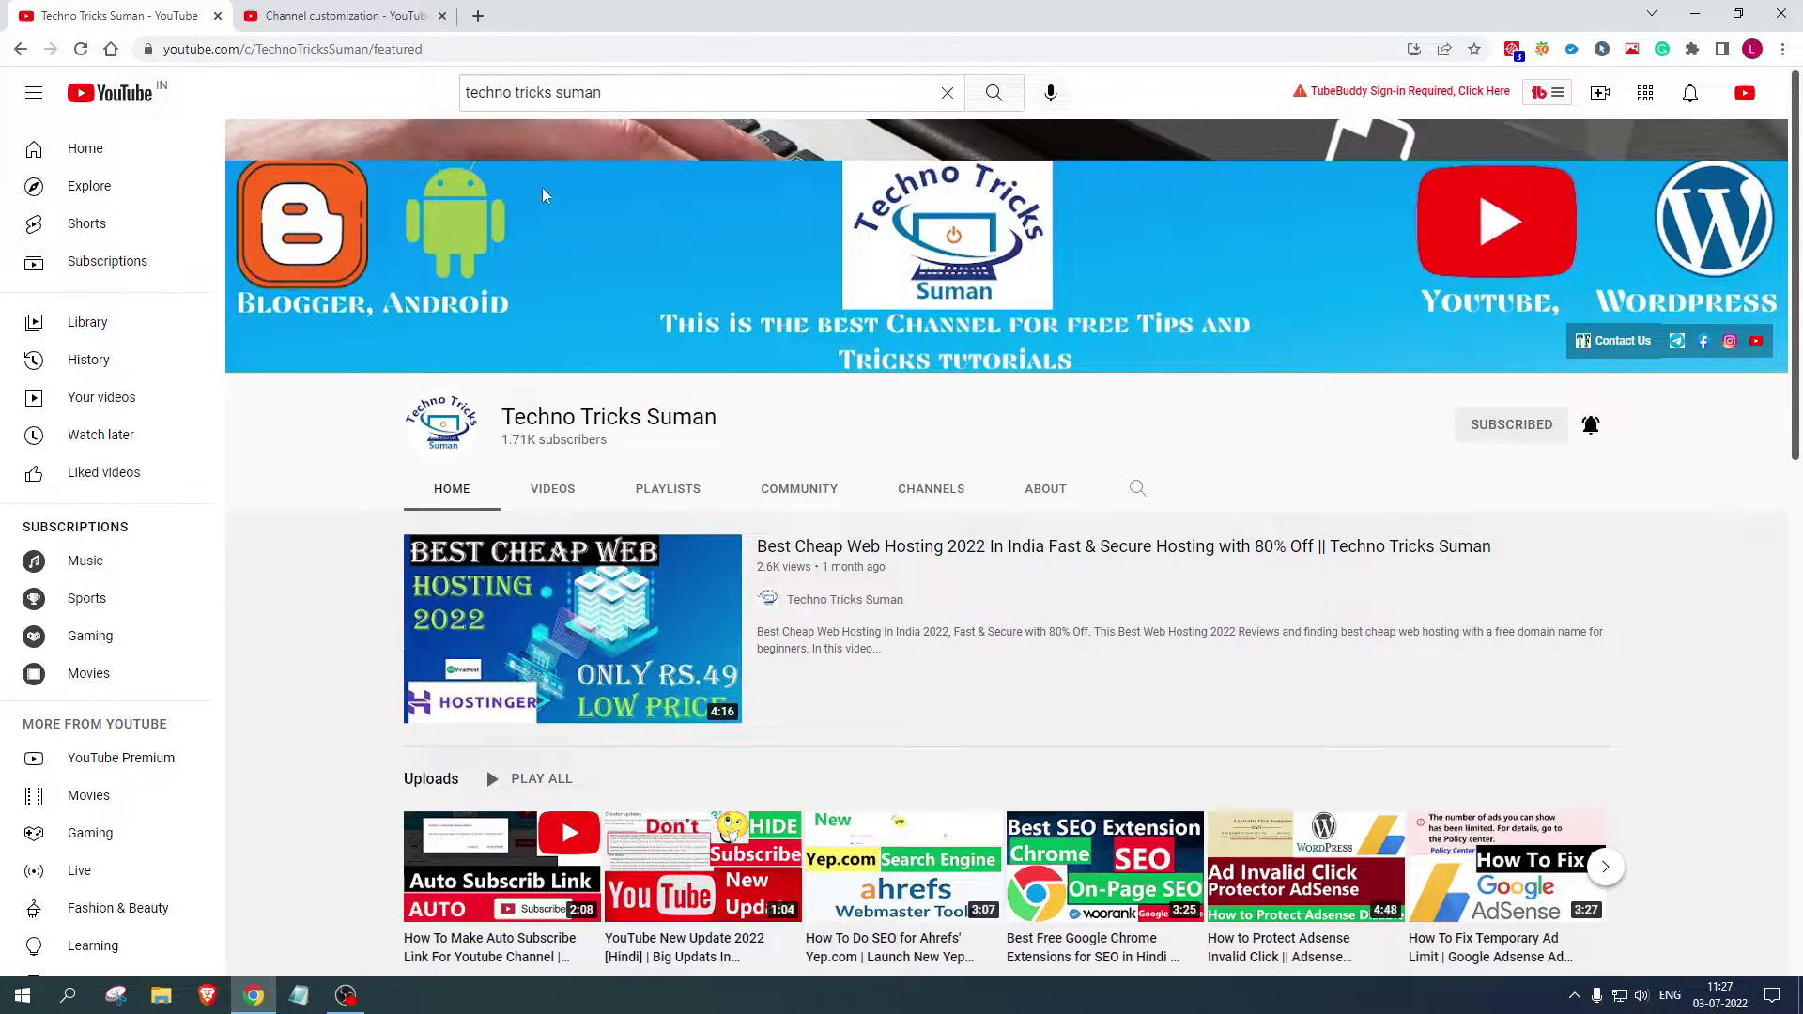
pyautogui.click(343, 15)
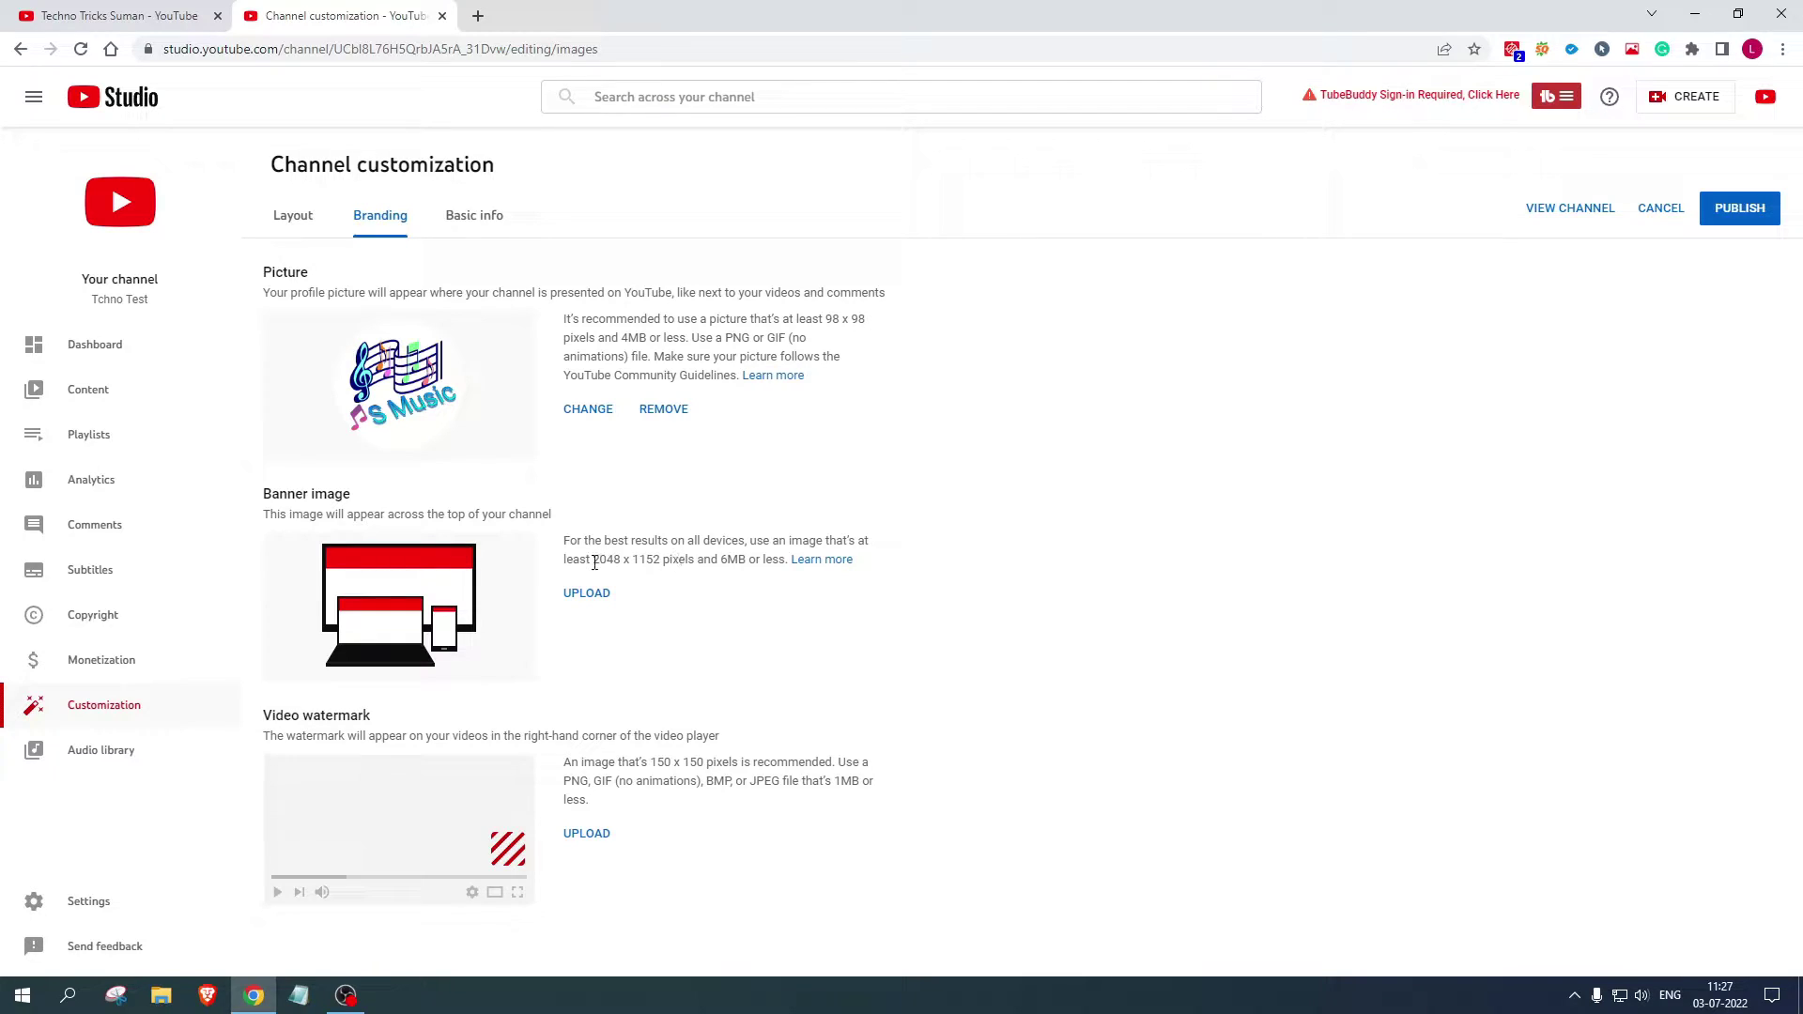
pyautogui.moveTo(595, 561); pyautogui.dragTo(664, 560)
pyautogui.click(665, 560)
# - Upload logo12_27_18257.png as the video watermark, cropped closely around the S Music logo
pyautogui.click(586, 833)
pyautogui.click(324, 155)
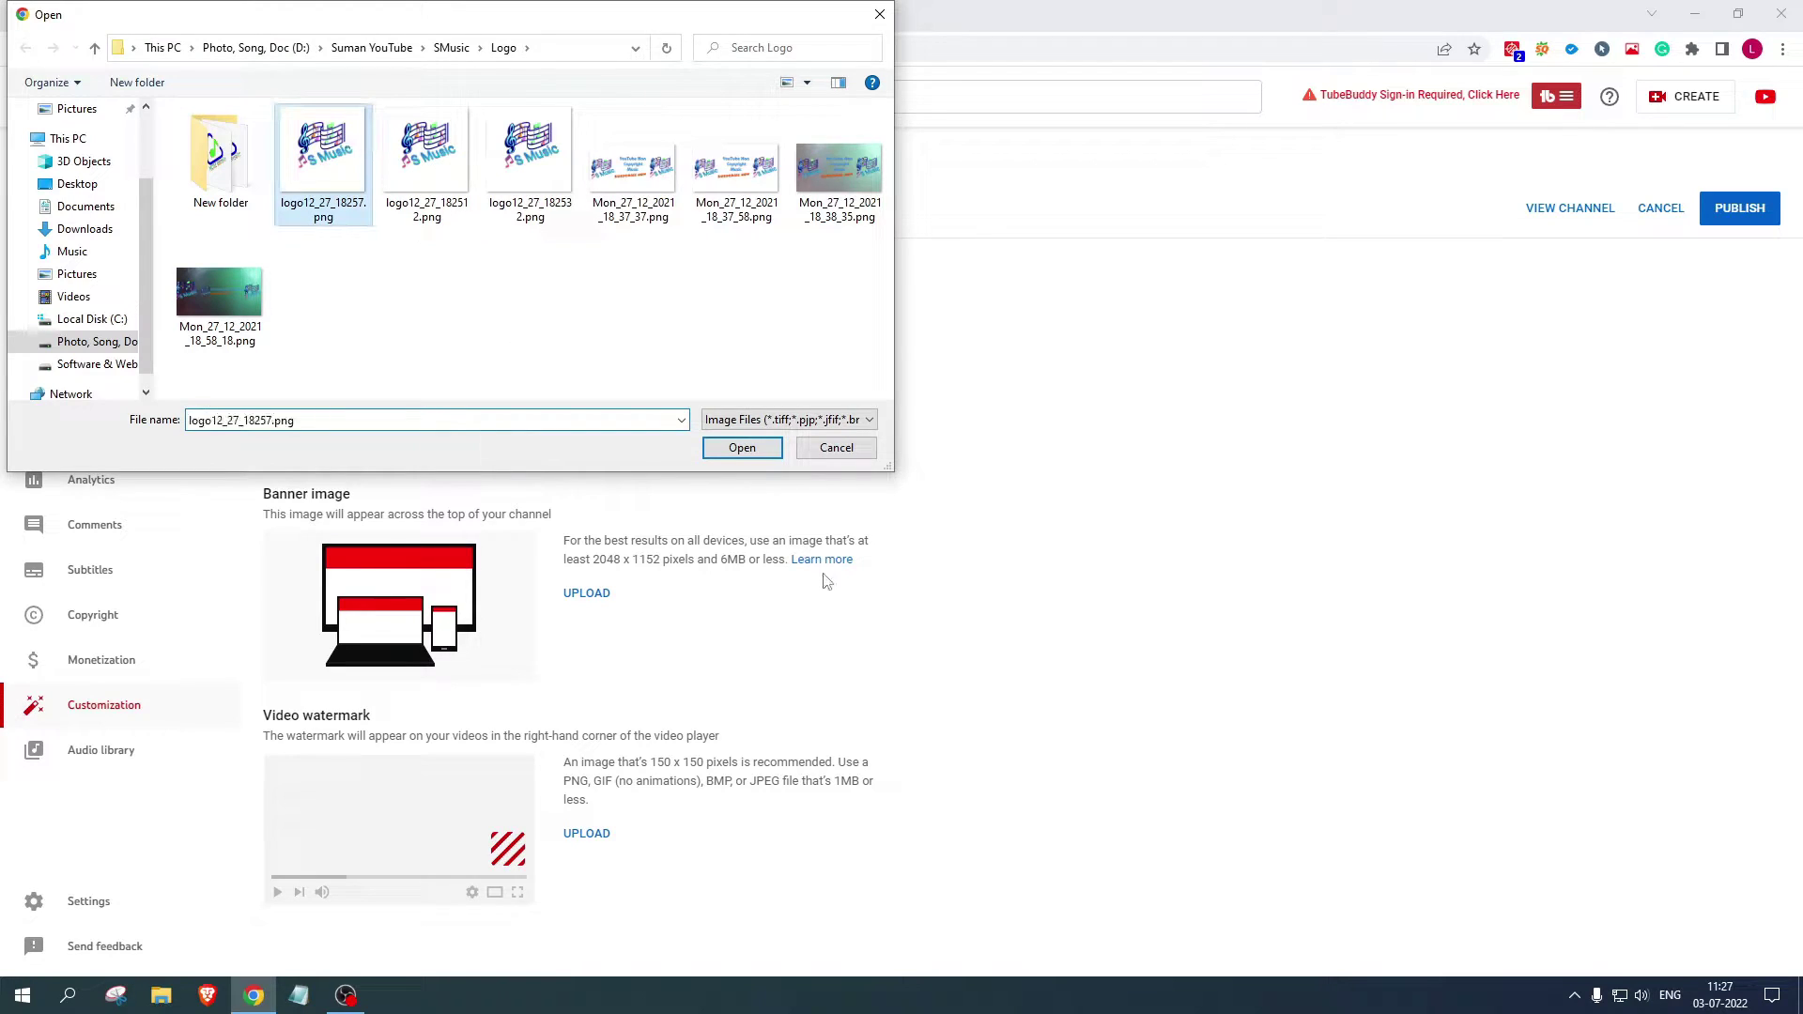
pyautogui.press('Return')
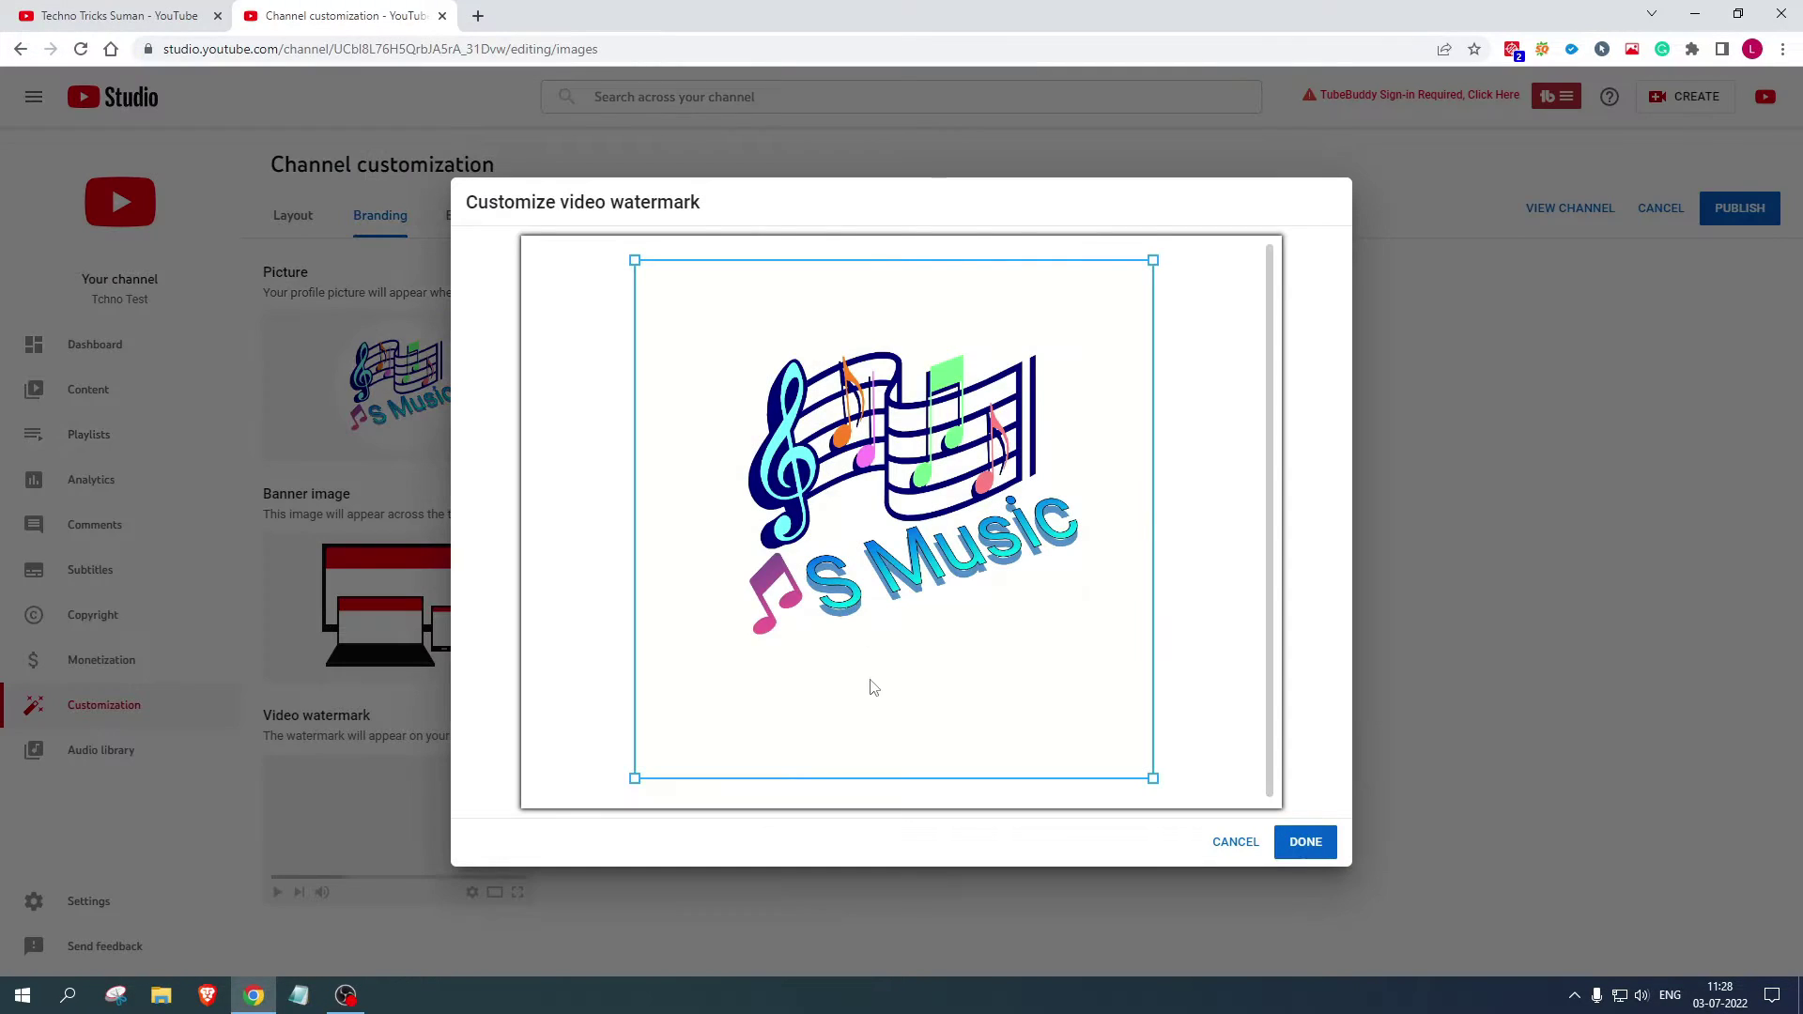
pyautogui.moveTo(635, 260); pyautogui.dragTo(735, 347)
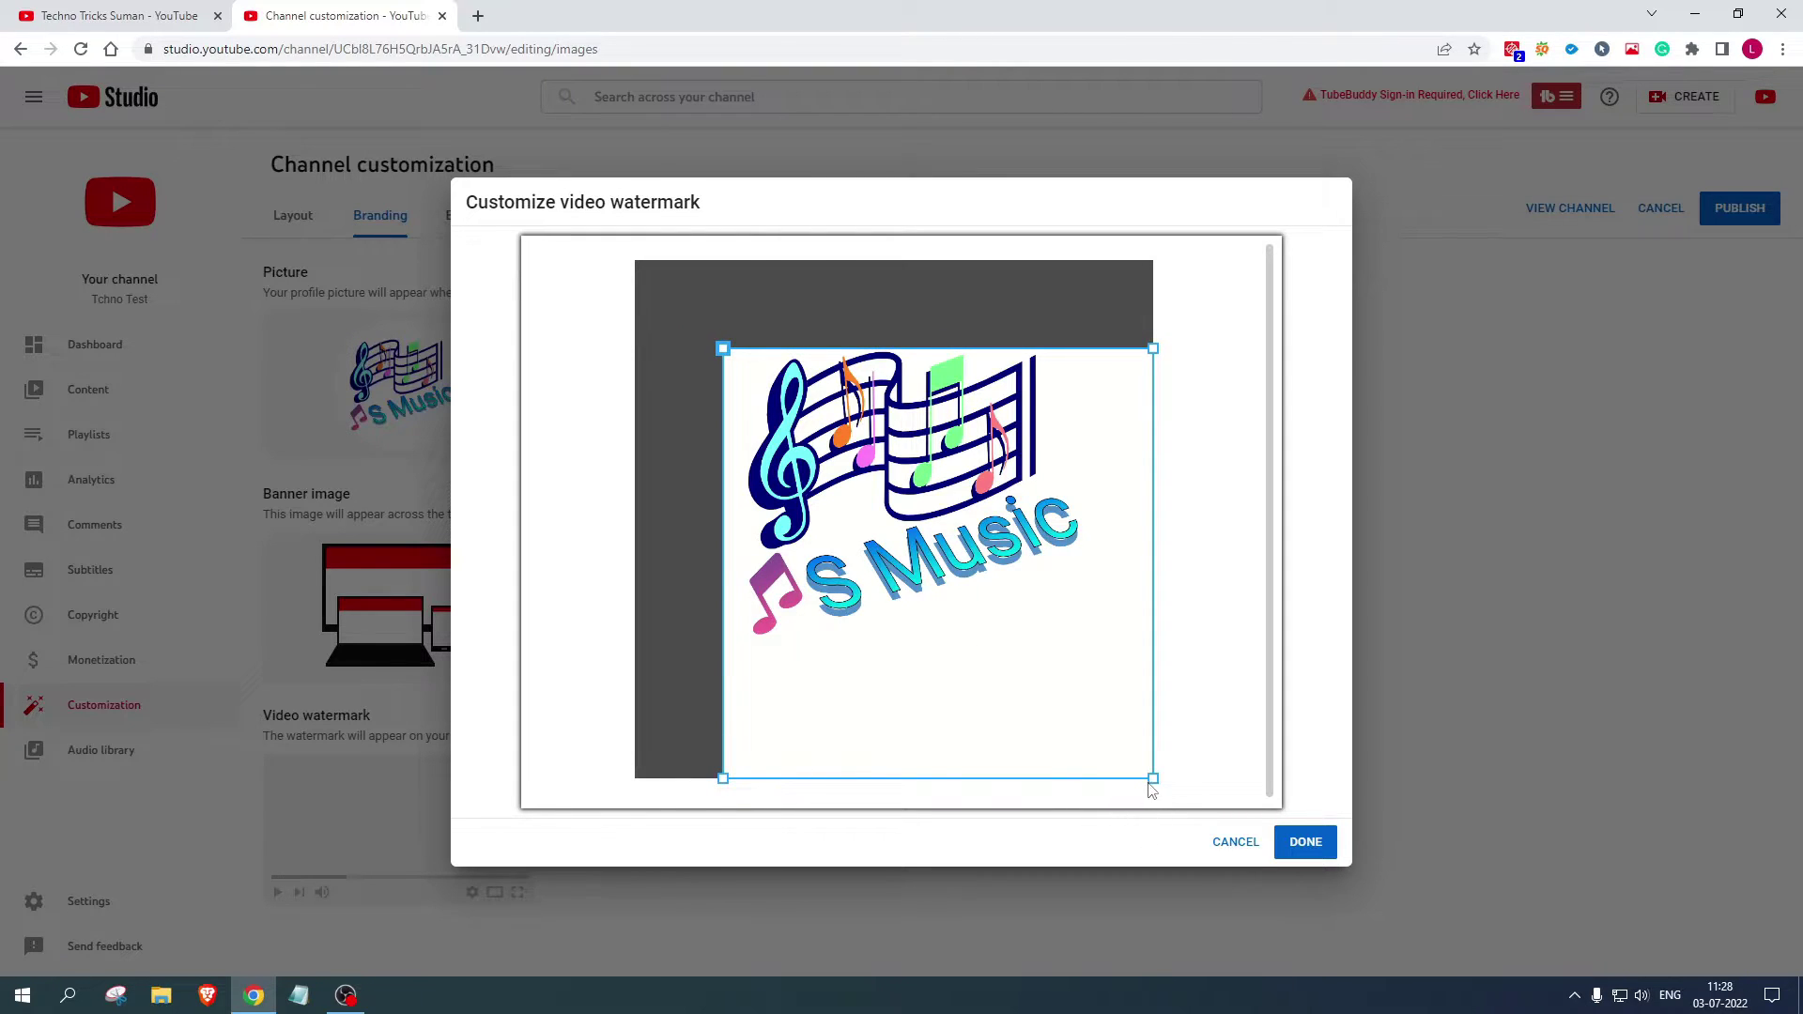
pyautogui.moveTo(1151, 790); pyautogui.dragTo(1086, 724)
pyautogui.press('Return')
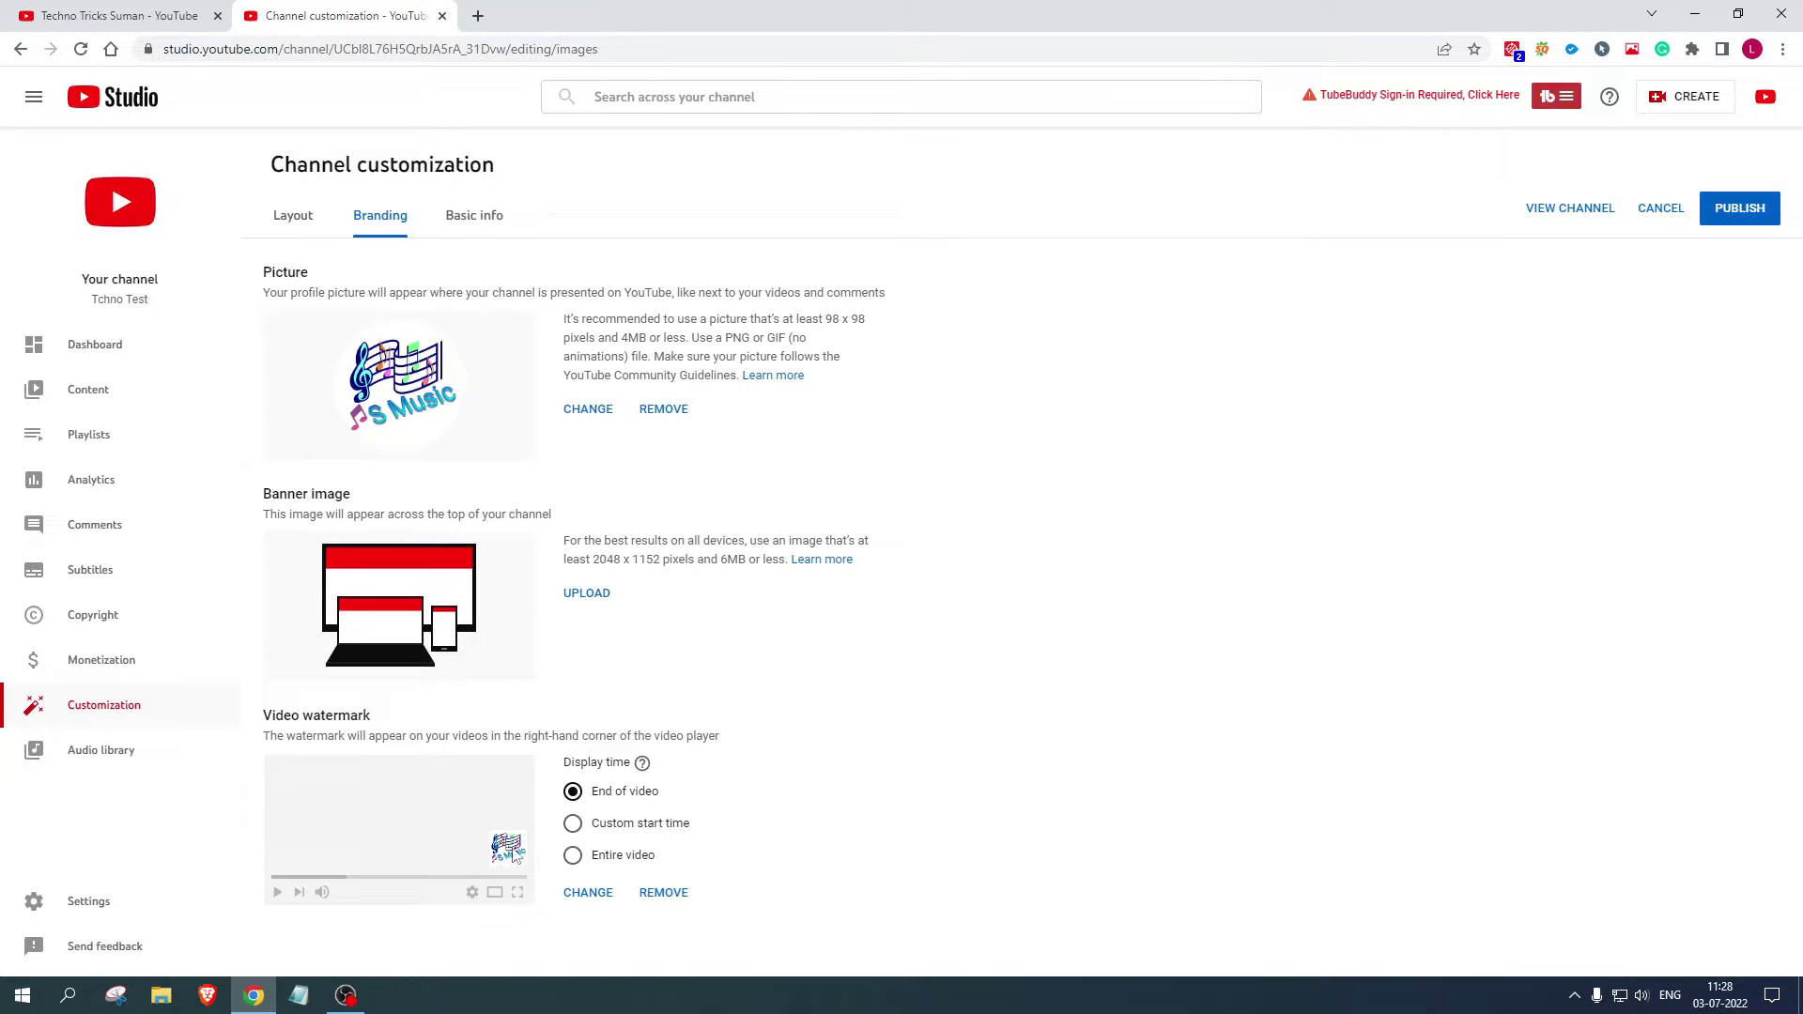
# - Replace the video watermark with SUBSCRIBe_150-150preview.png from the Suman YouTube folder and publish the branding changes
pyautogui.click(586, 891)
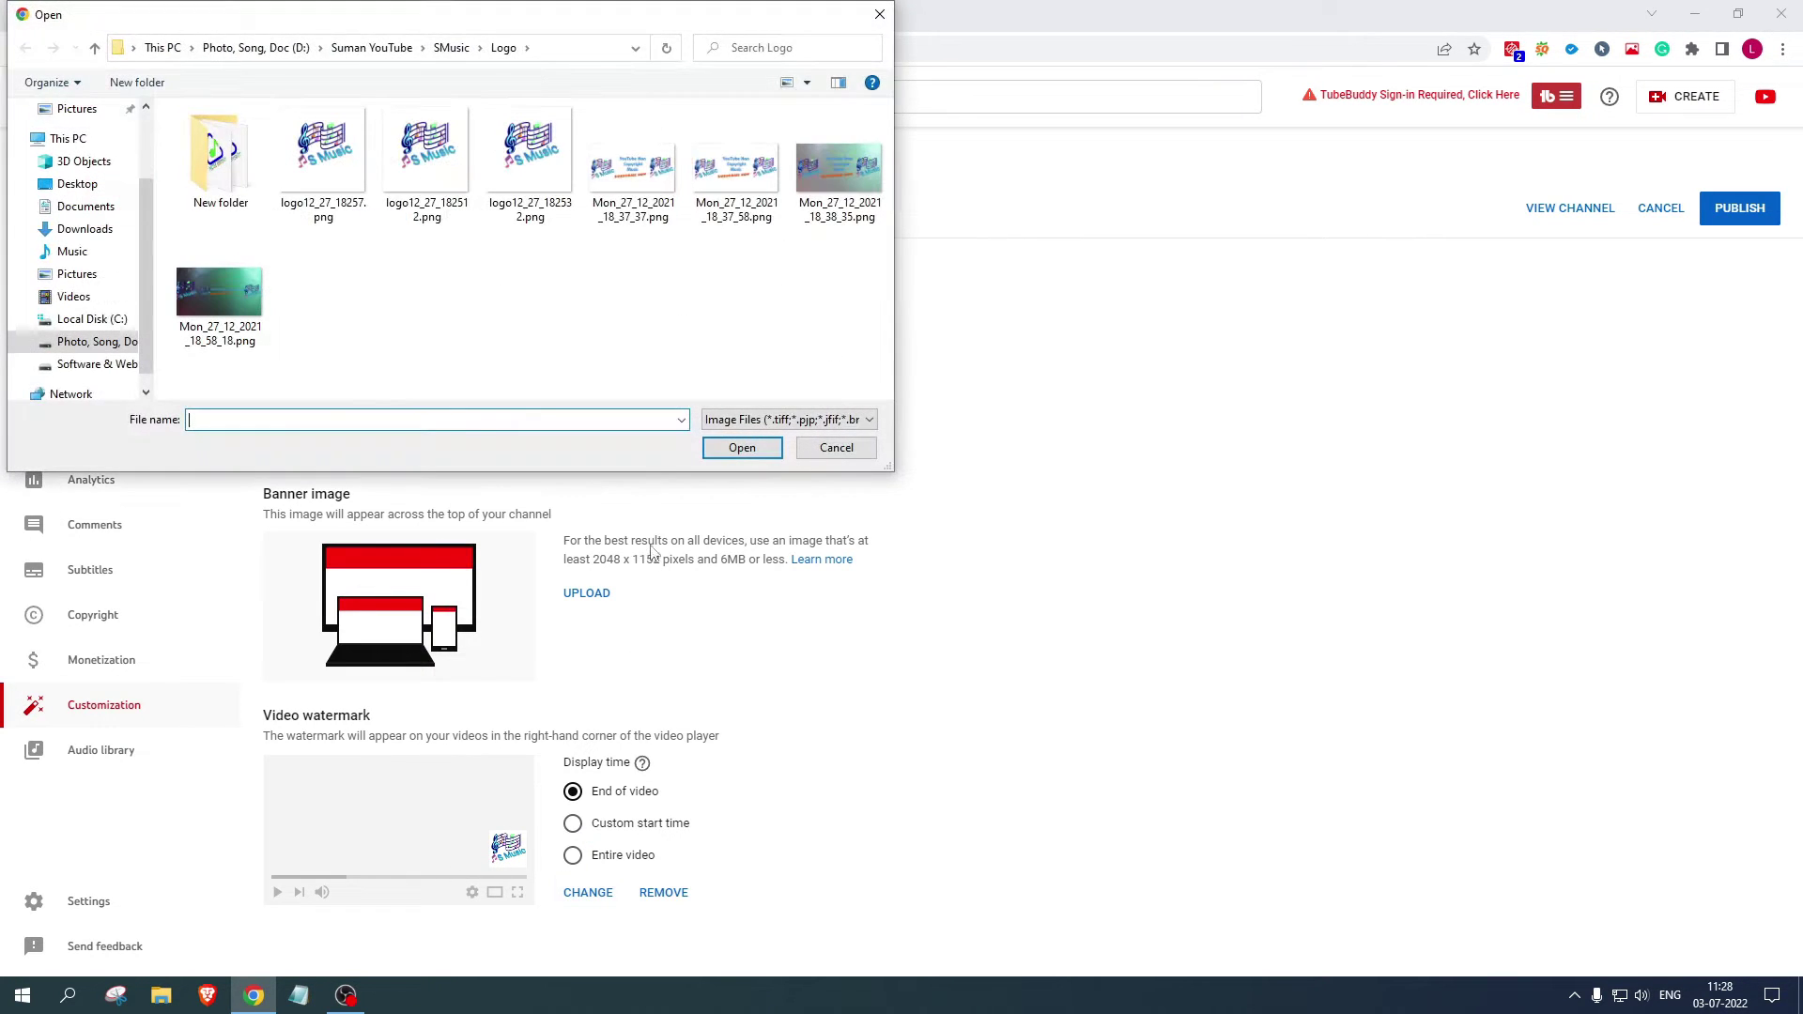
pyautogui.click(380, 47)
pyautogui.scroll(-4, 410, 217)
pyautogui.click(316, 373)
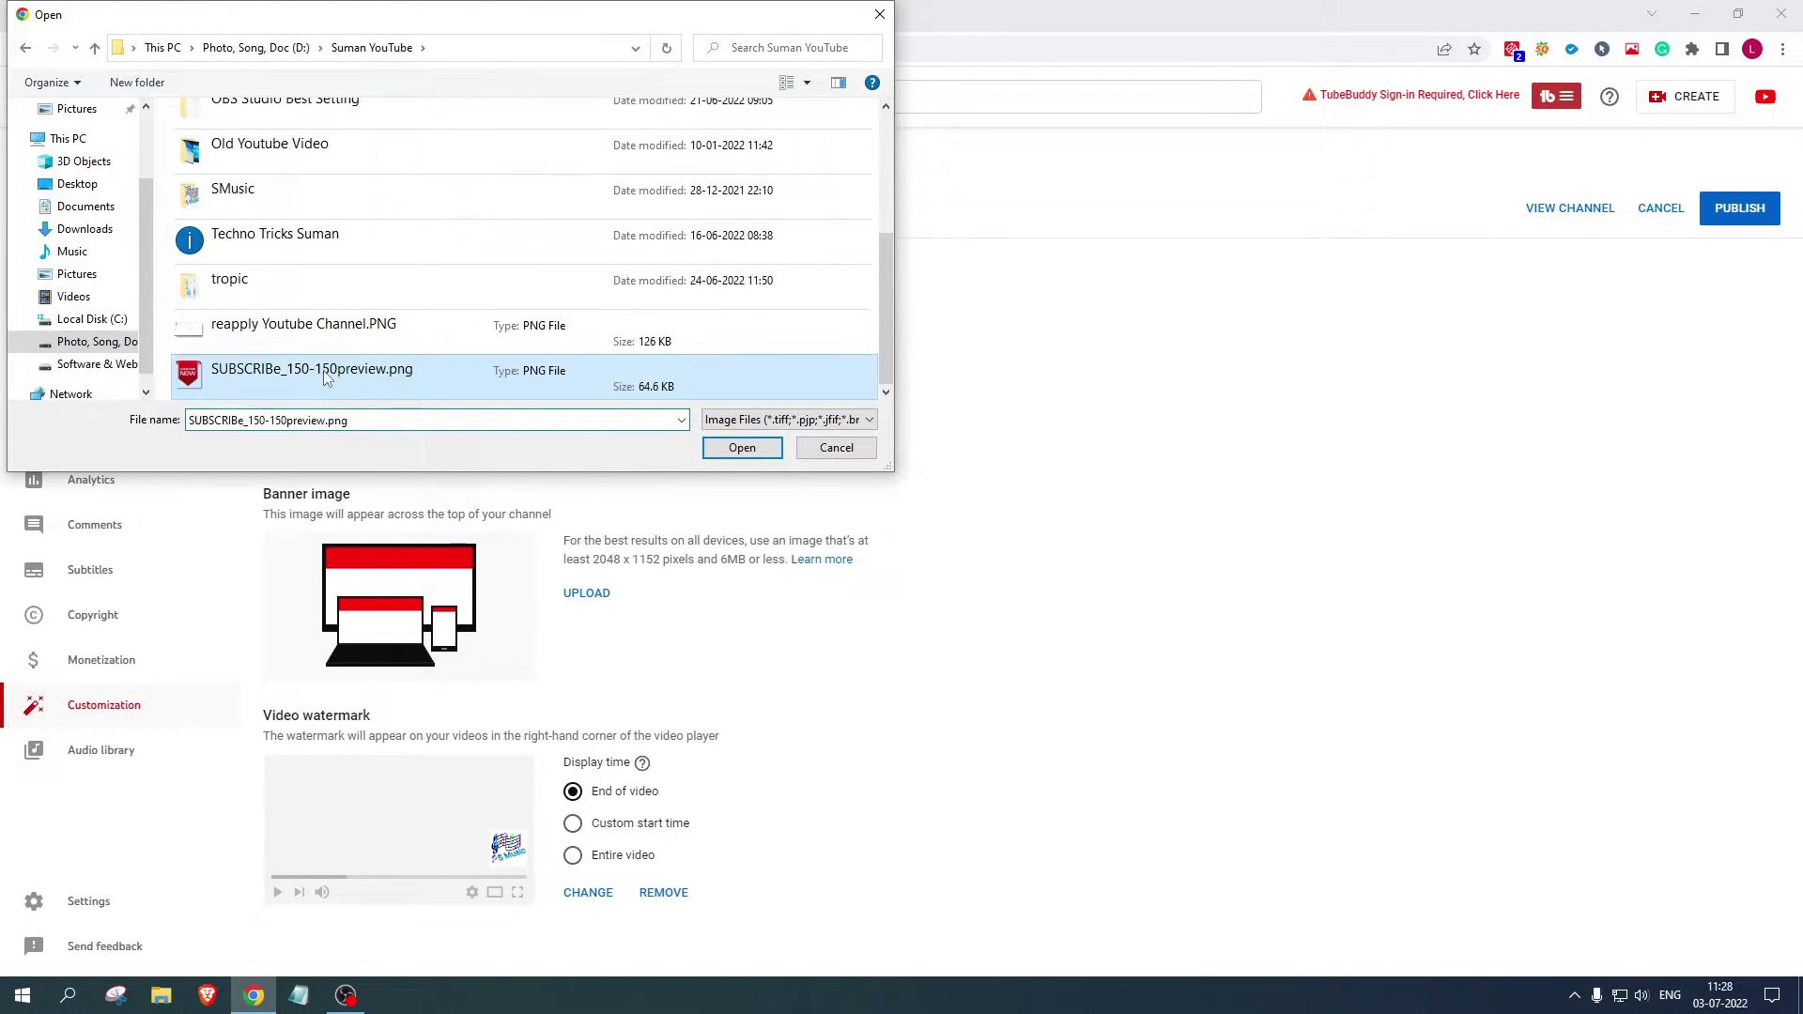
pyautogui.click(742, 447)
pyautogui.click(1323, 851)
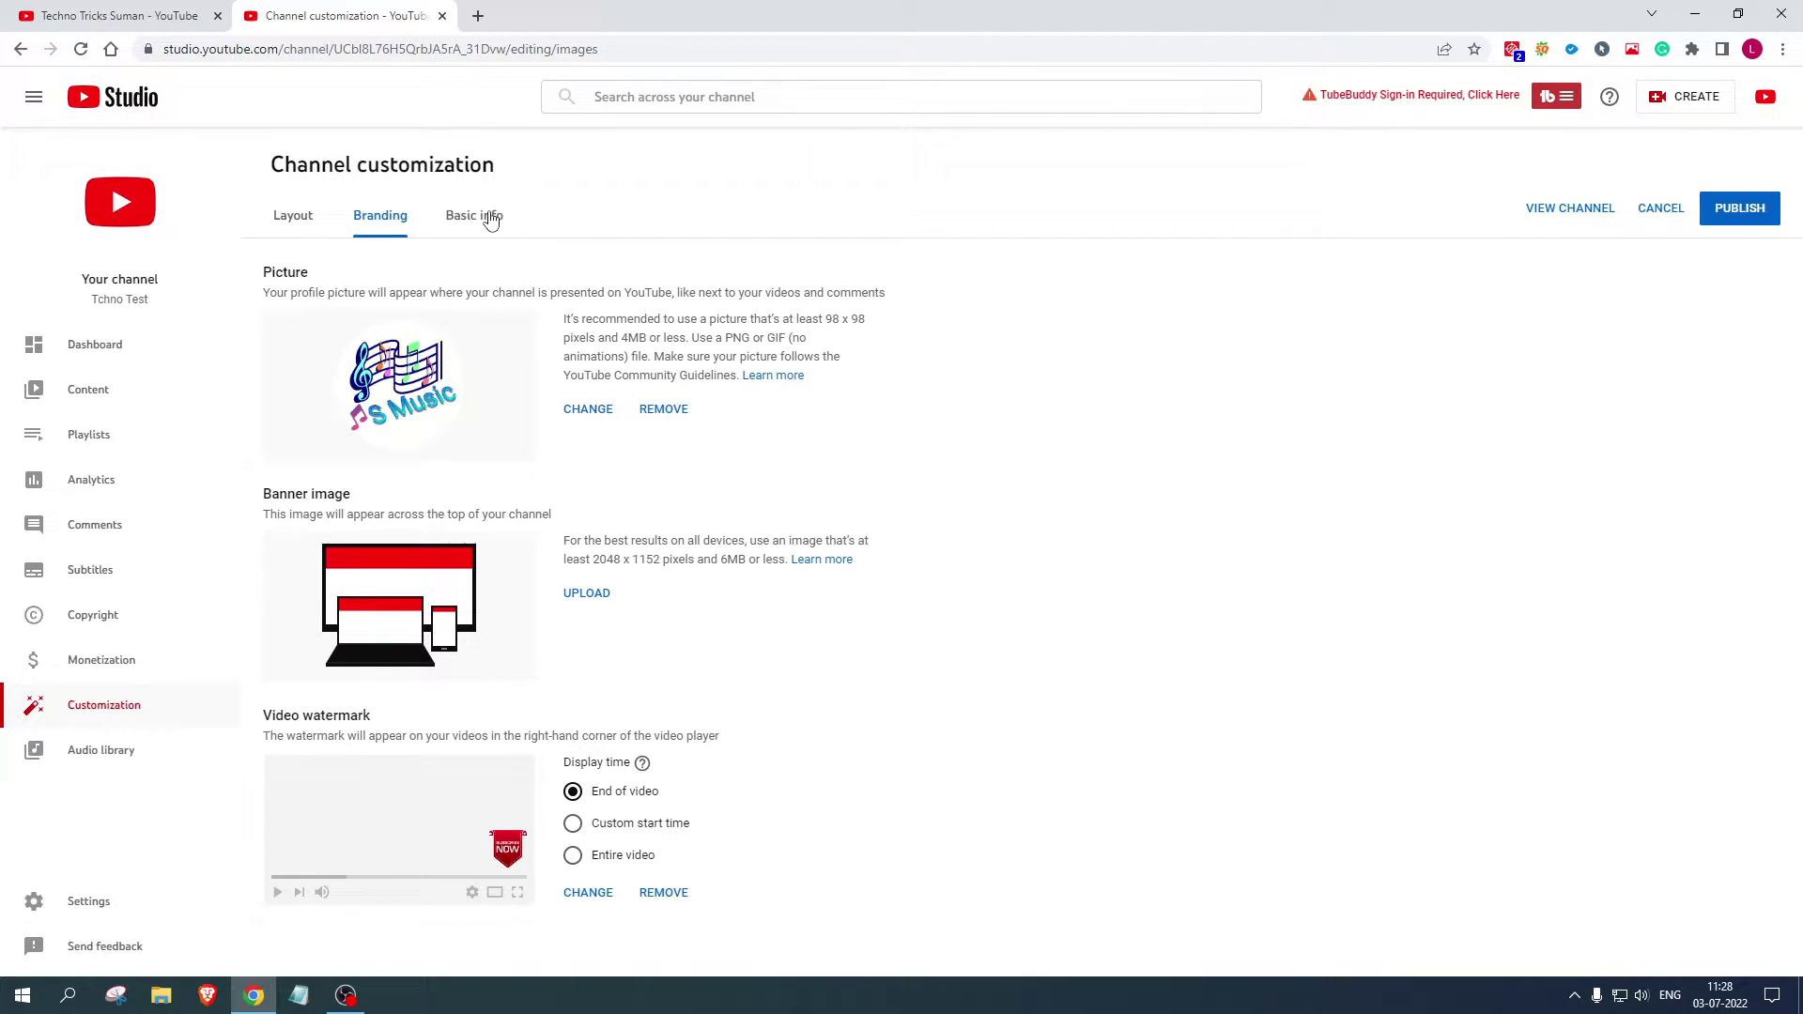
pyautogui.click(1754, 212)
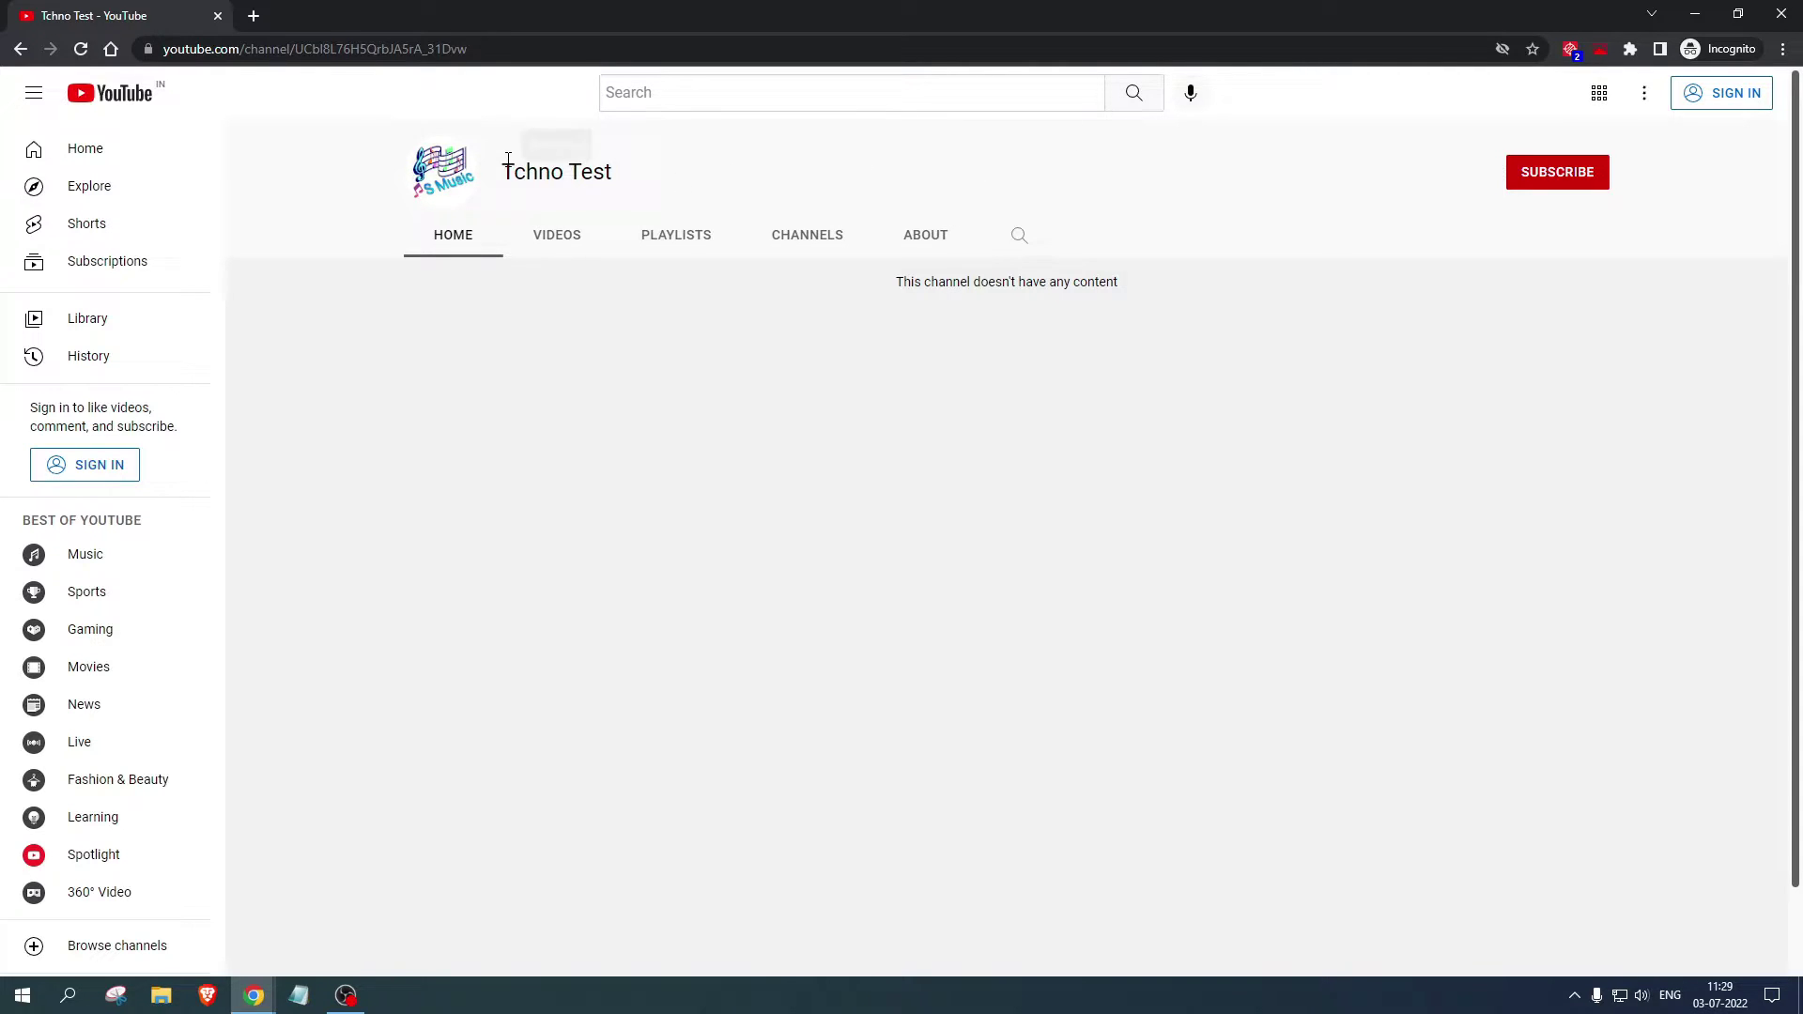
# - Check the channel name and the About page on the public Tchno Test channel in the incognito window
pyautogui.moveTo(501, 169); pyautogui.dragTo(719, 196)
pyautogui.click(735, 167)
pyautogui.tripleClick(520, 181)
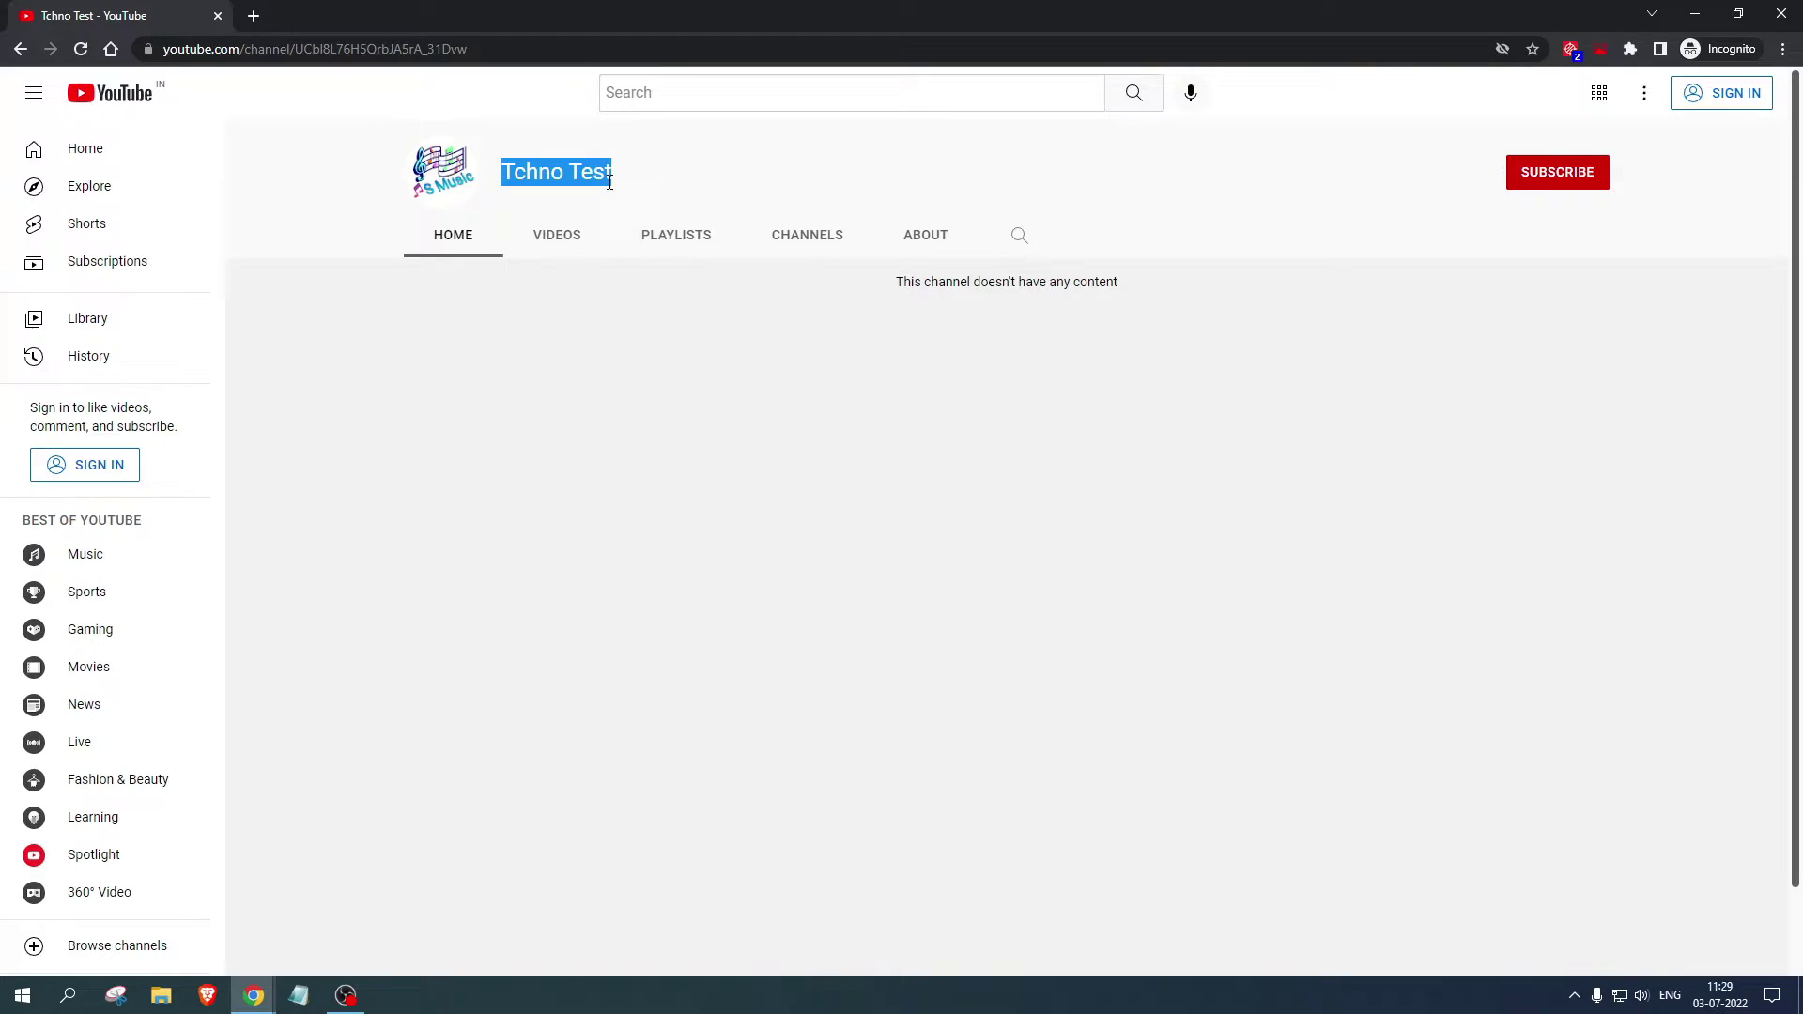
pyautogui.click(925, 234)
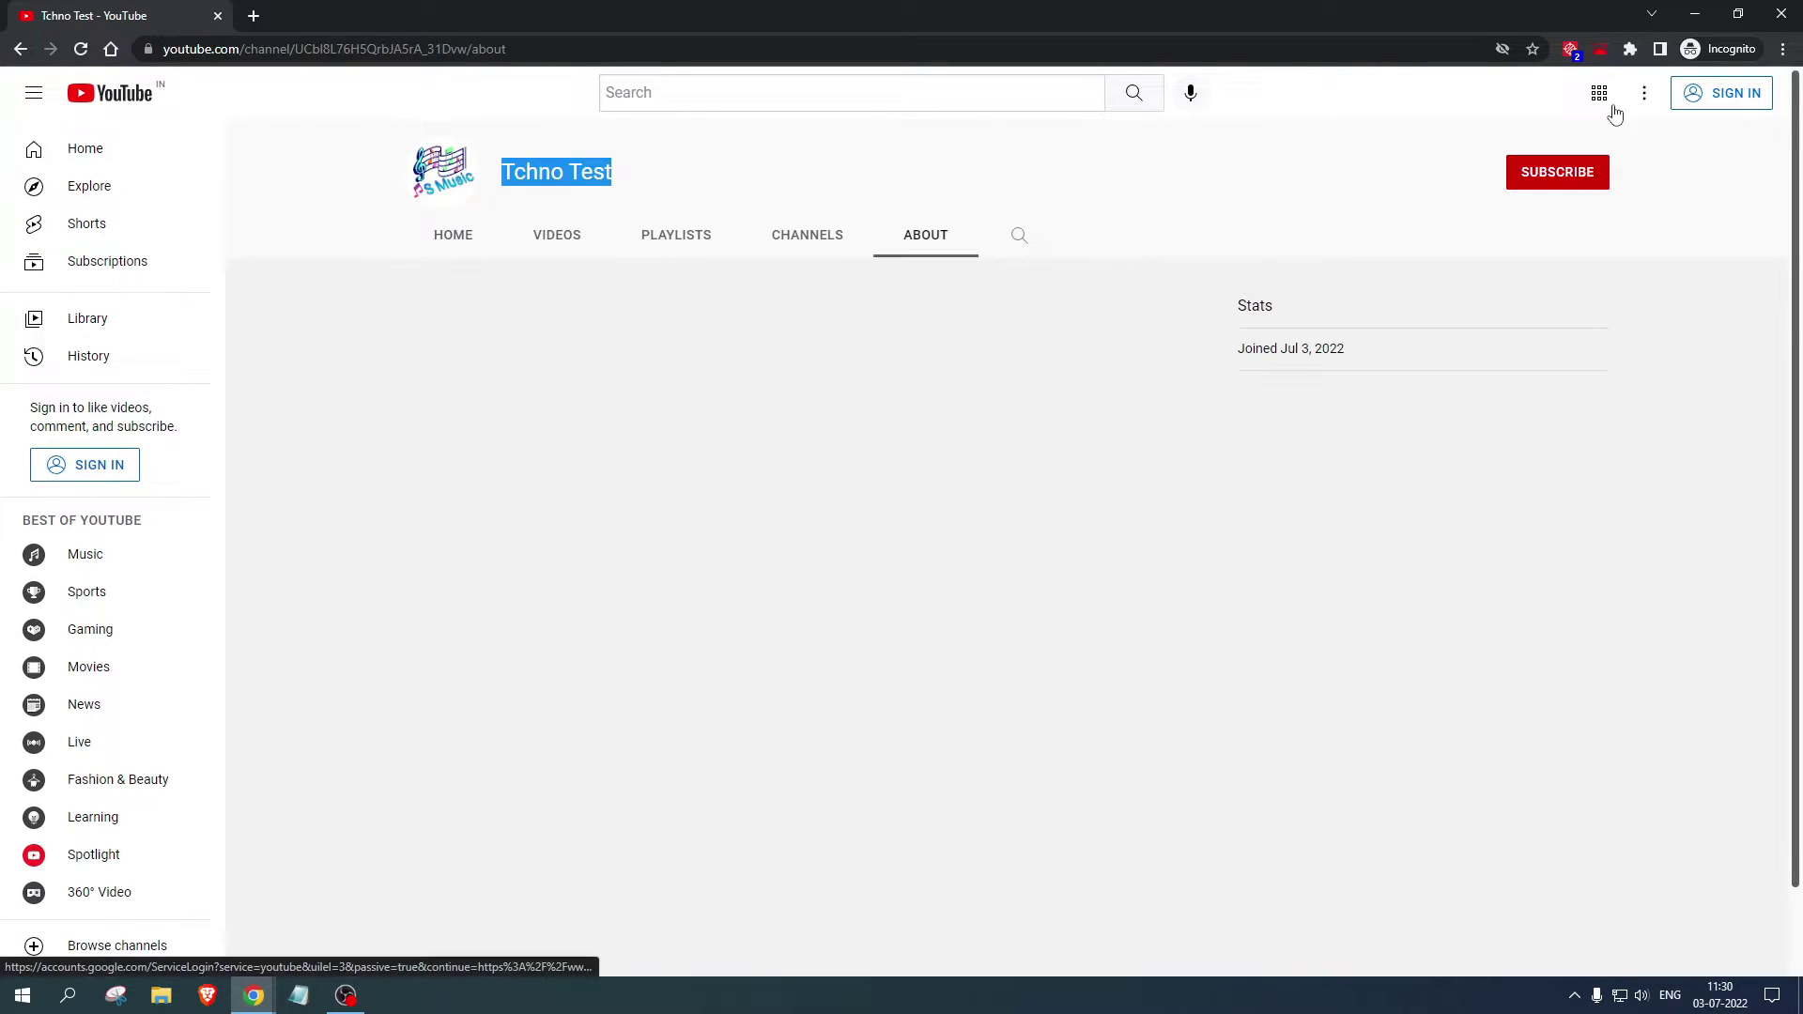
pyautogui.click(1695, 14)
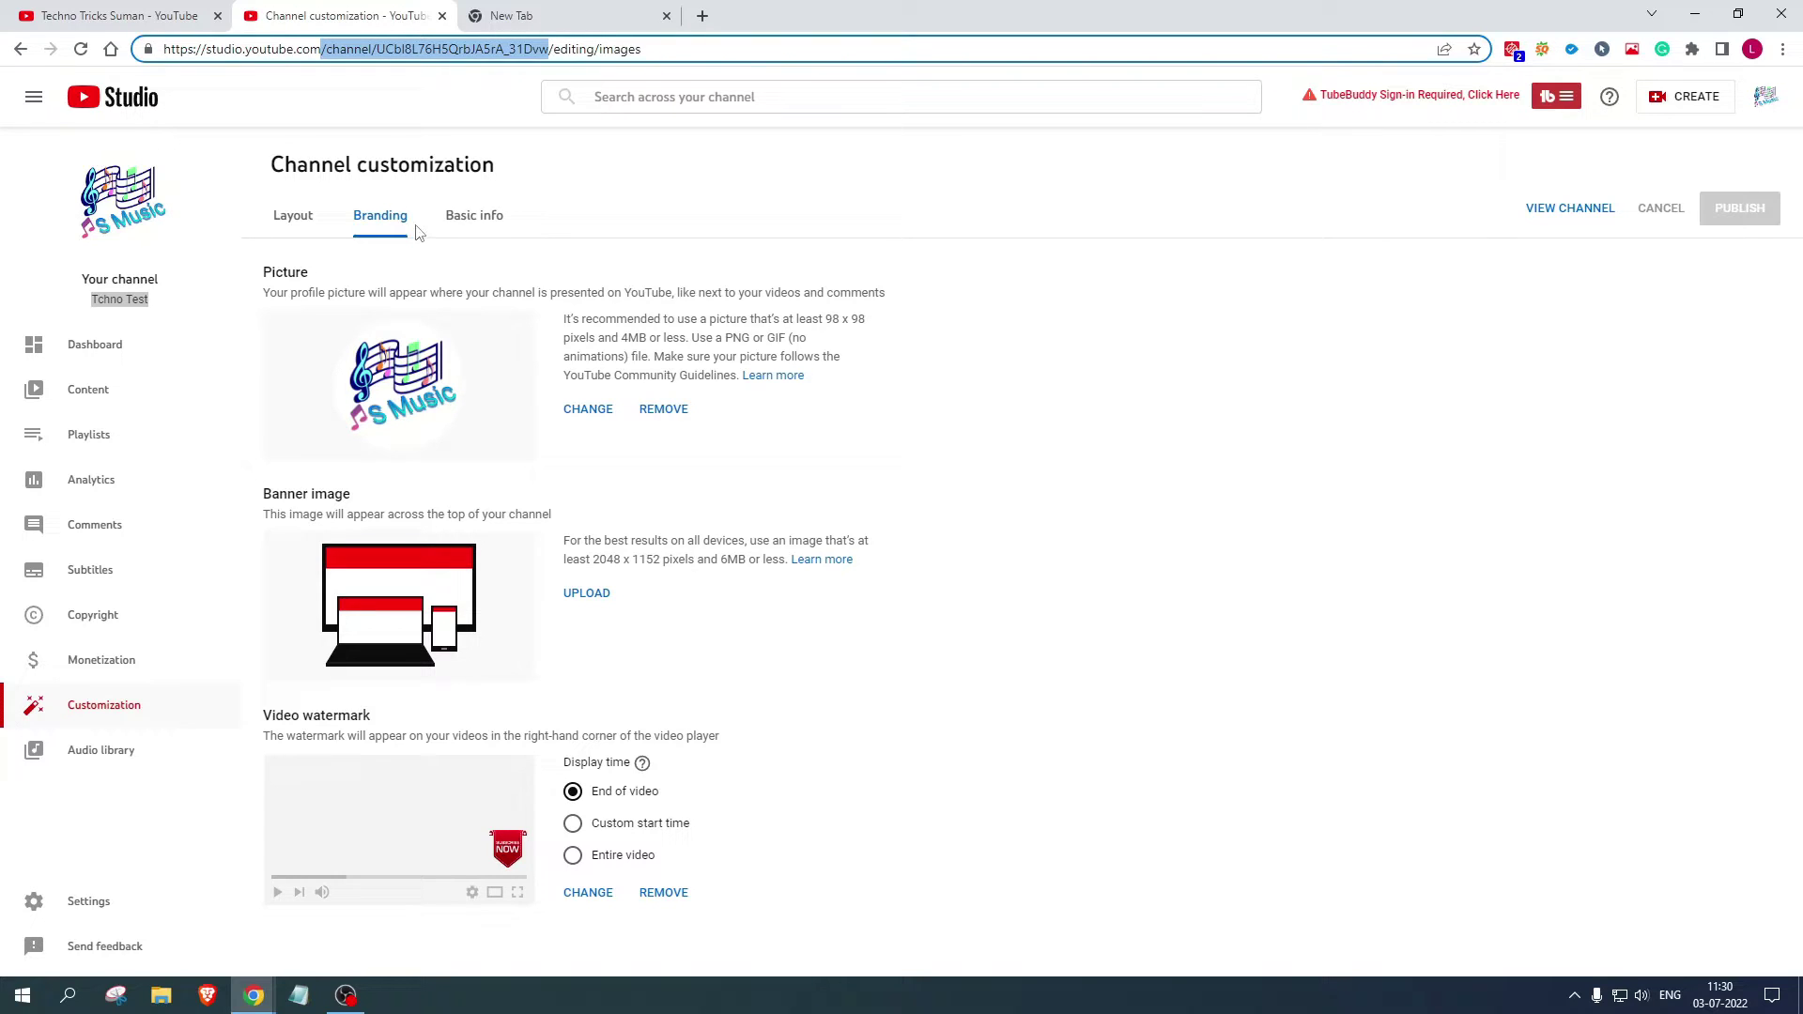
# - Copy the first three lines of the Techno Tricks Suman description into the Tchno Test channel description
pyautogui.click(471, 221)
pyautogui.click(390, 448)
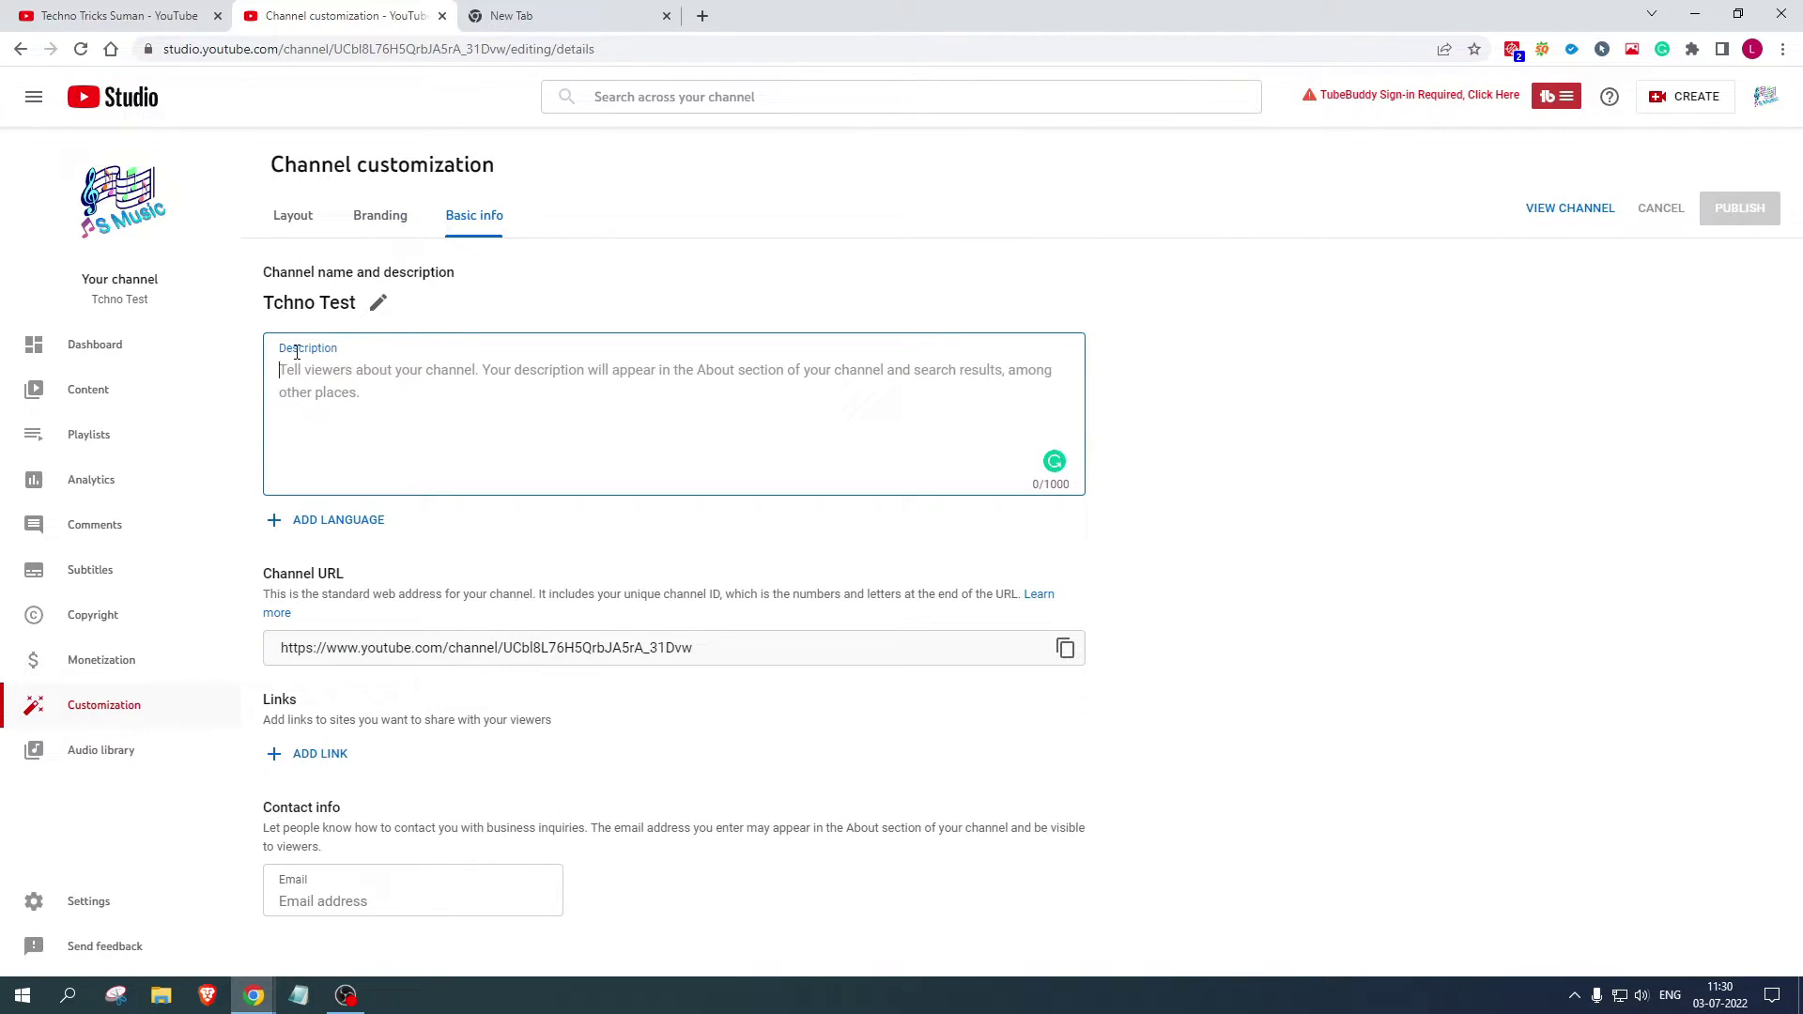
pyautogui.click(103, 15)
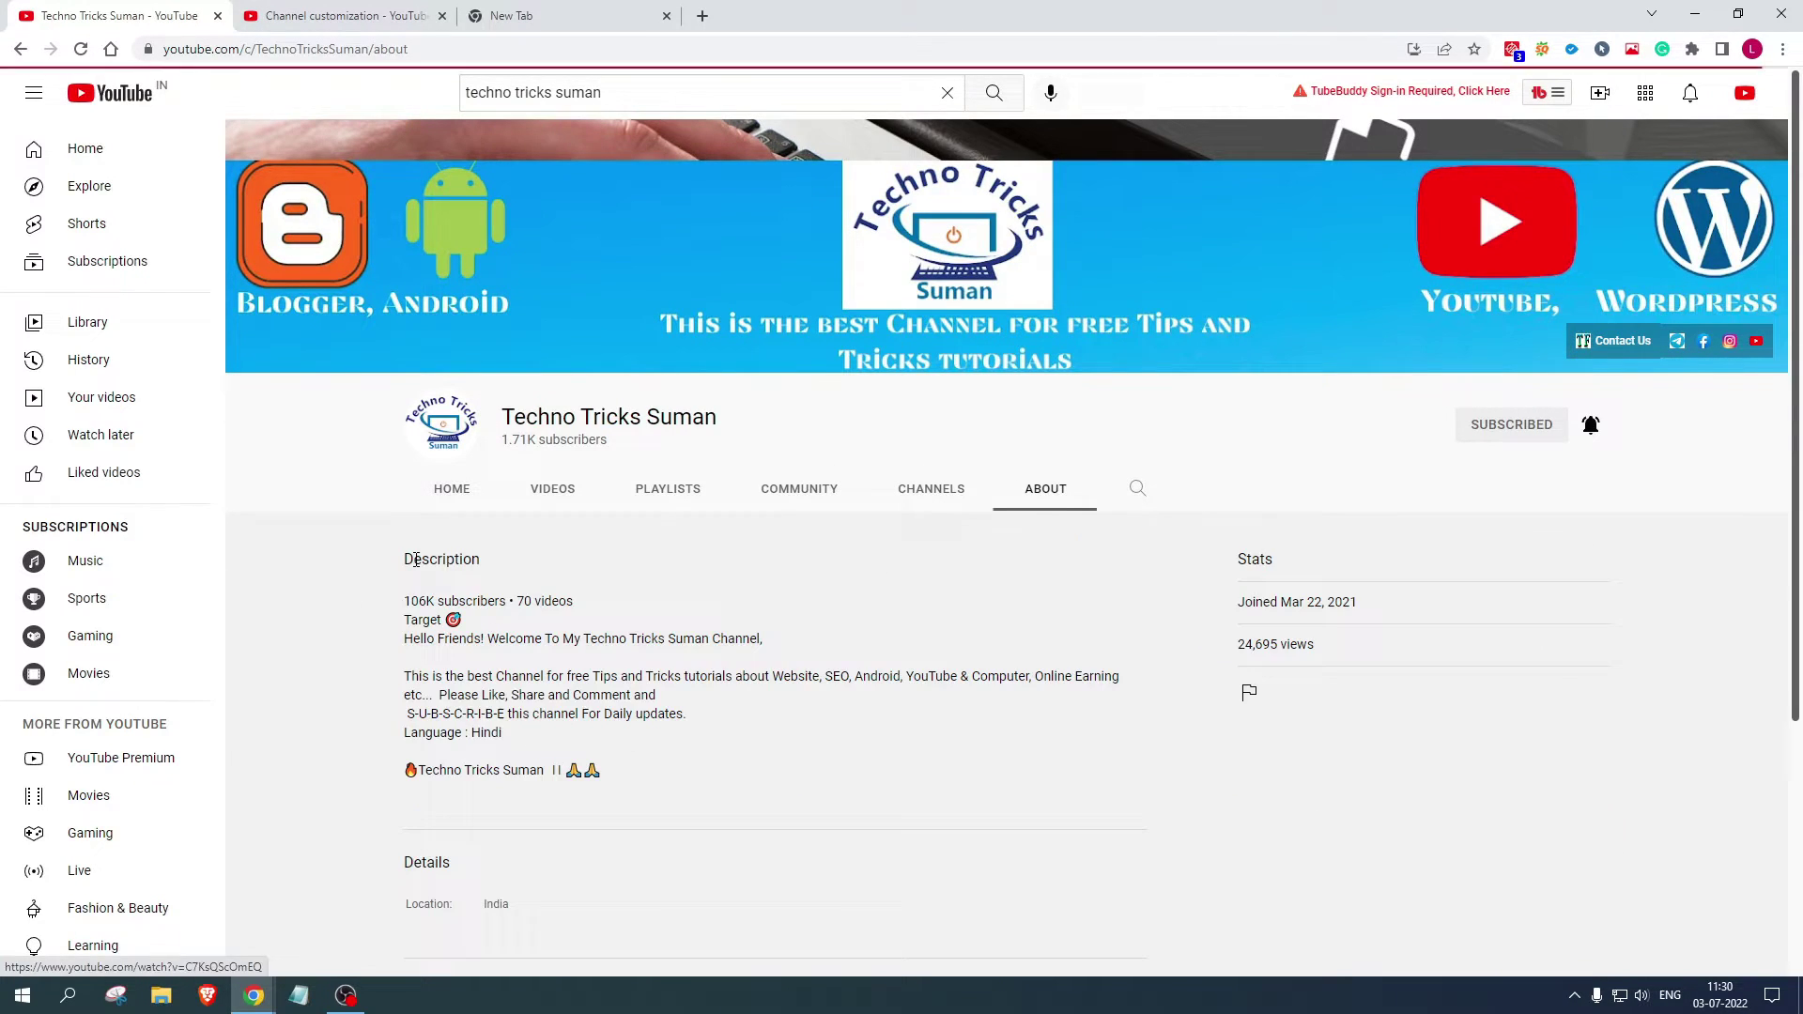
pyautogui.moveTo(402, 611); pyautogui.dragTo(766, 639)
pyautogui.hotkey('ctrl', 'c')
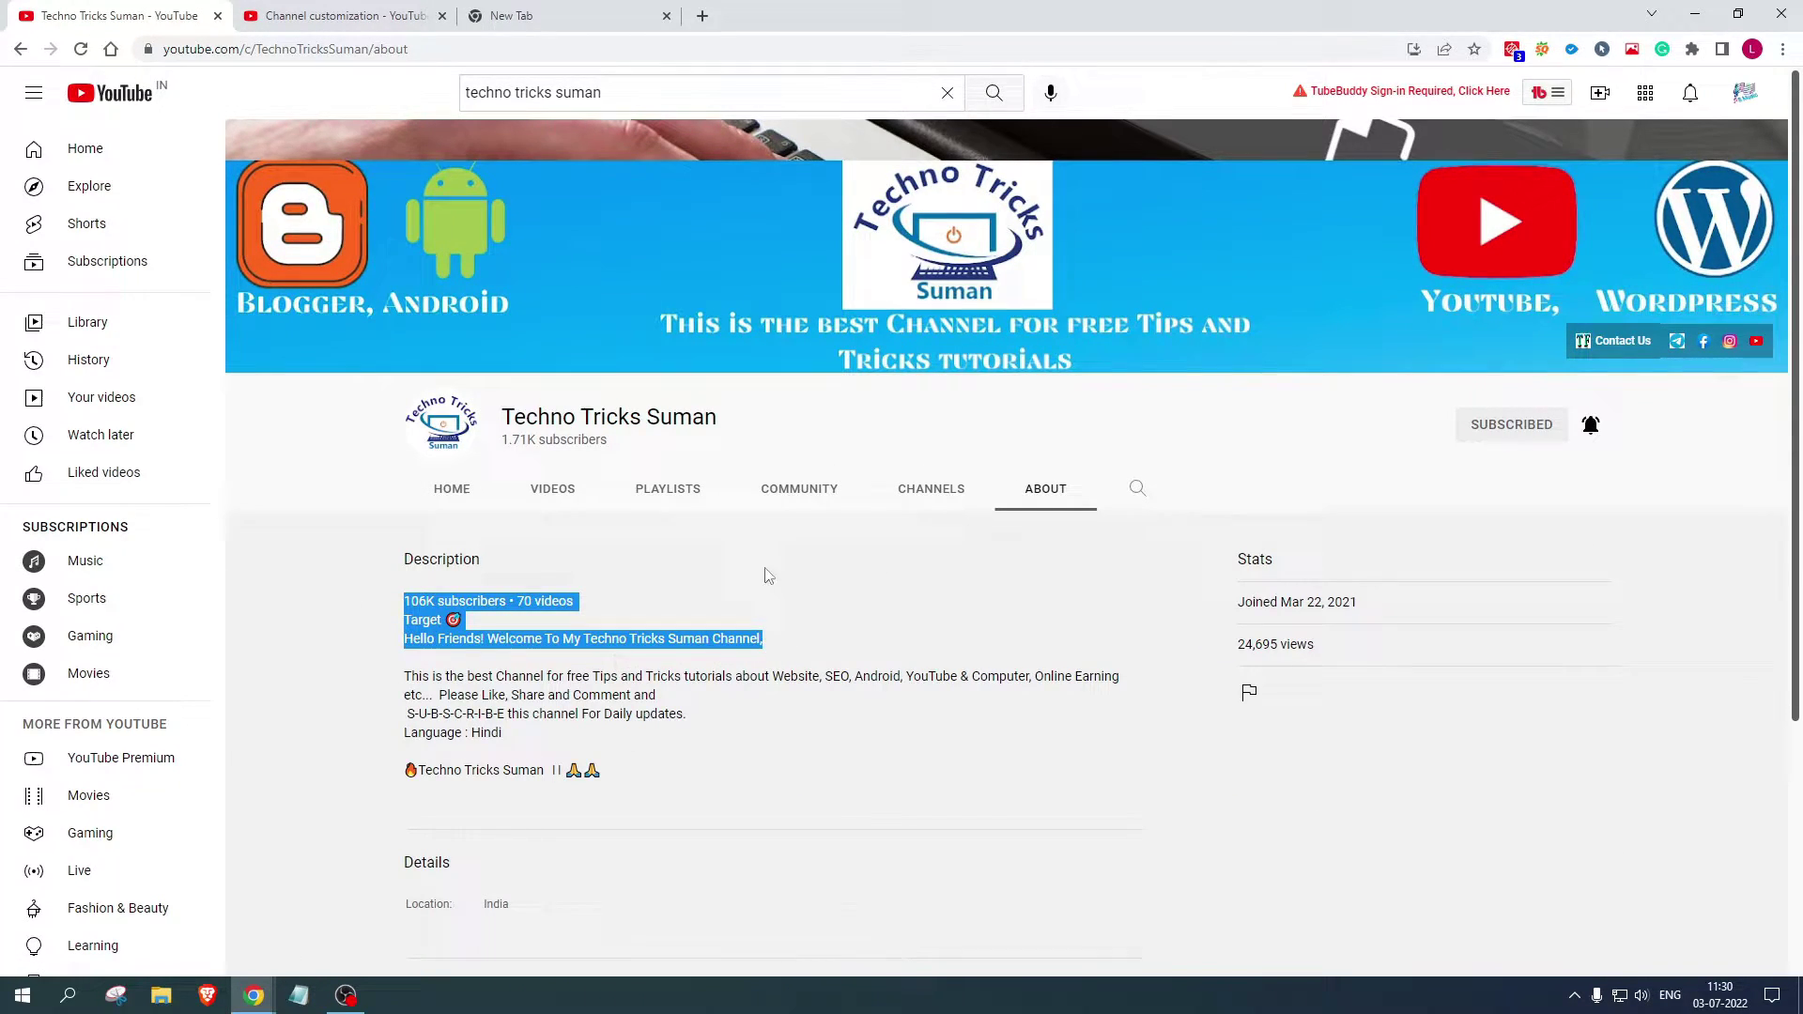
pyautogui.hotkey('ctrl', 'Tab')
pyautogui.hotkey('ctrl', 'v')
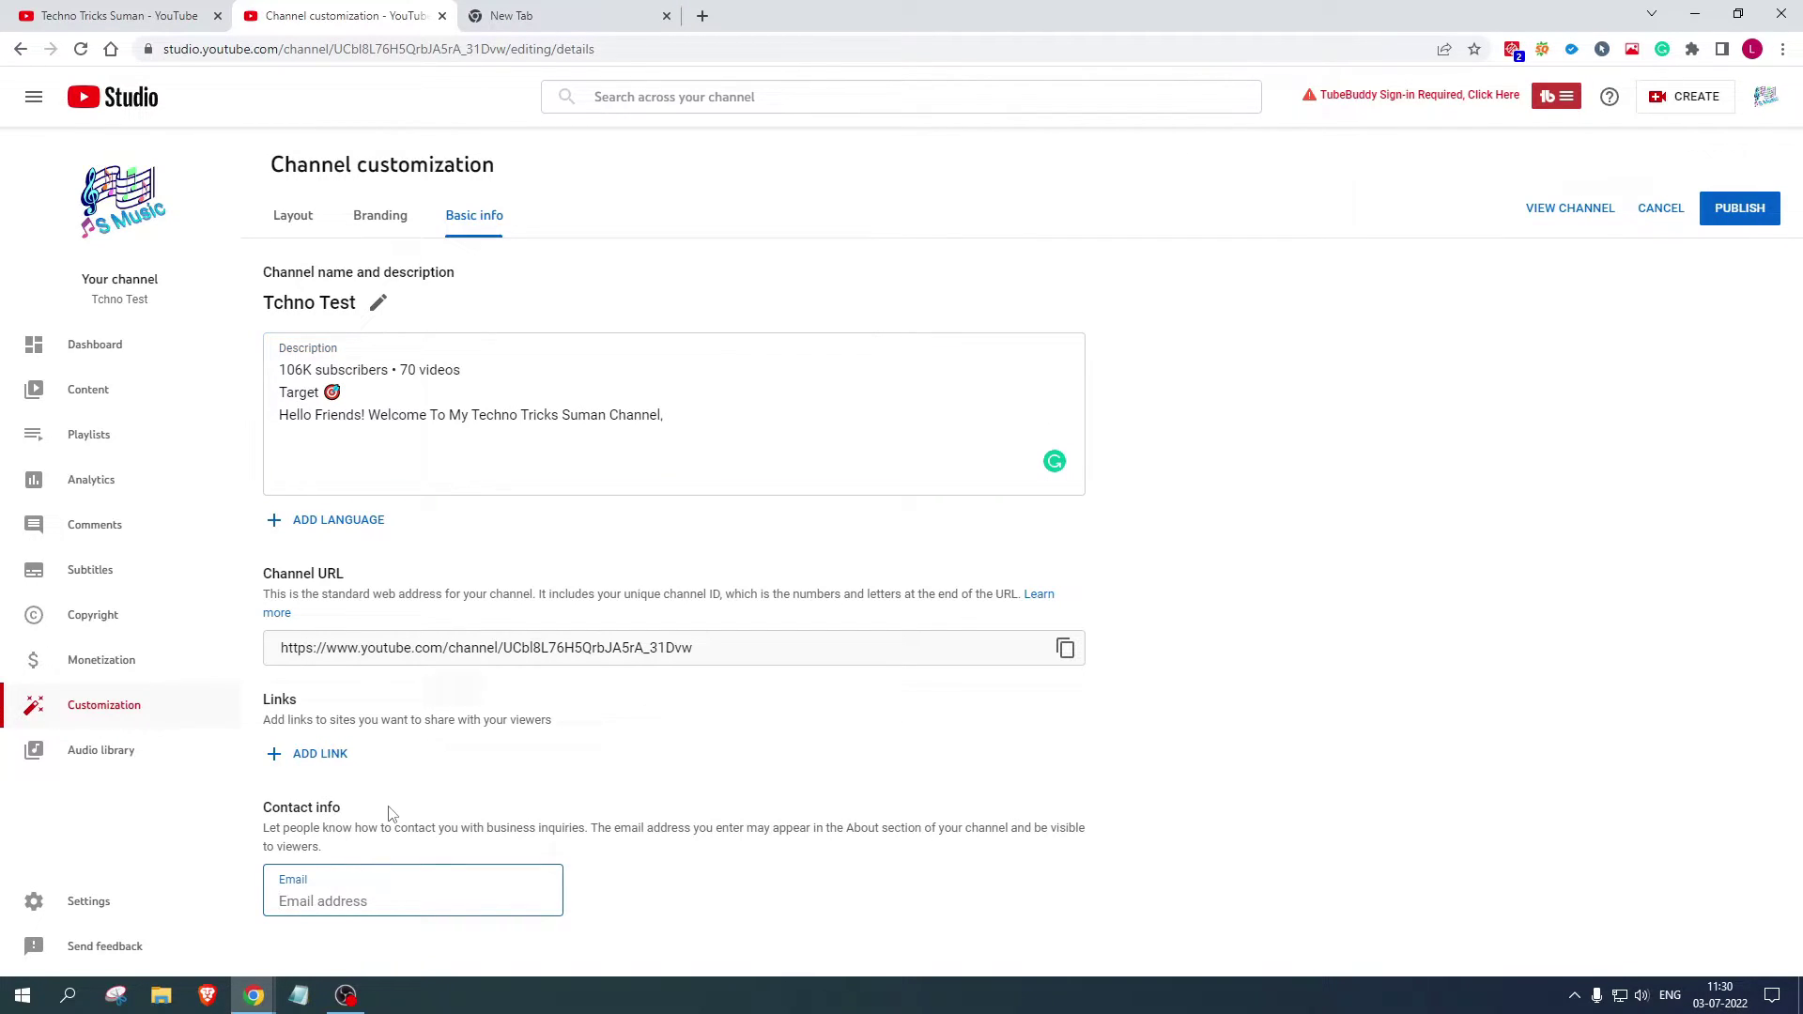
pyautogui.click(313, 753)
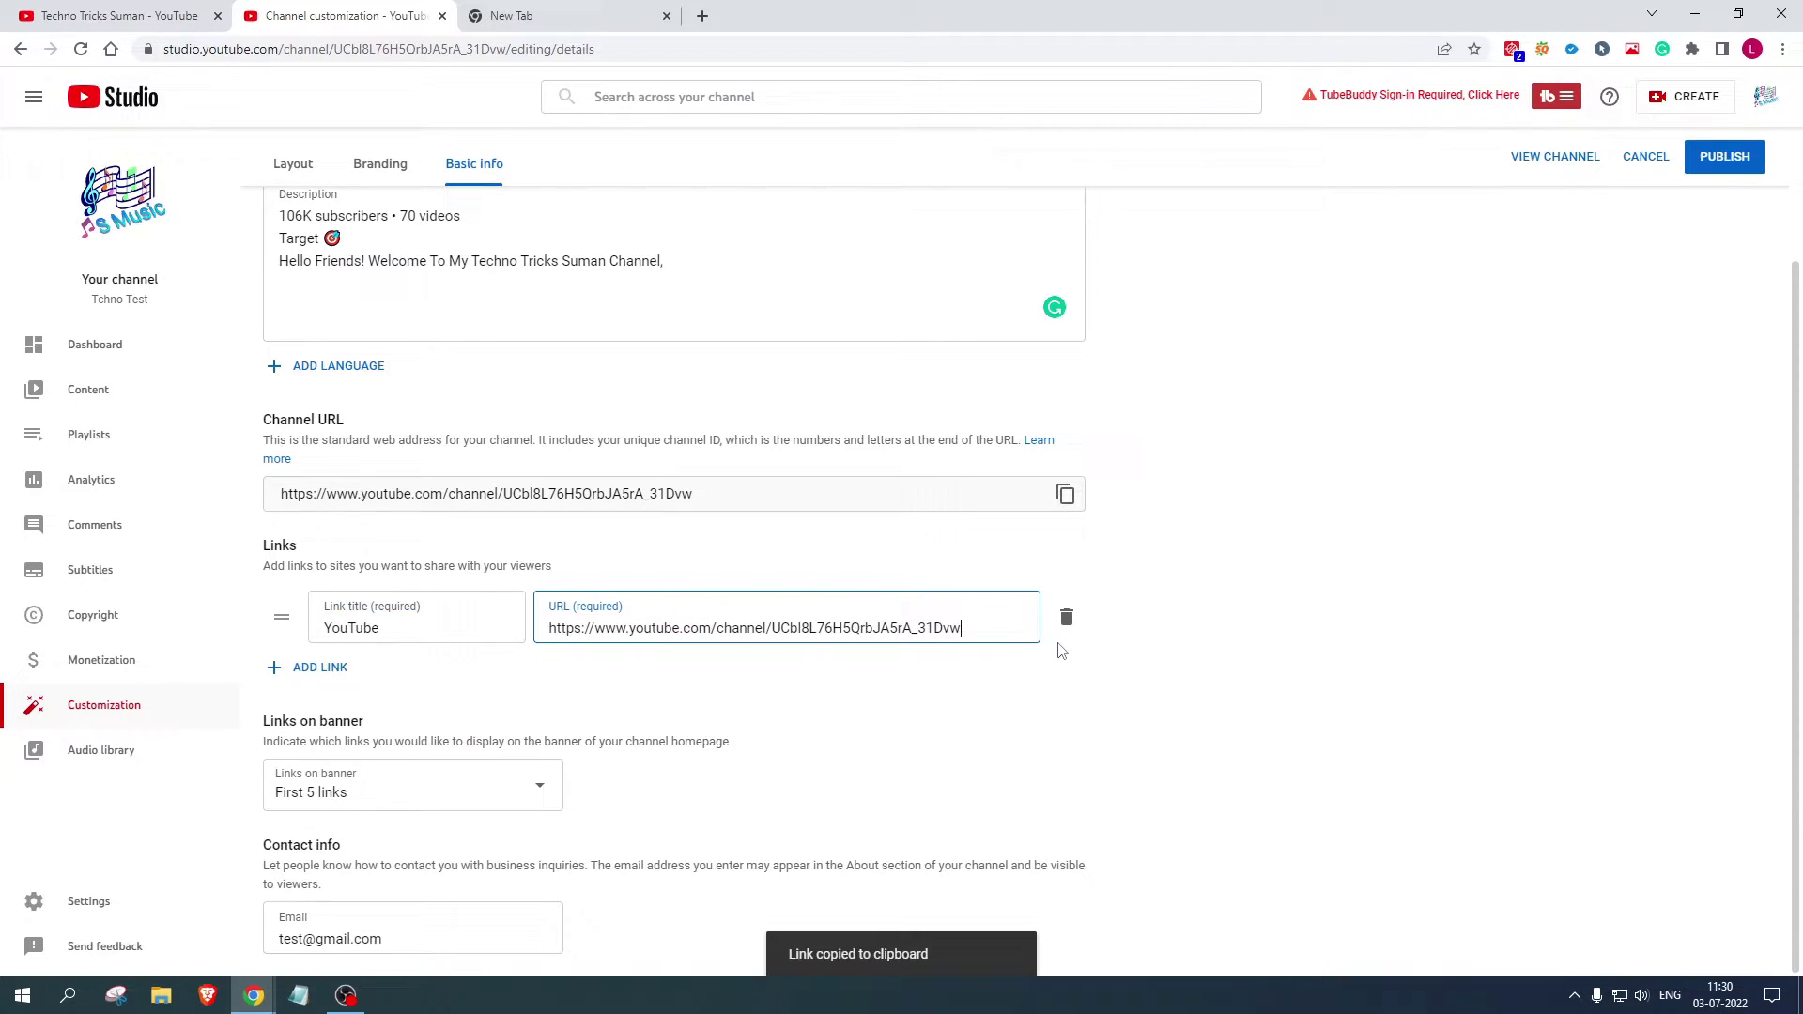
pyautogui.click(153, 23)
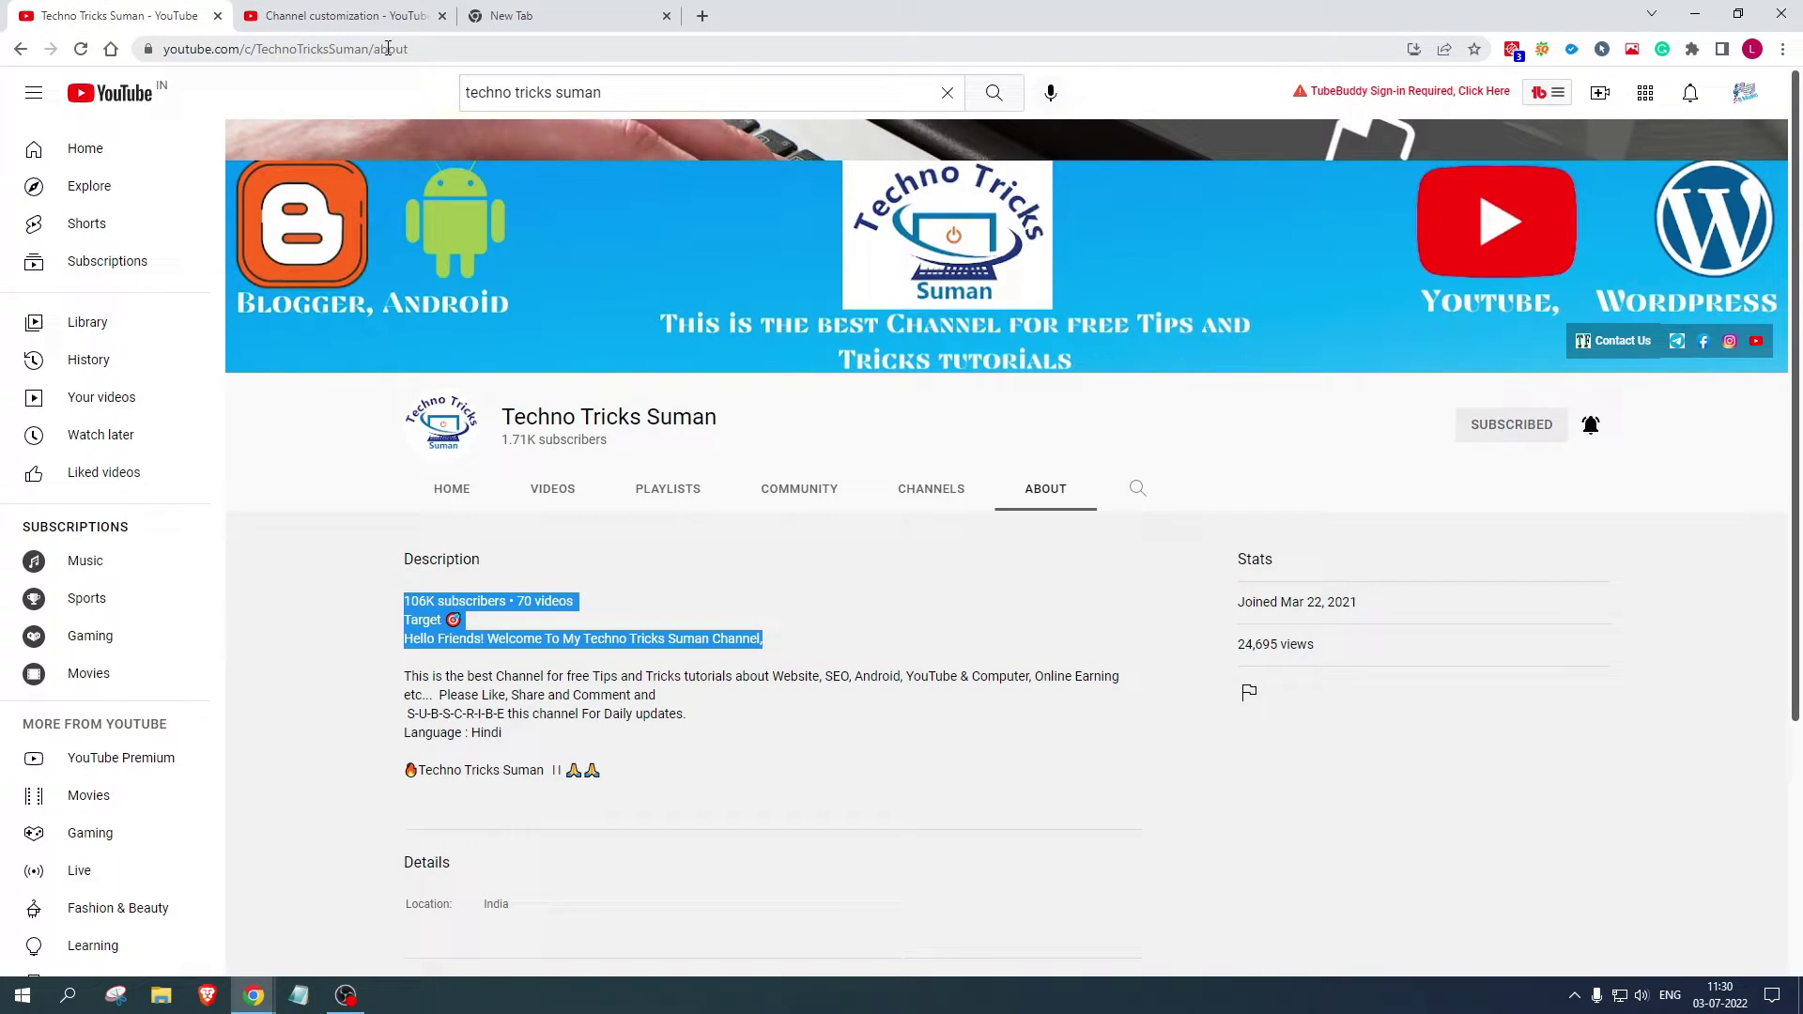
pyautogui.click(329, 49)
pyautogui.click(338, 16)
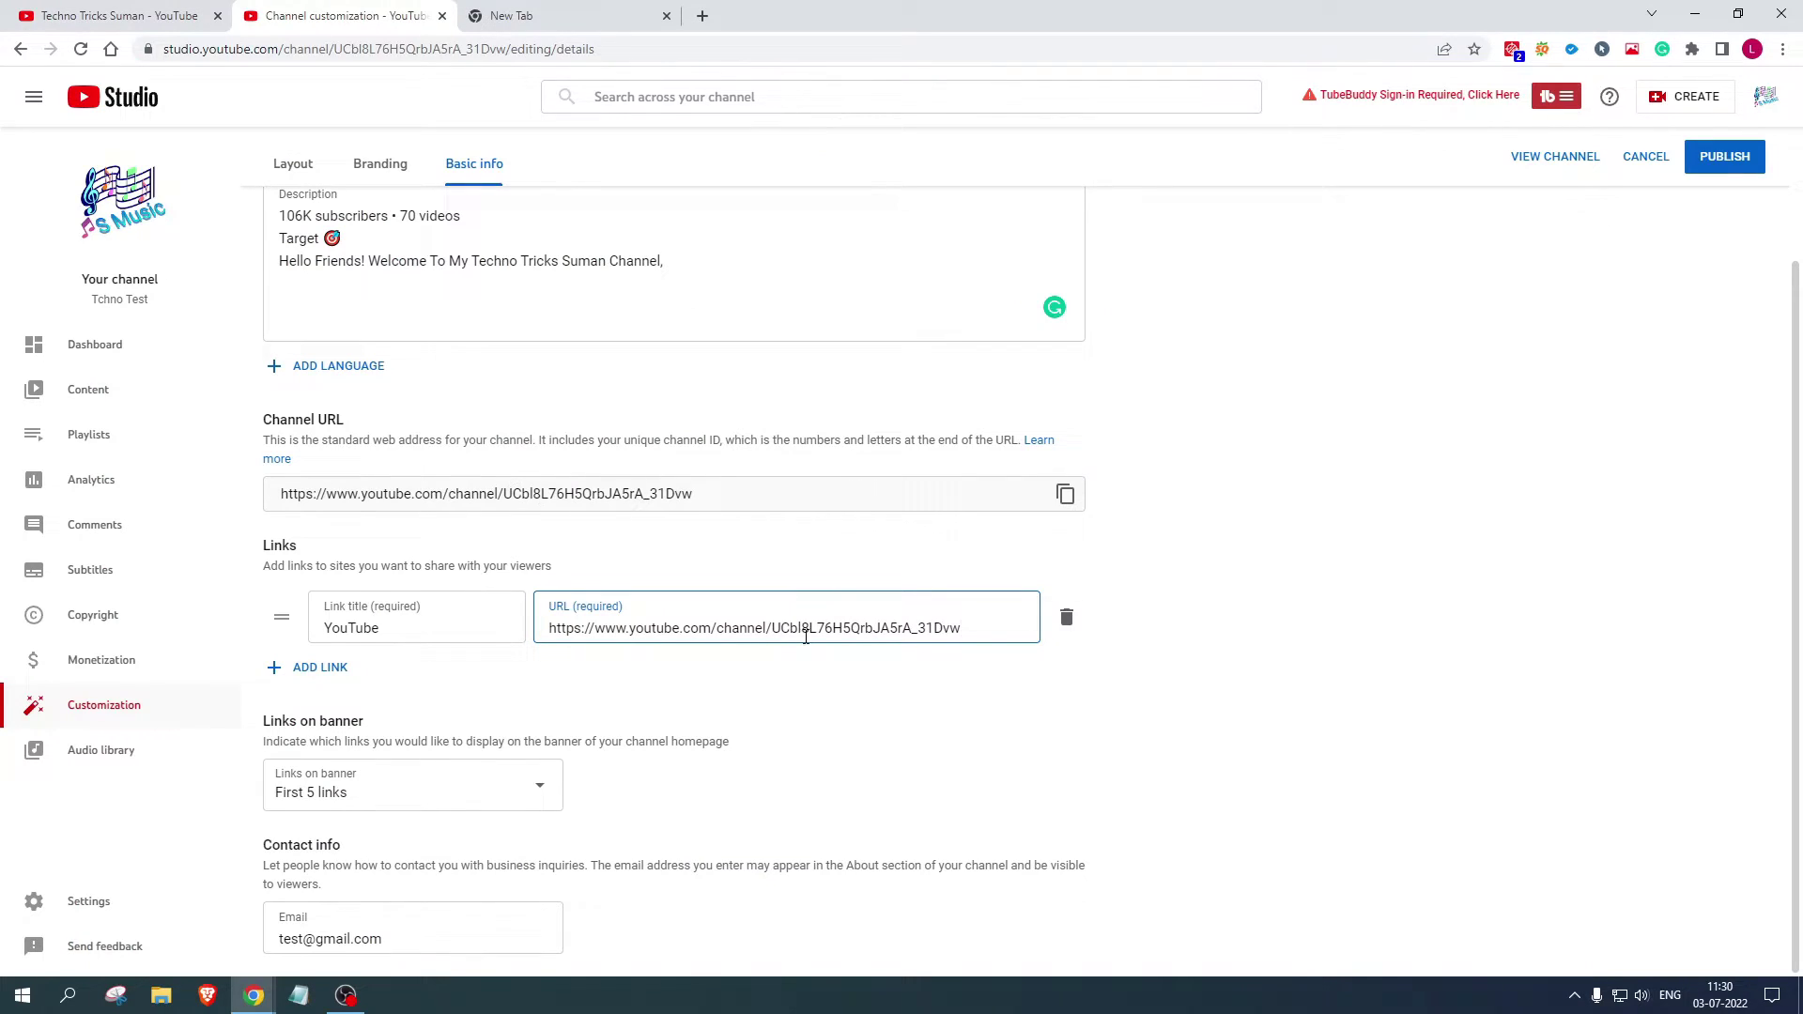
pyautogui.hotkey('ctrl', 'a')
pyautogui.hotkey('ctrl', 'v')
pyautogui.click(1190, 634)
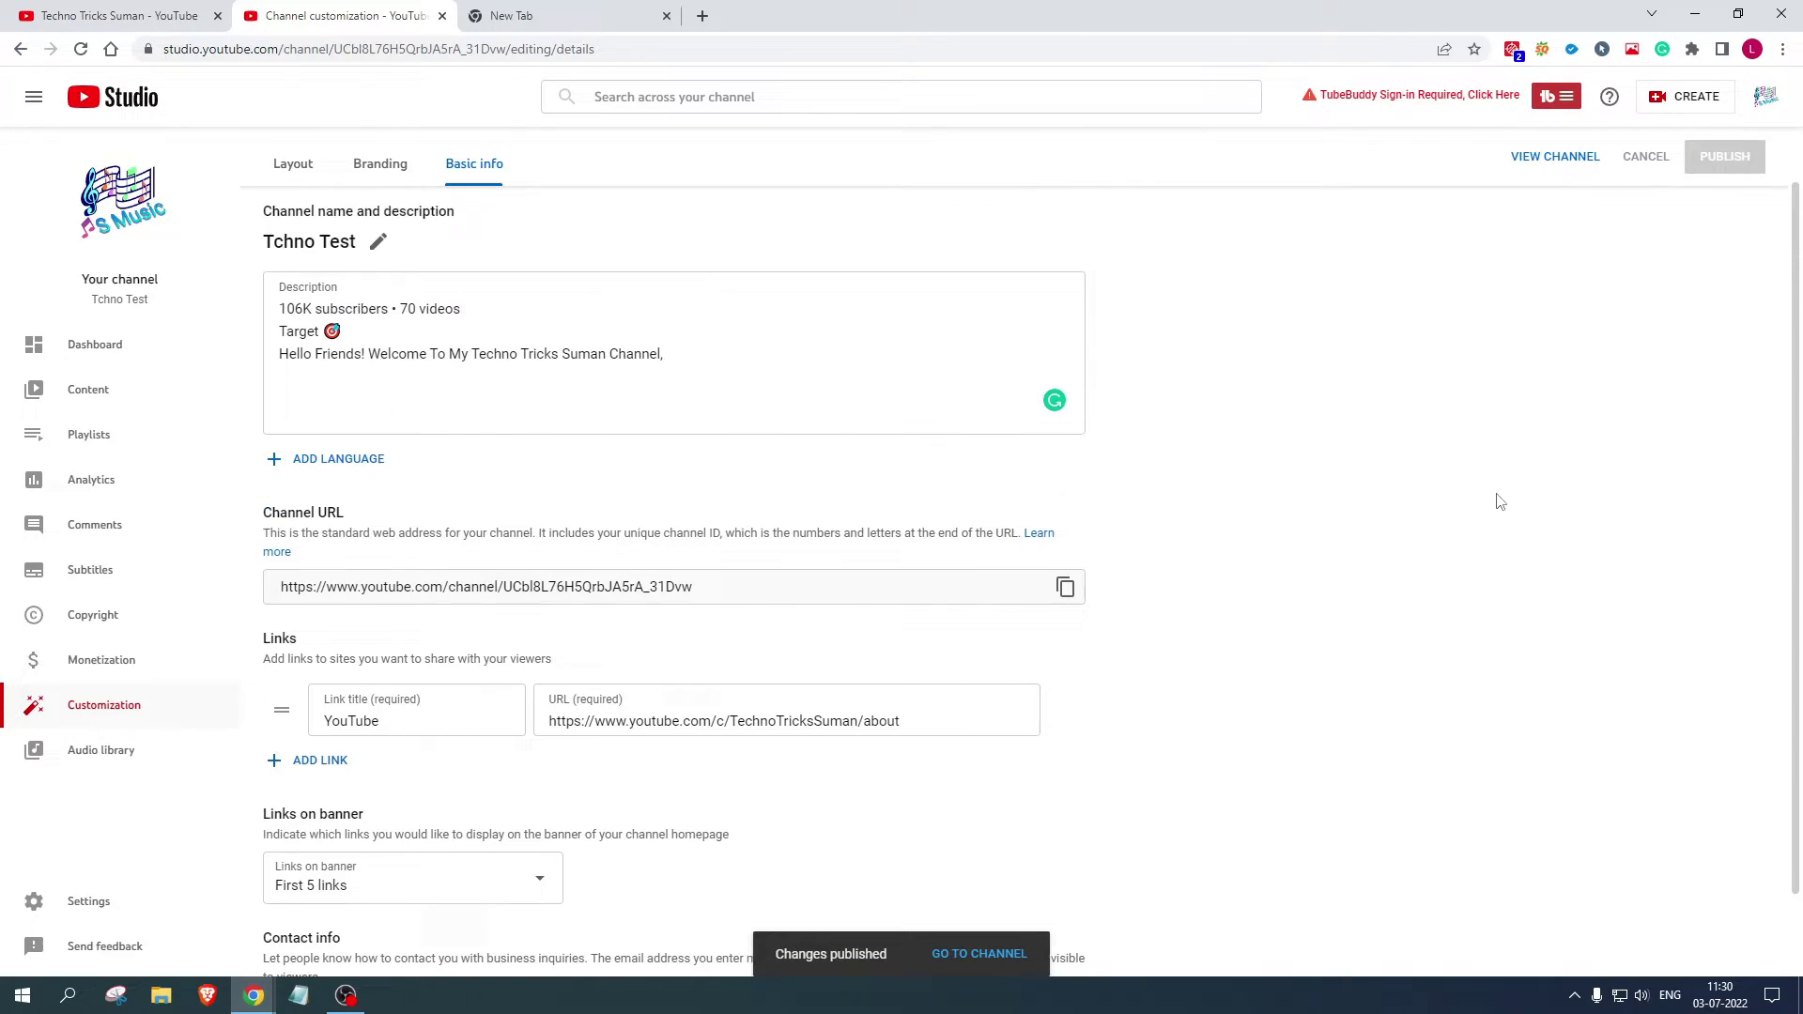
# - Reload the public Tchno Test About page in the incognito window and examine its description, stats and links
pyautogui.scroll(1, 1500, 501)
pyautogui.click(252, 998)
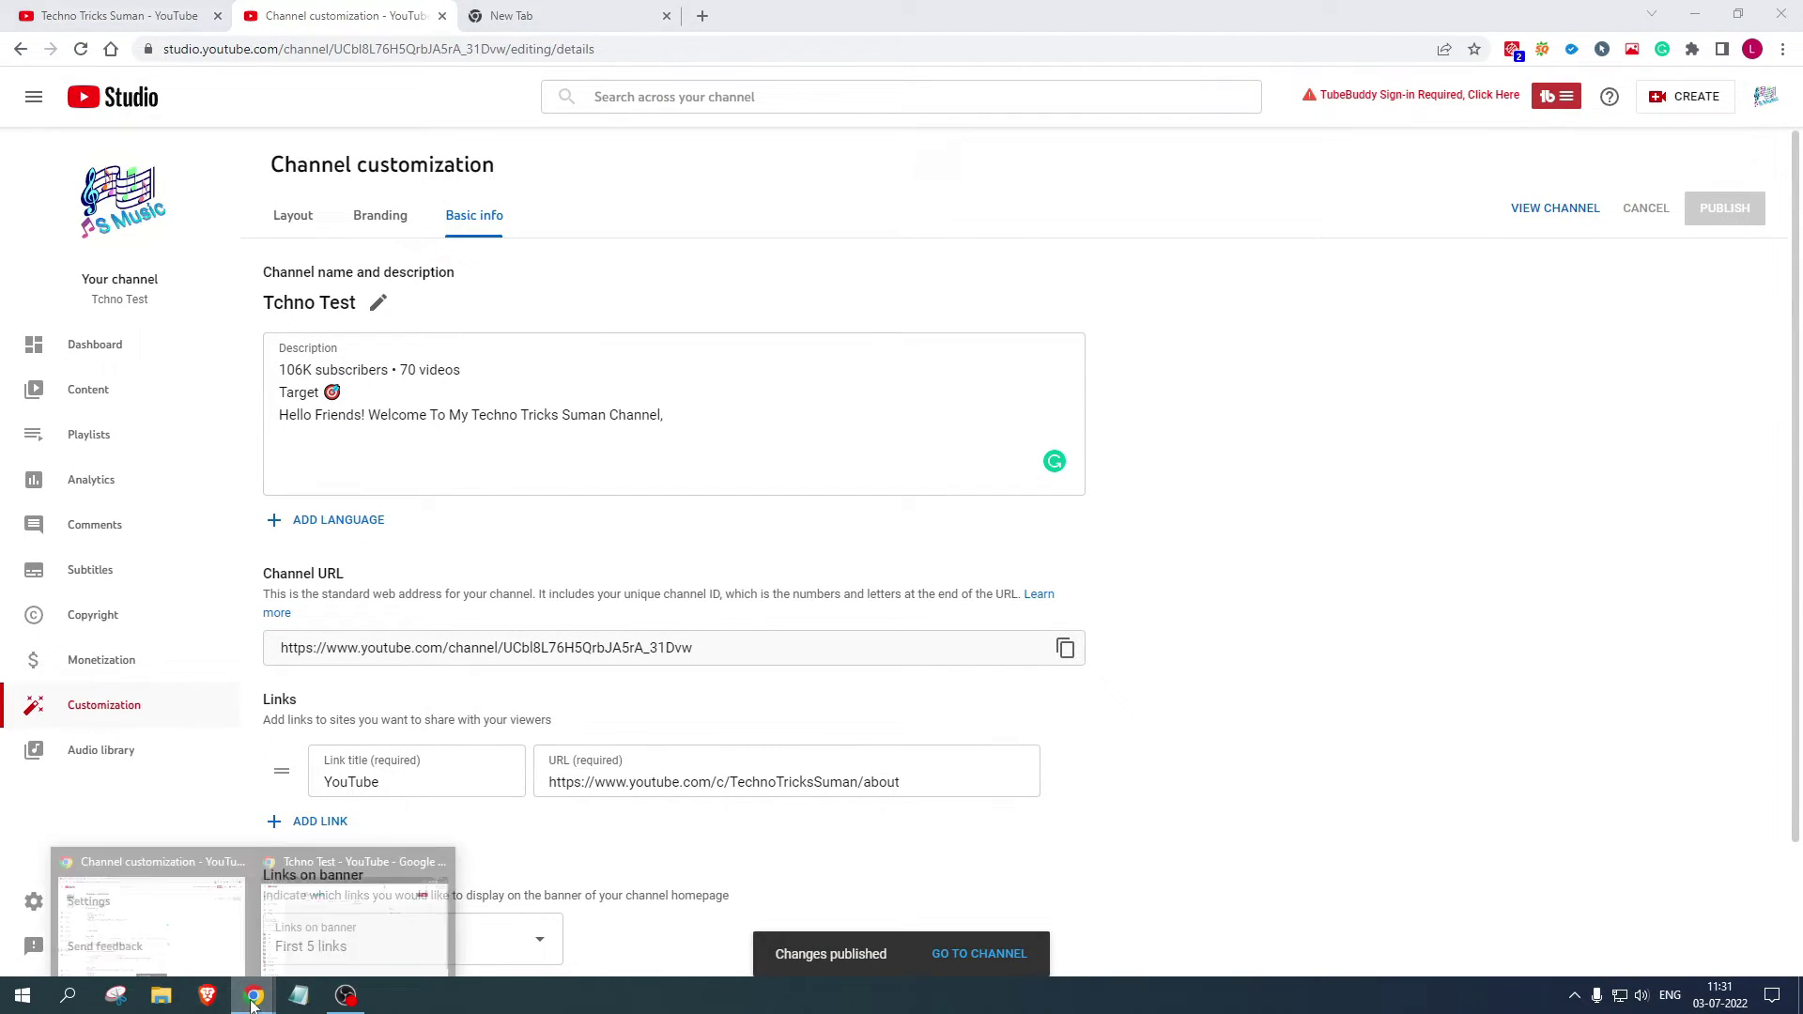
pyautogui.click(343, 929)
pyautogui.click(79, 49)
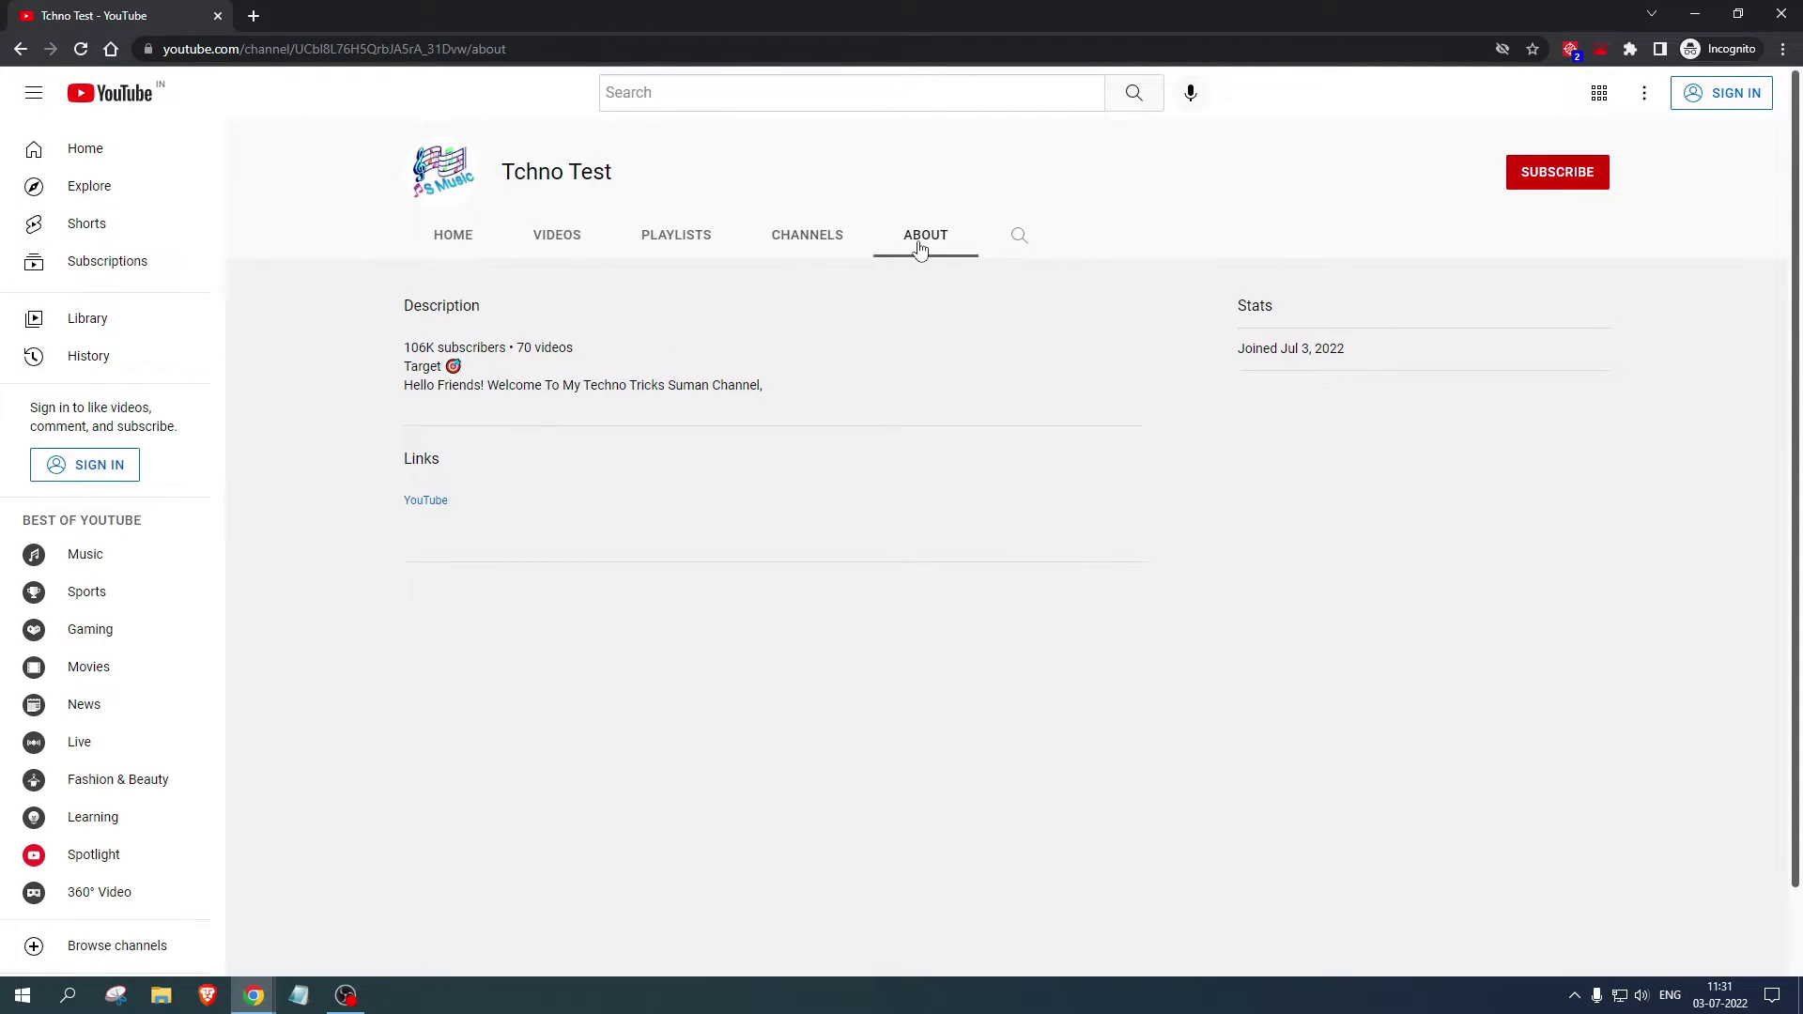
pyautogui.moveTo(1396, 350); pyautogui.dragTo(1436, 354)
pyautogui.click(1334, 351)
pyautogui.moveTo(1361, 354); pyautogui.dragTo(1236, 290)
pyautogui.click(413, 349)
pyautogui.moveTo(403, 347); pyautogui.dragTo(354, 350)
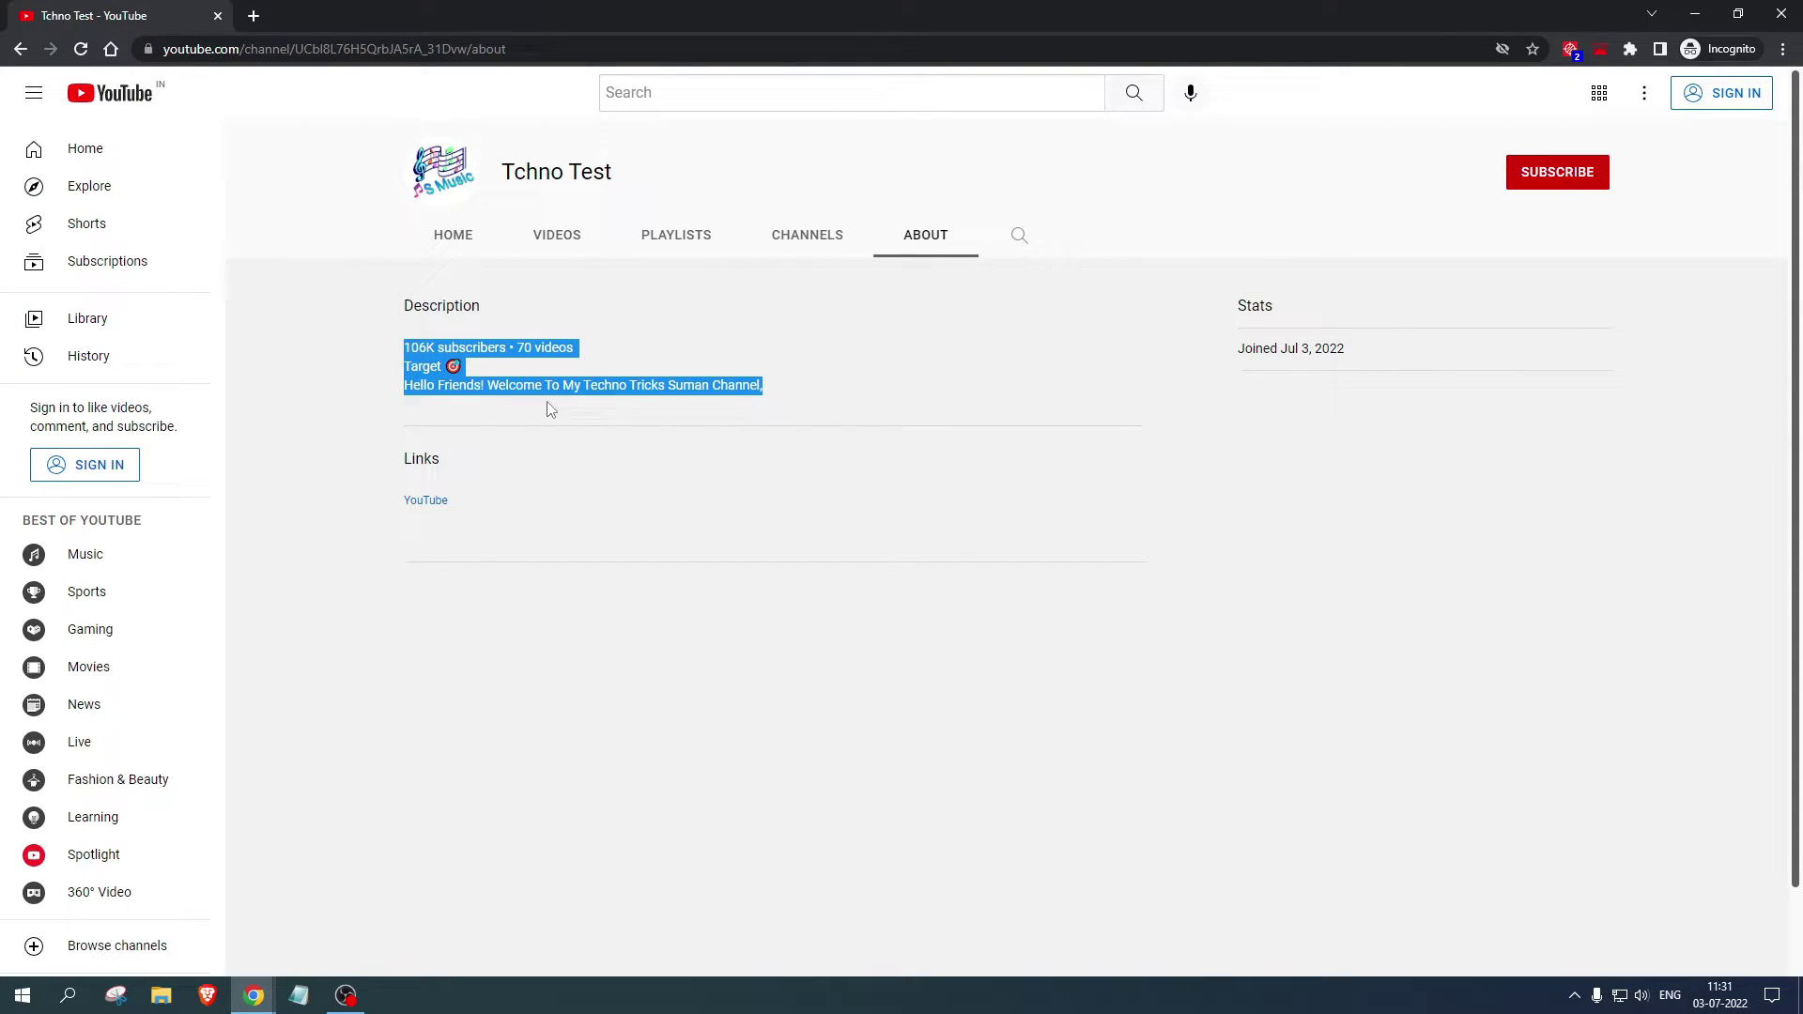
pyautogui.doubleClick(417, 460)
# - Follow the channel's YouTube link and look over the Techno Tricks Suman page it opens
pyautogui.click(427, 500)
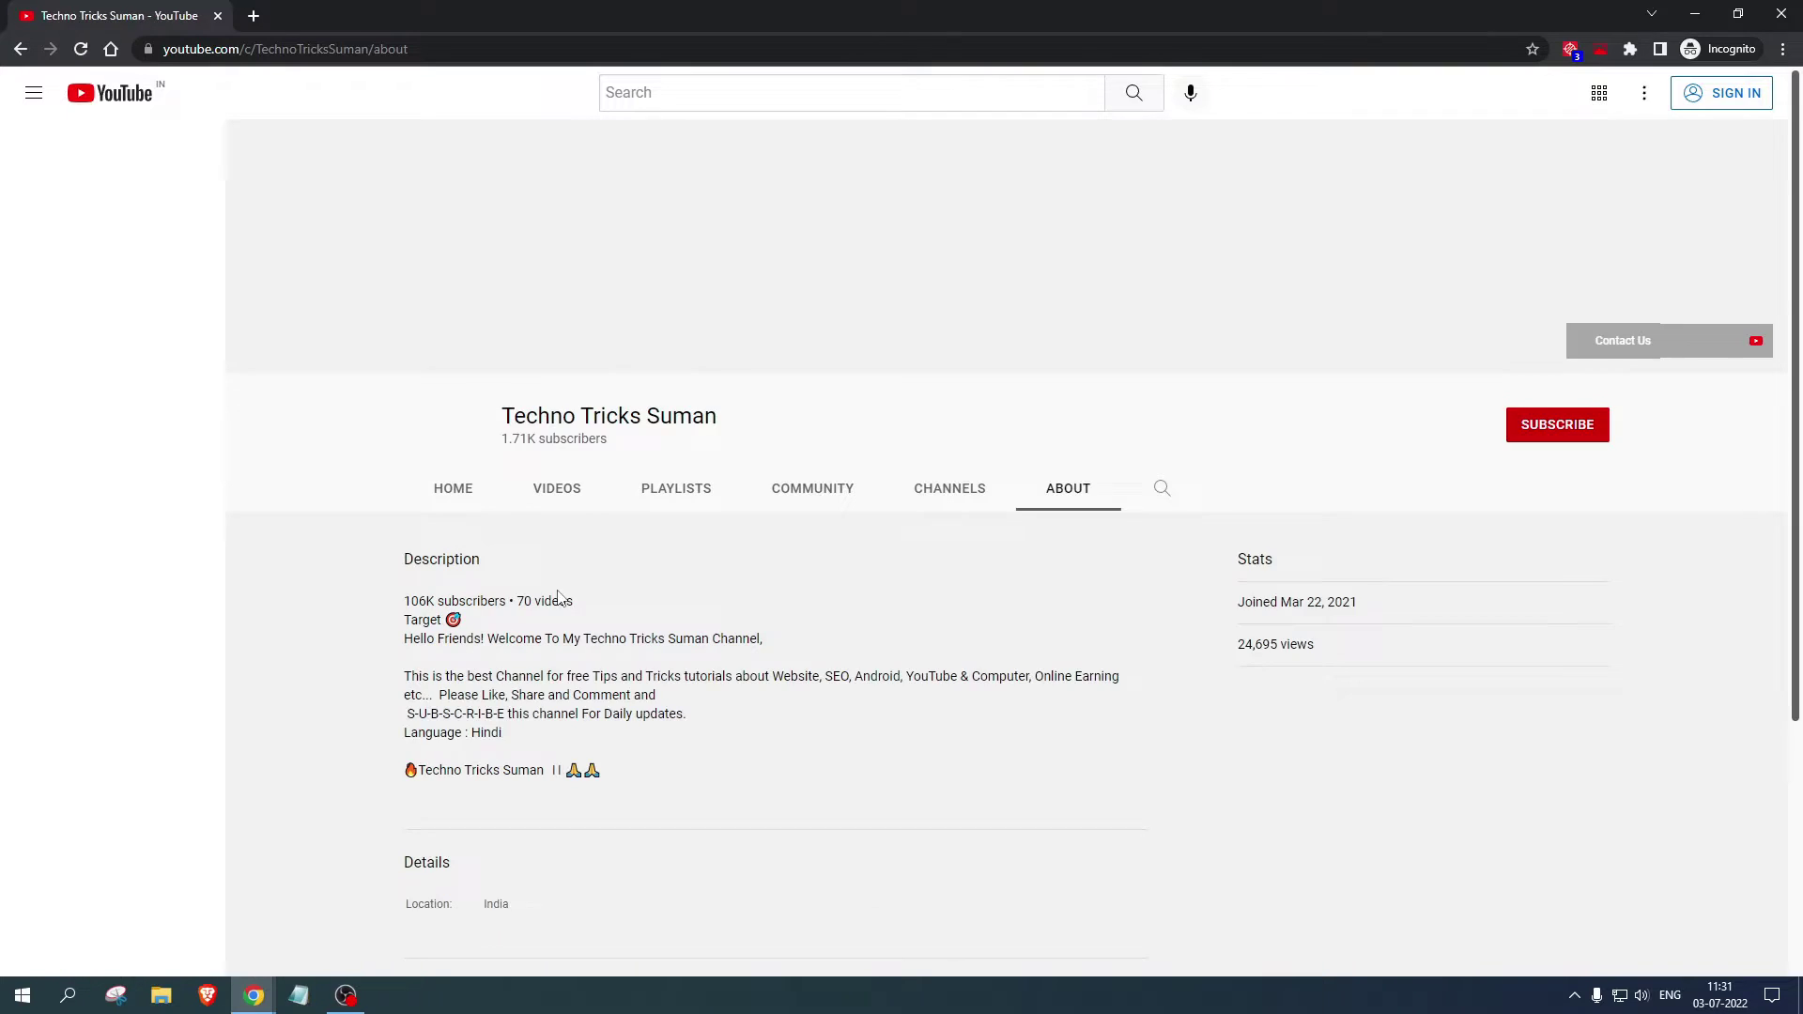
pyautogui.scroll(-2, 512, 532)
pyautogui.scroll(2, 513, 529)
pyautogui.scroll(2, 512, 529)
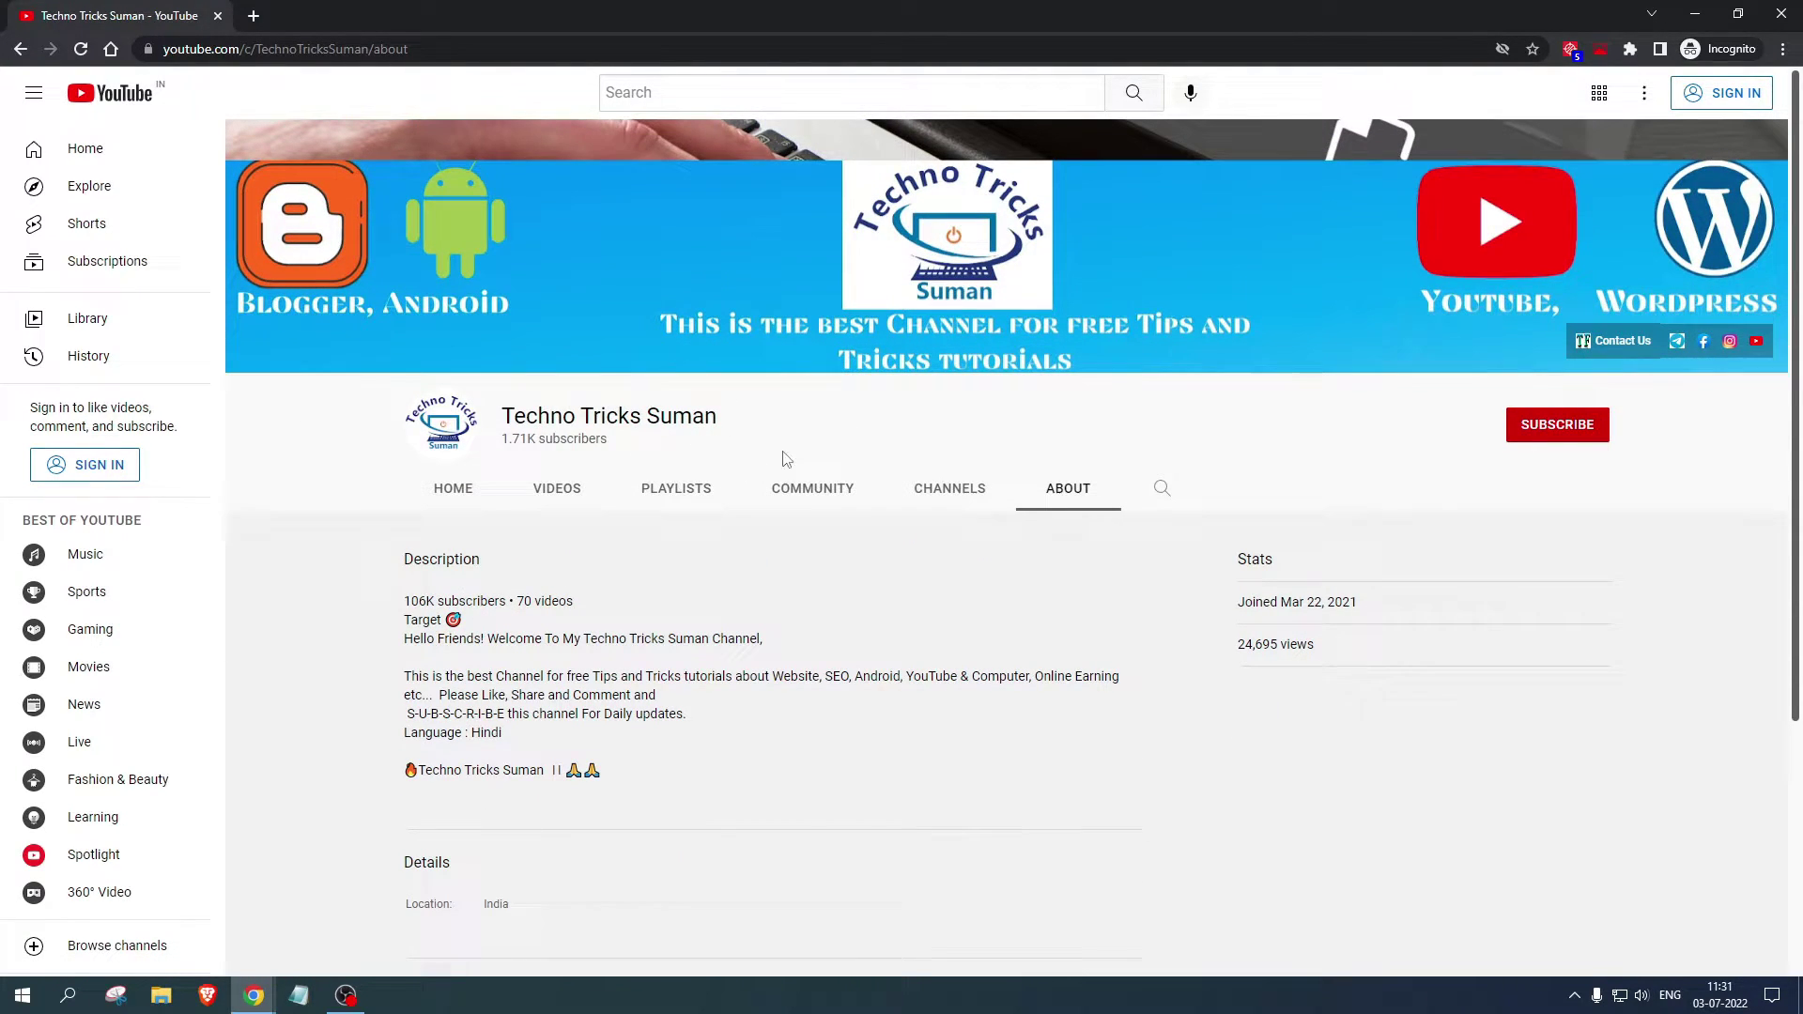
pyautogui.hotkey('alt', 'Tab')
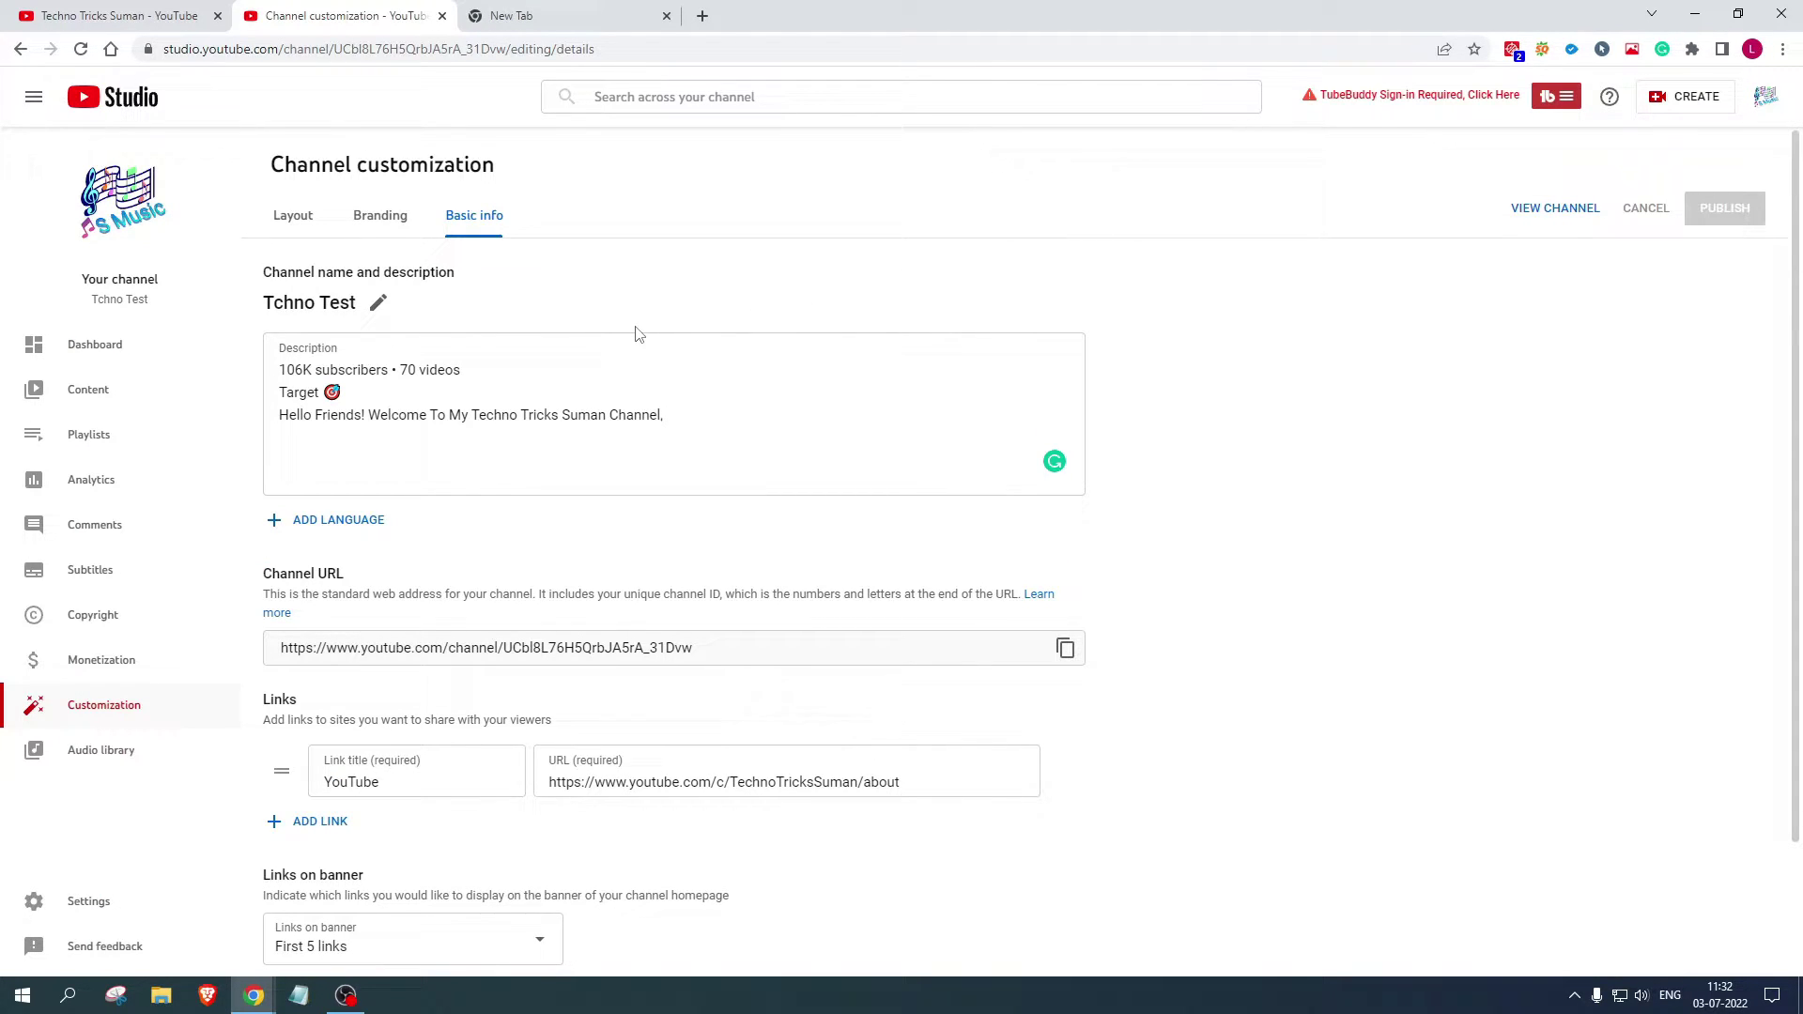
pyautogui.scroll(-2, 636, 324)
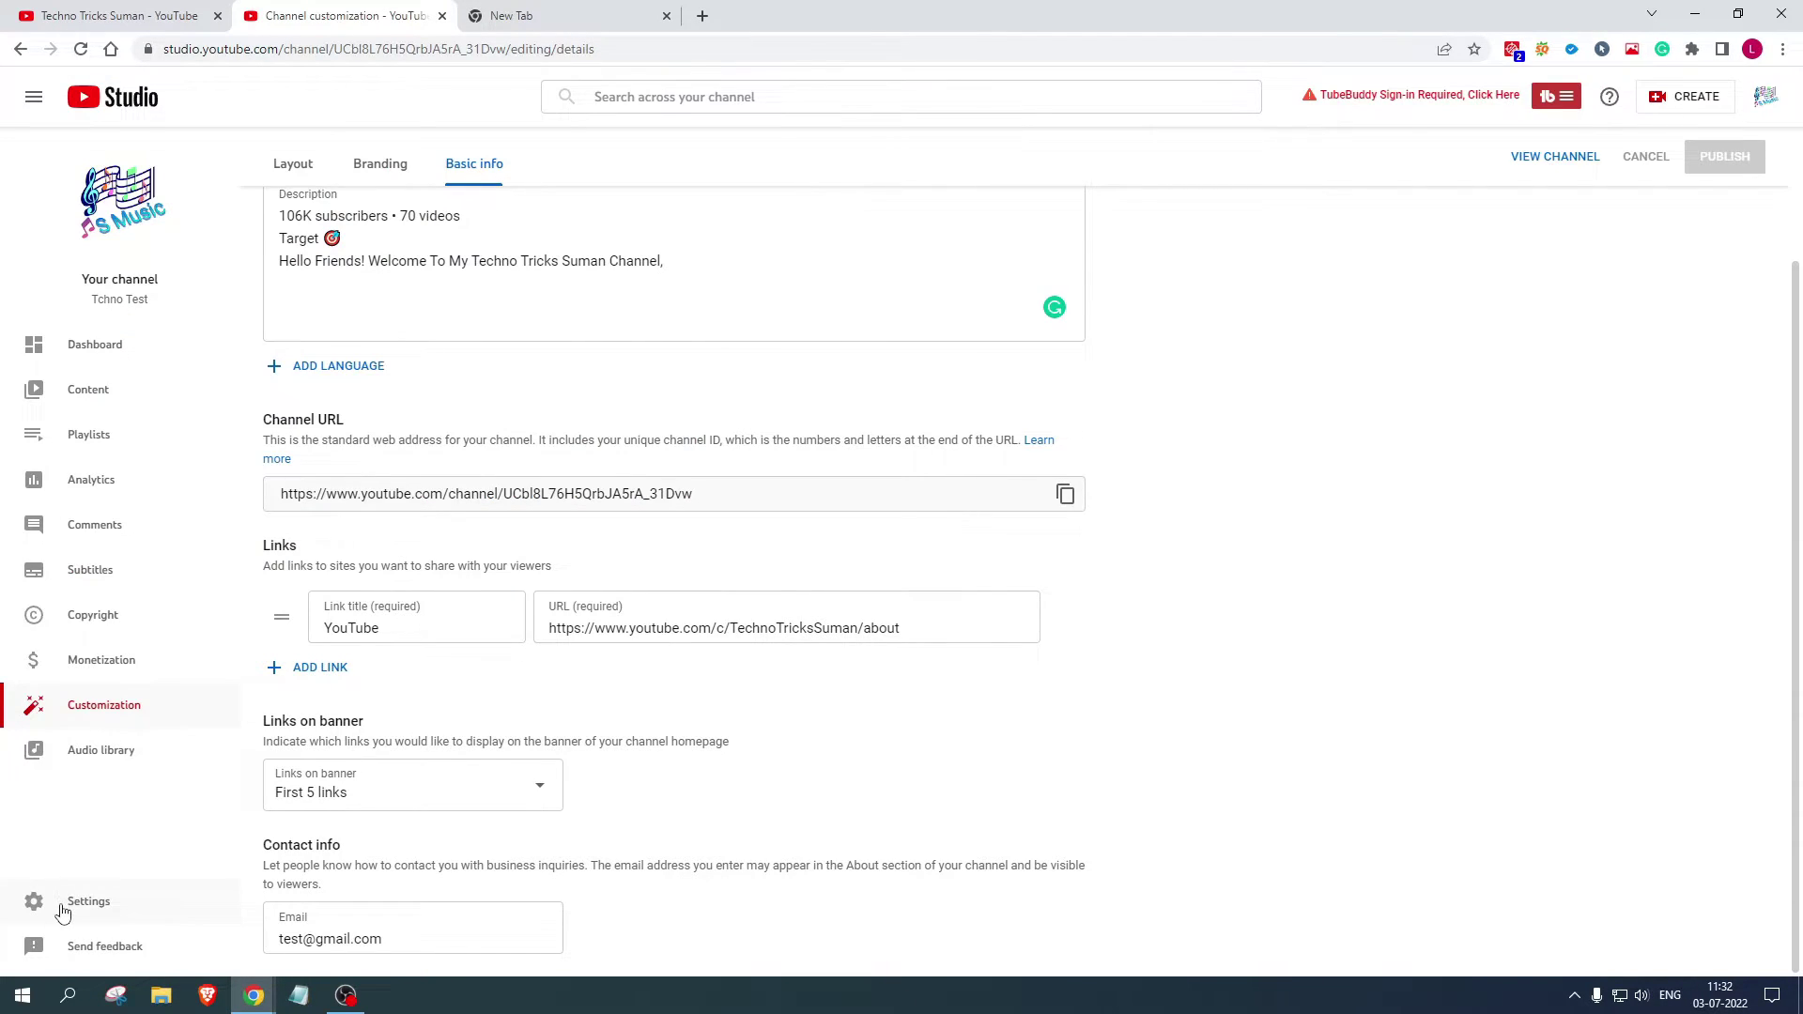
pyautogui.click(62, 911)
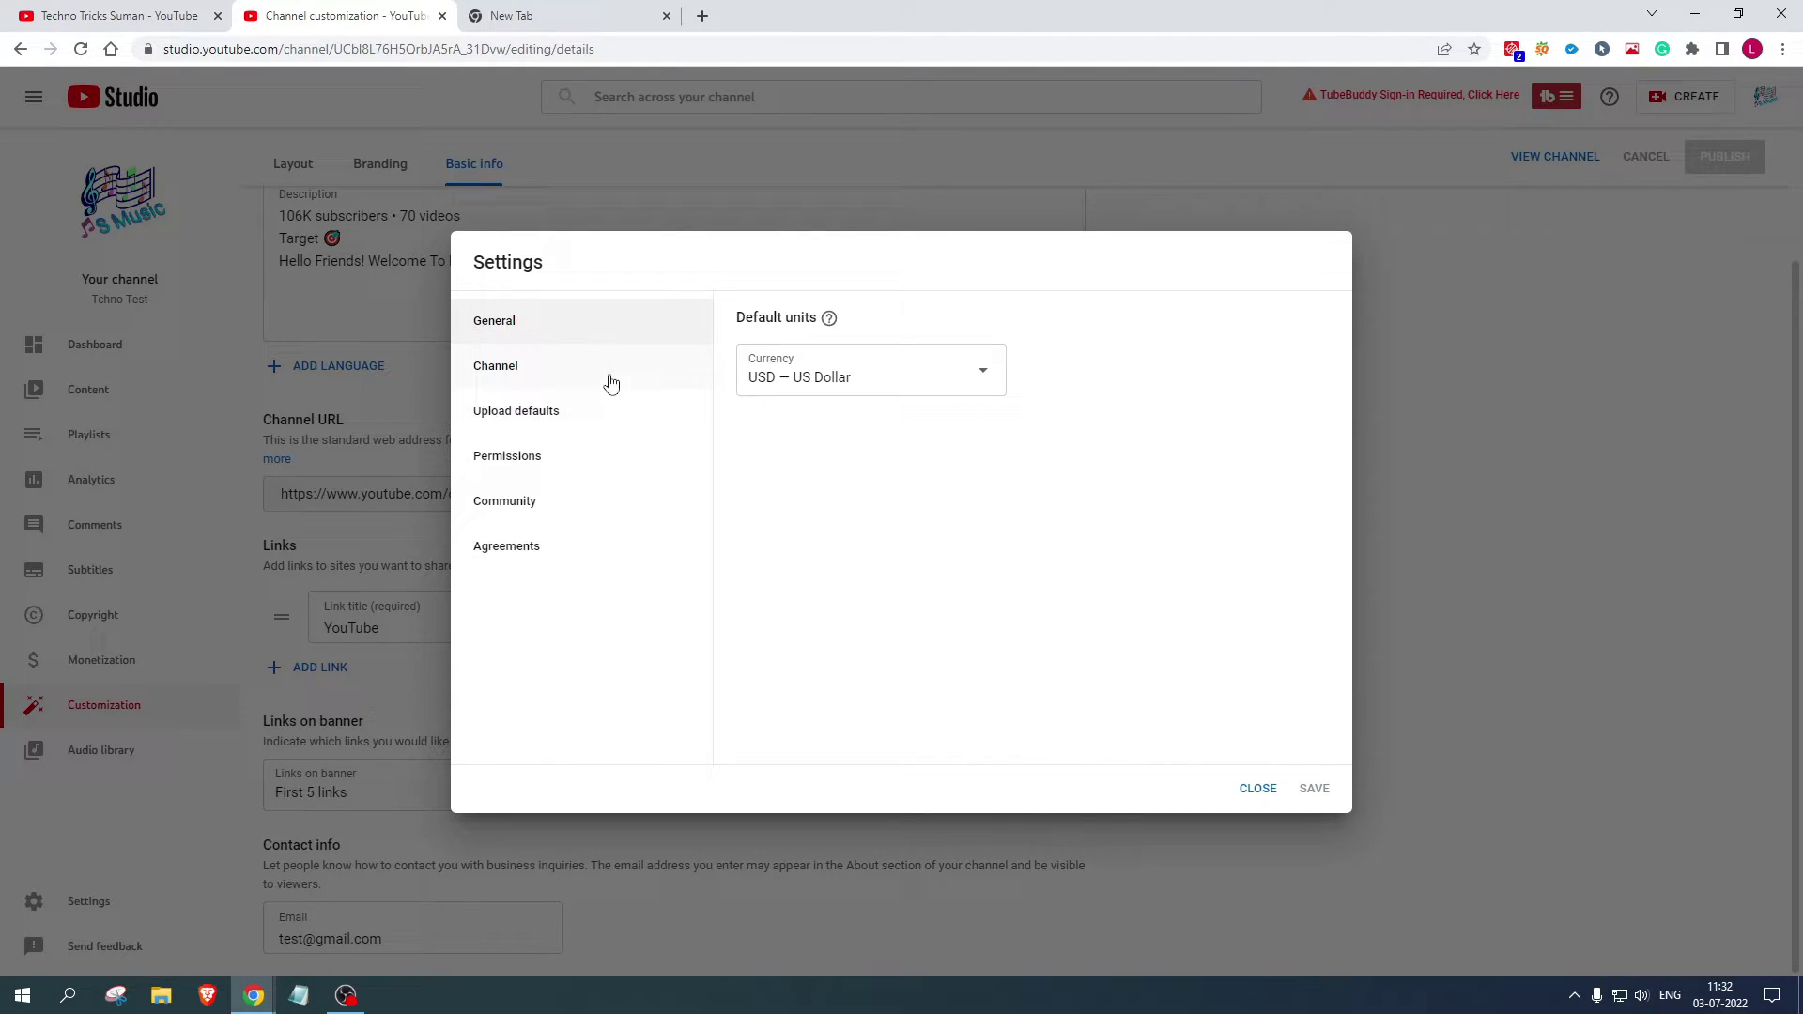
pyautogui.click(537, 374)
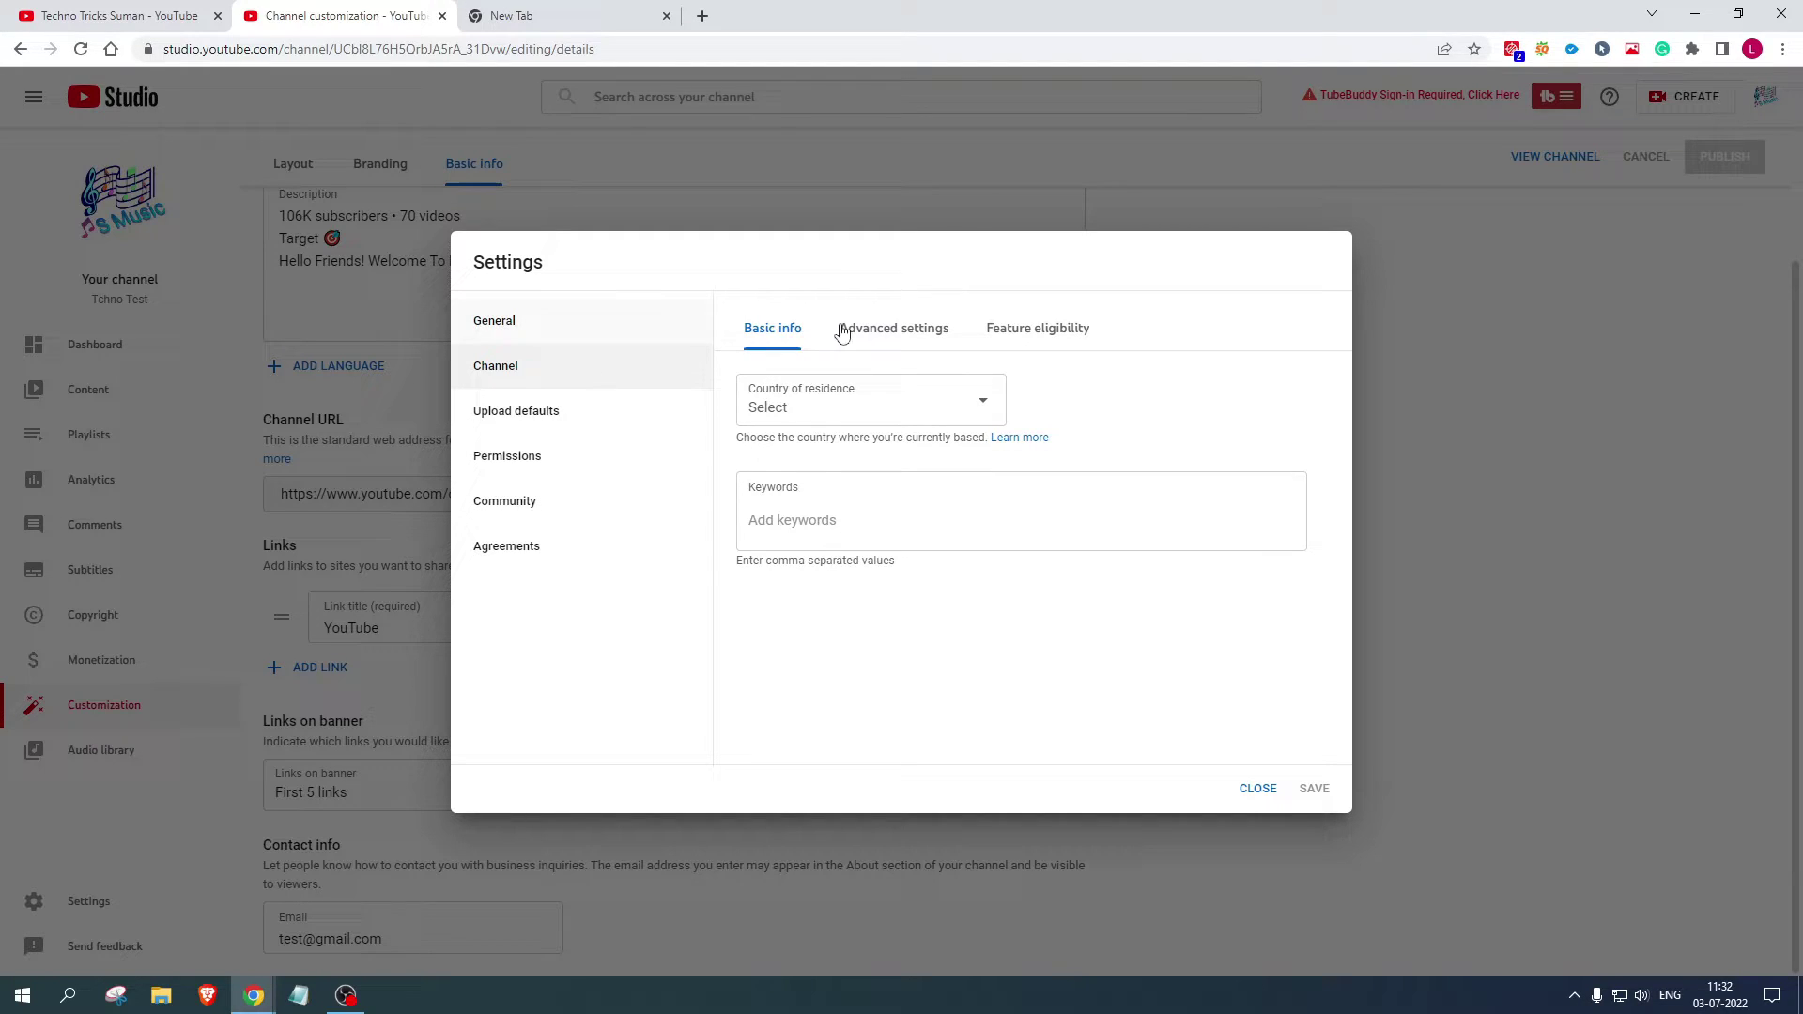
pyautogui.click(928, 413)
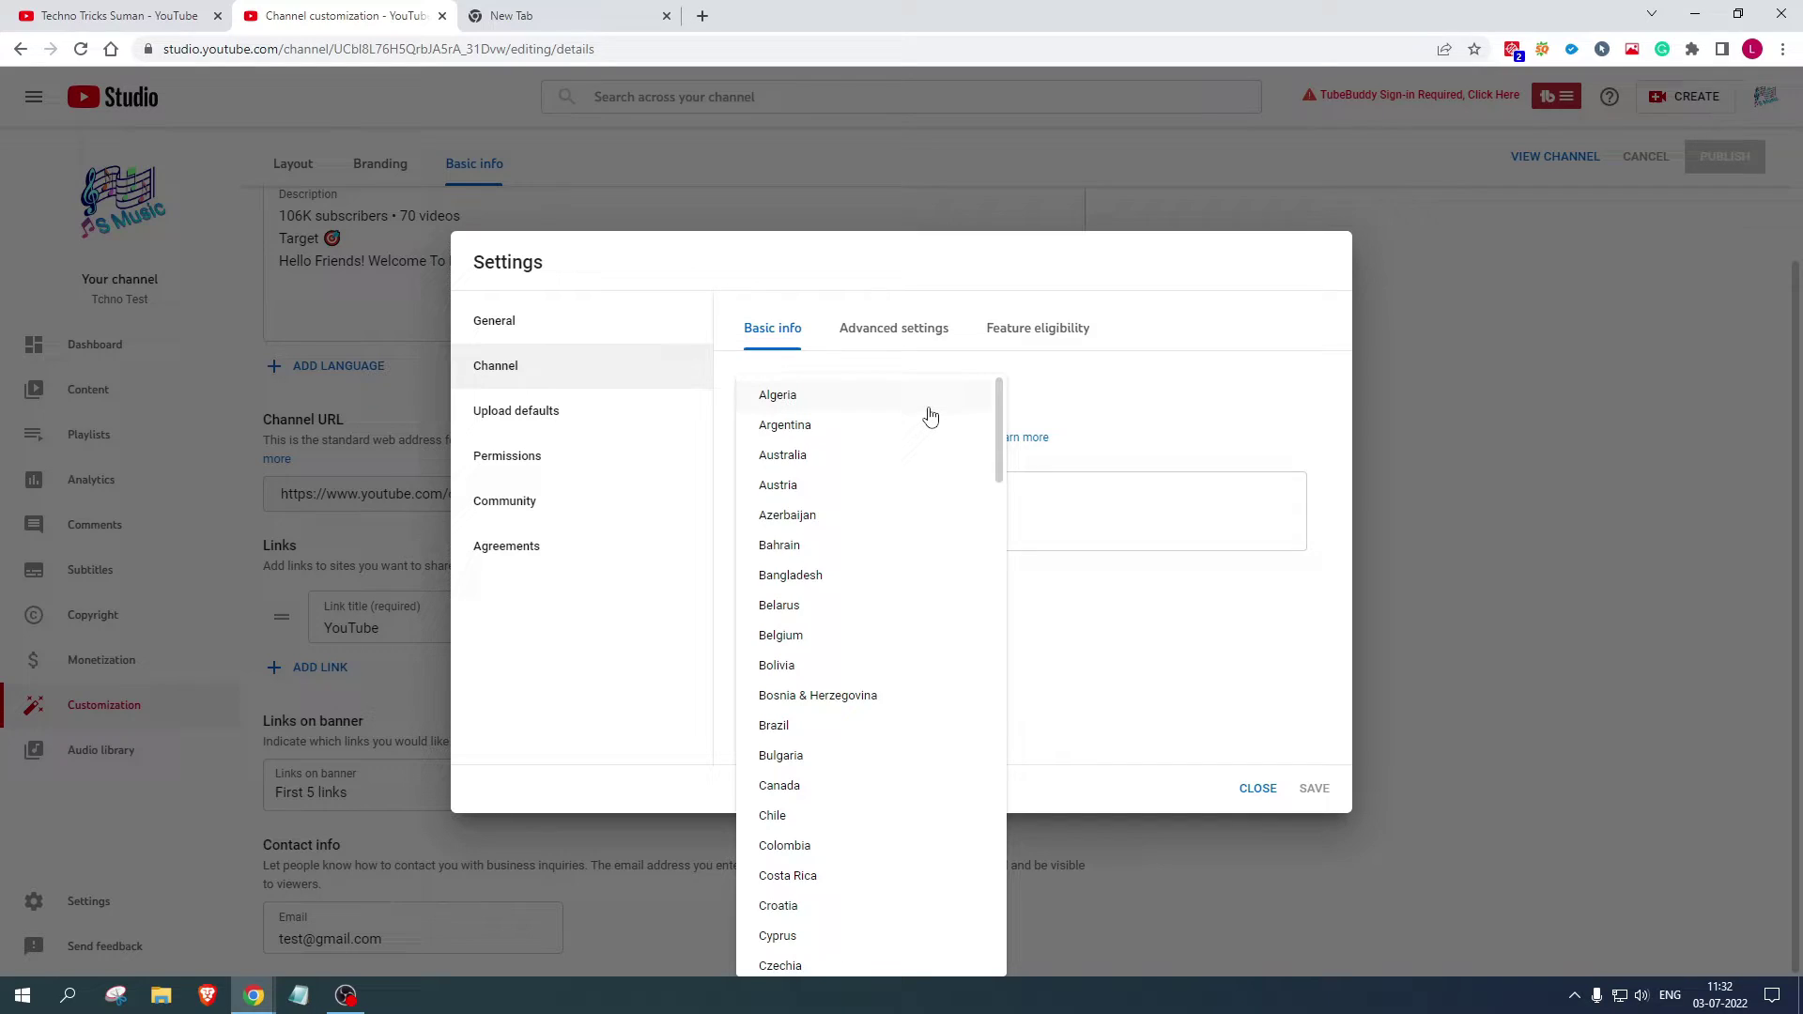
pyautogui.click(1045, 530)
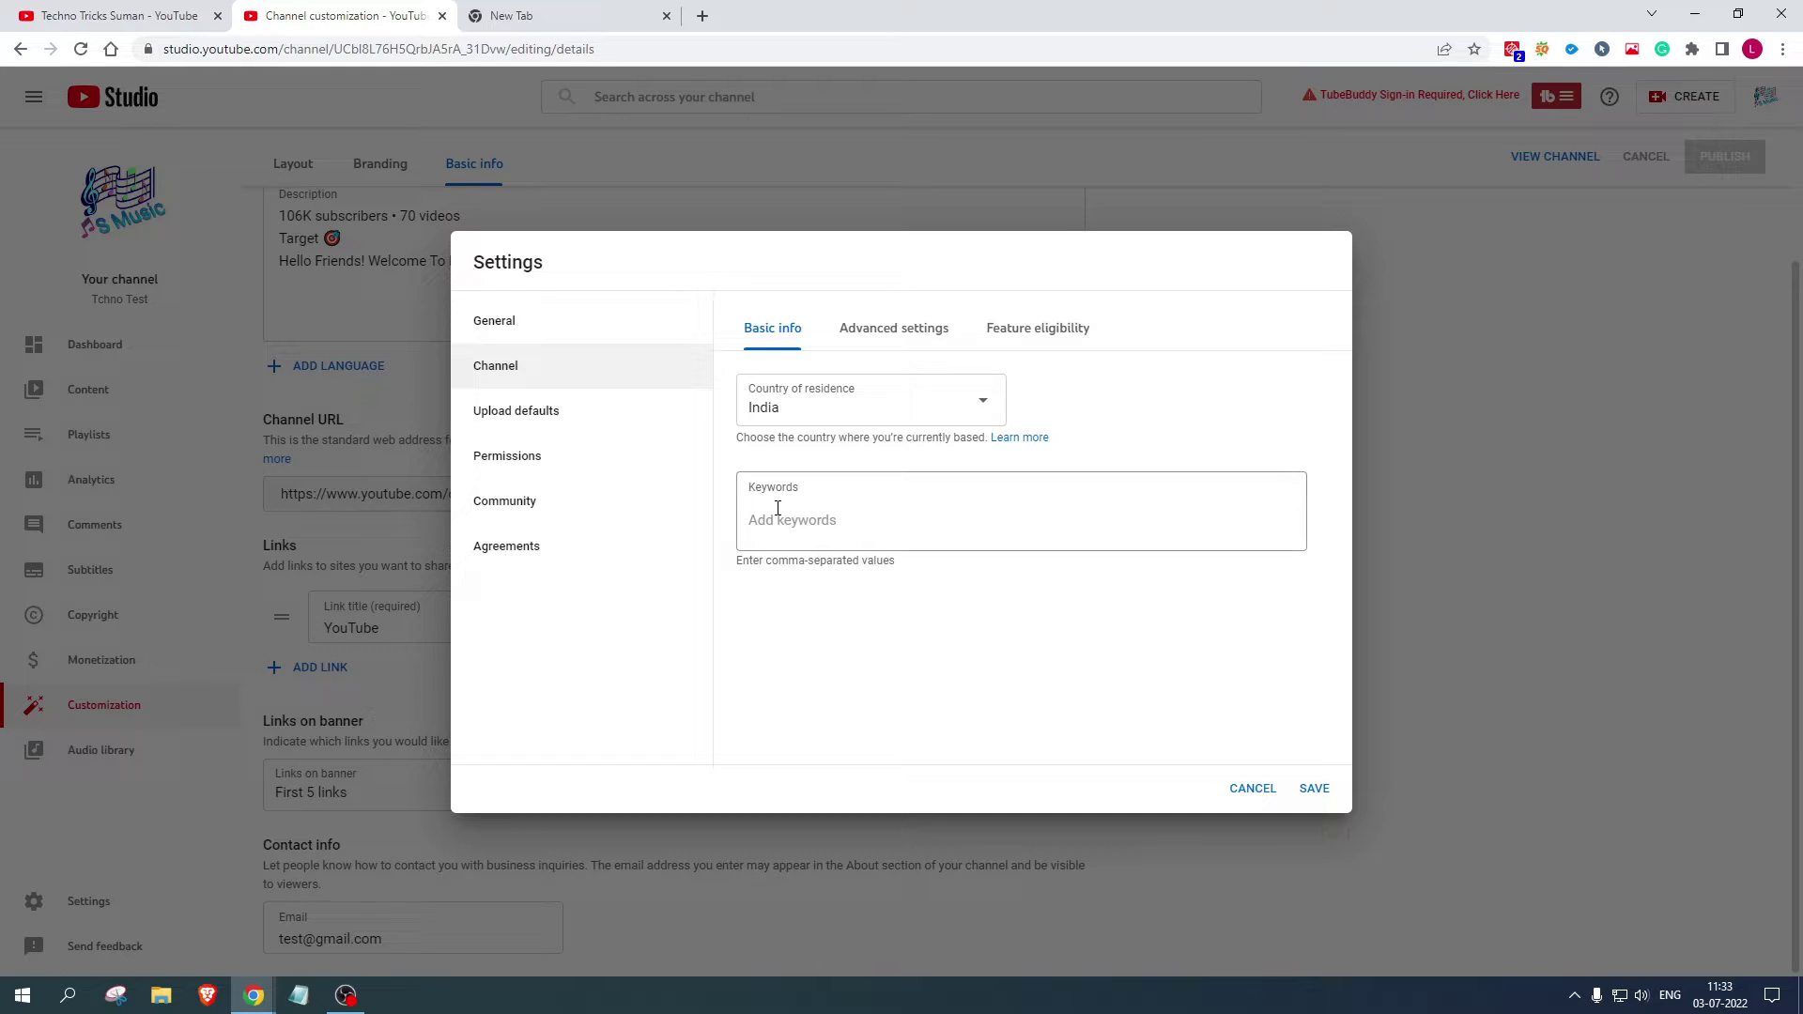
# - Copy "Website, SEO, Android, YouTube & Computer, Online Earning" from the Techno Tricks Suman description into the Notepad document
pyautogui.hotkey('ctrl', 'Tab')
pyautogui.hotkey('ctrl', 'shift', 'Tab')
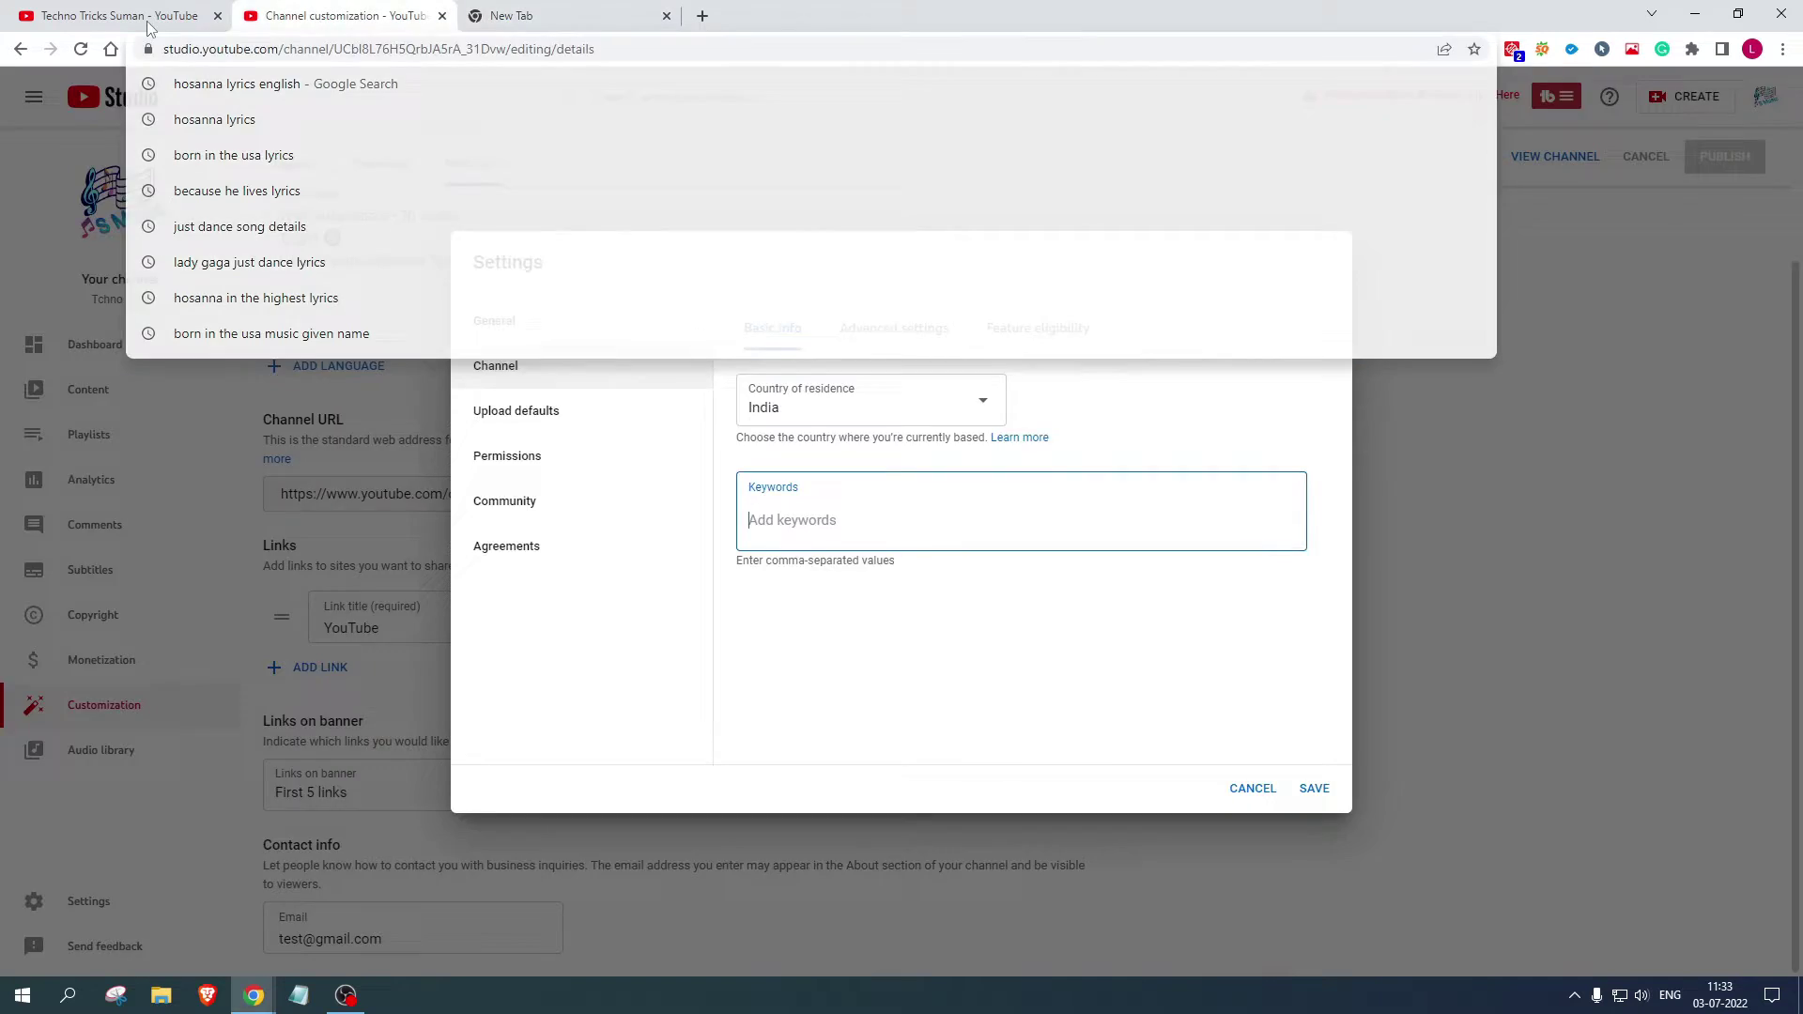
pyautogui.hotkey('ctrl', 'shift', 'Tab')
pyautogui.scroll(-3, 631, 541)
pyautogui.moveTo(771, 329); pyautogui.dragTo(1122, 331)
pyautogui.hotkey('ctrl', 'c')
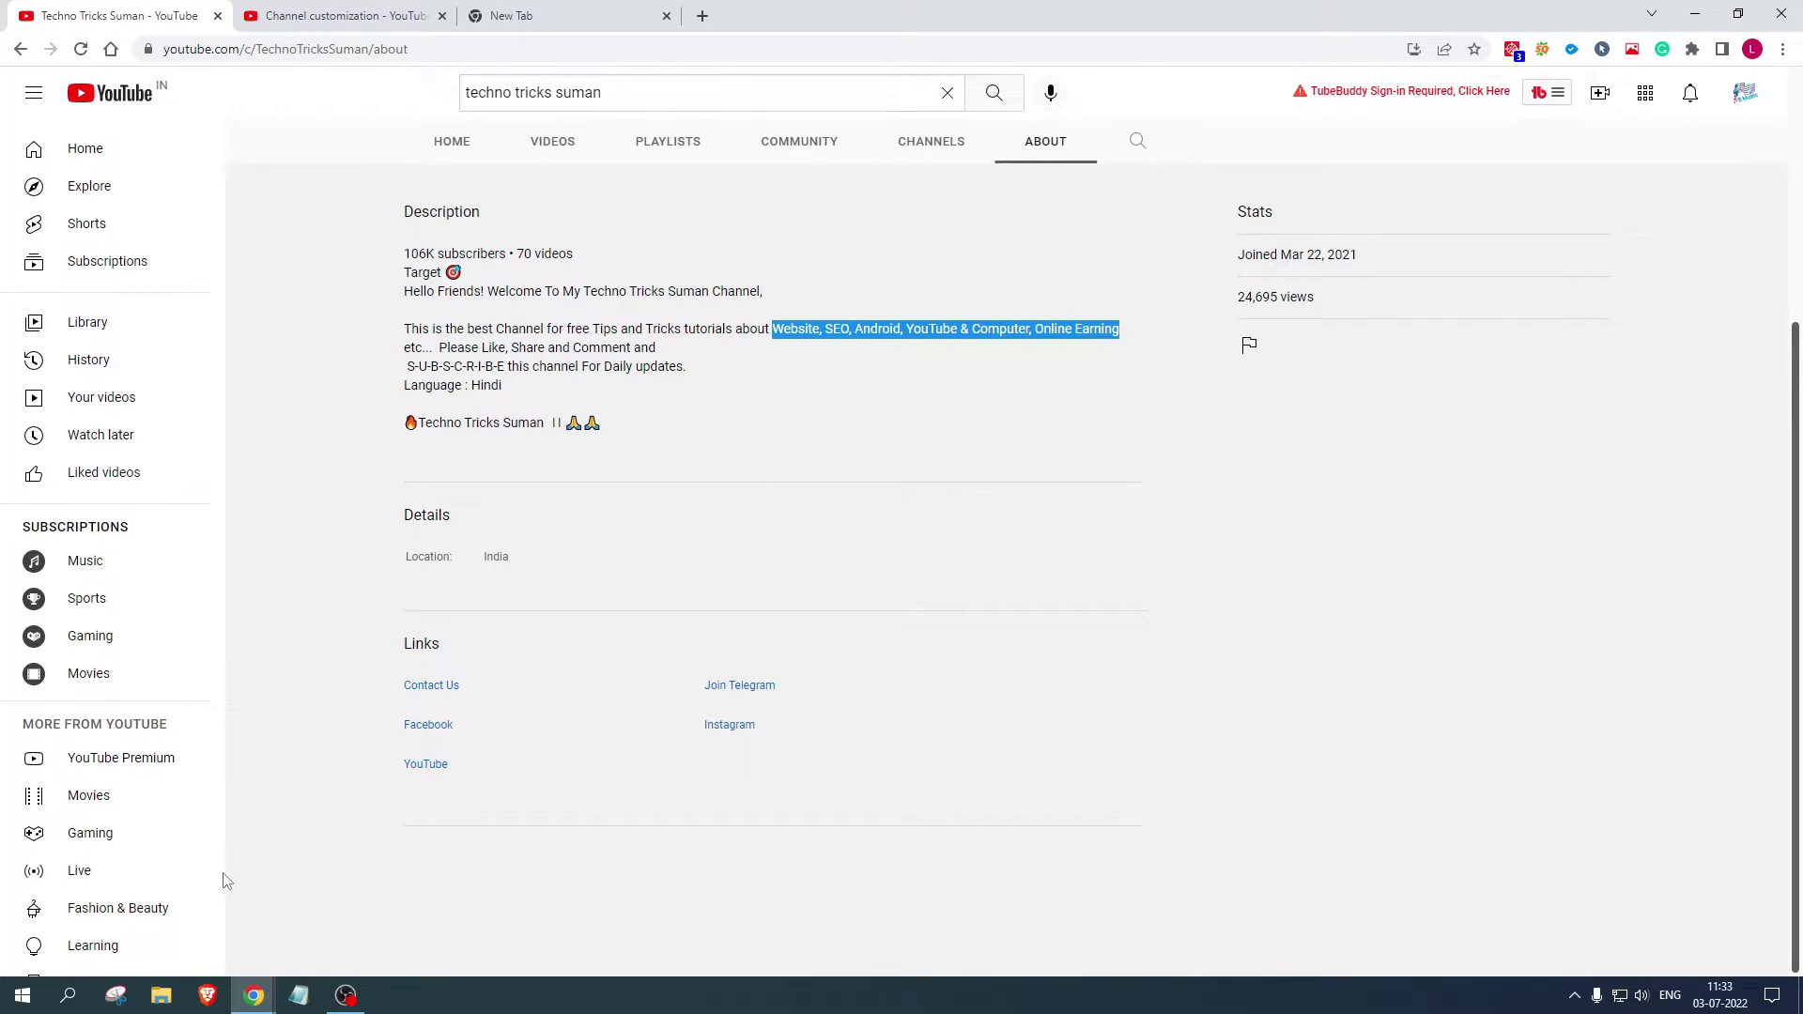
pyautogui.click(299, 996)
pyautogui.hotkey('ctrl', 'v')
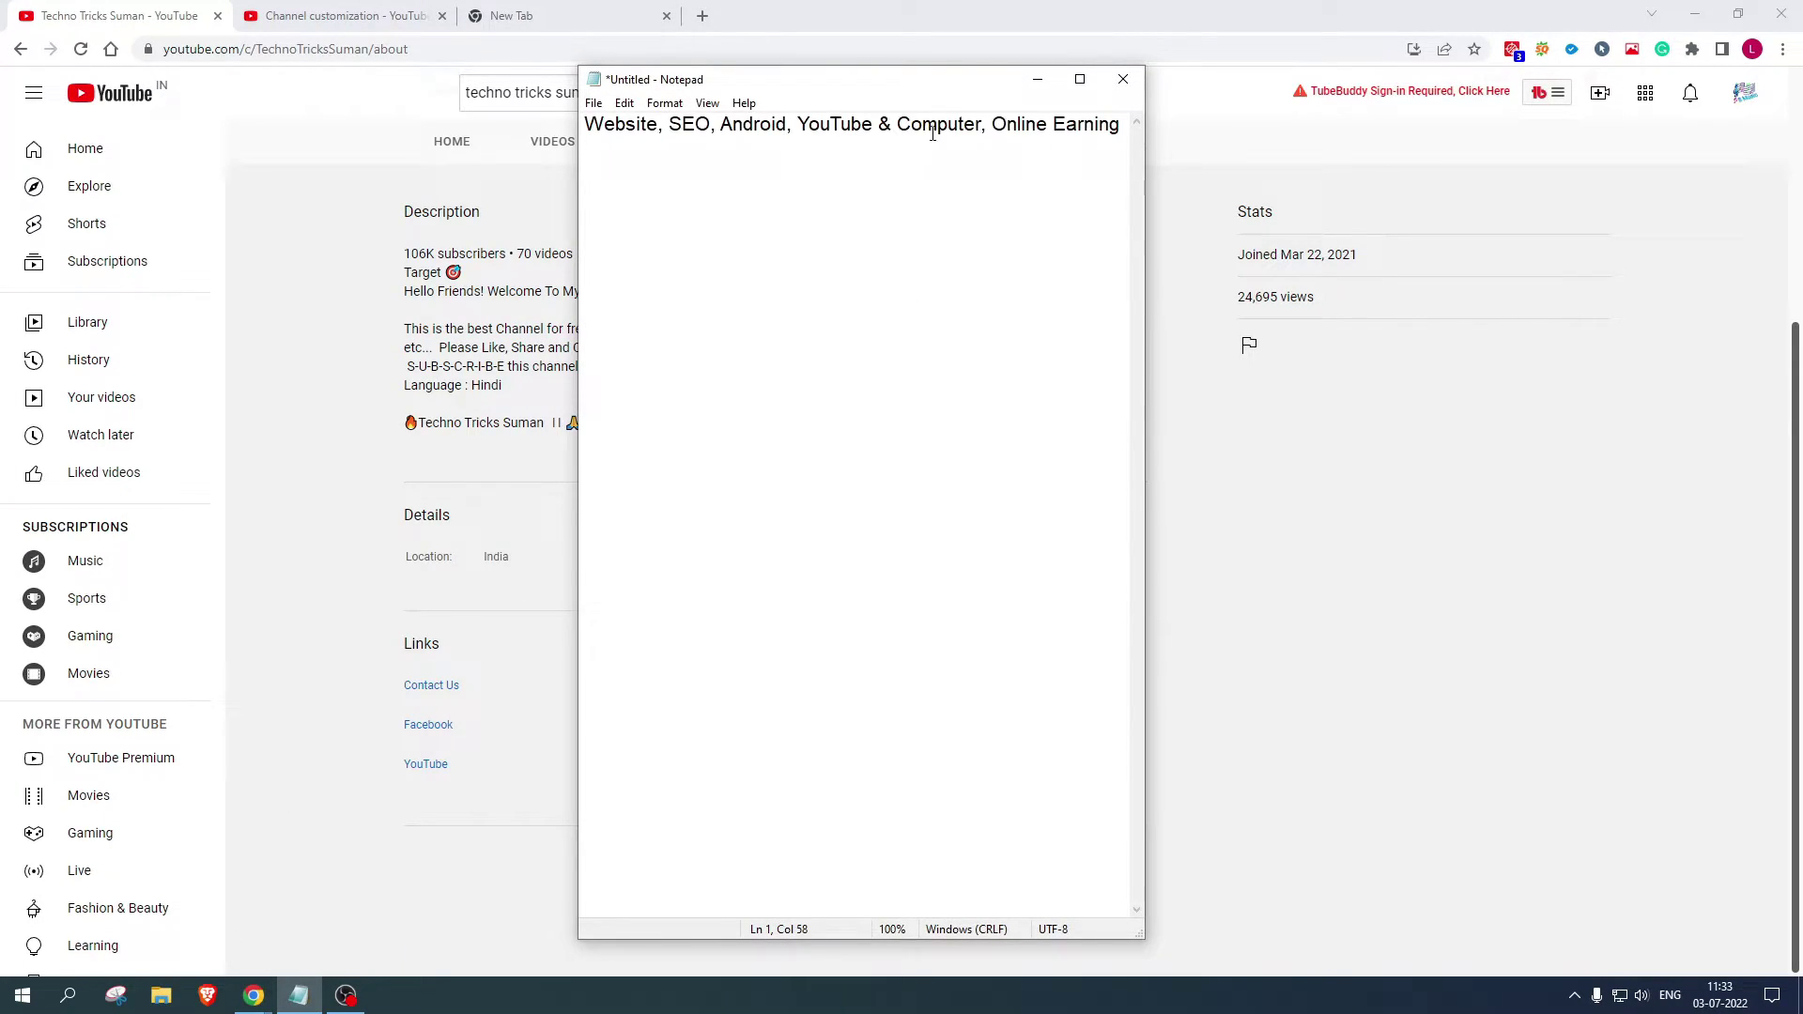
# - Add the channel keywords Website, SEO, Android, YouTube & Computer, Online Earning and how to
pyautogui.click(343, 15)
pyautogui.hotkey('ctrl', 'v')
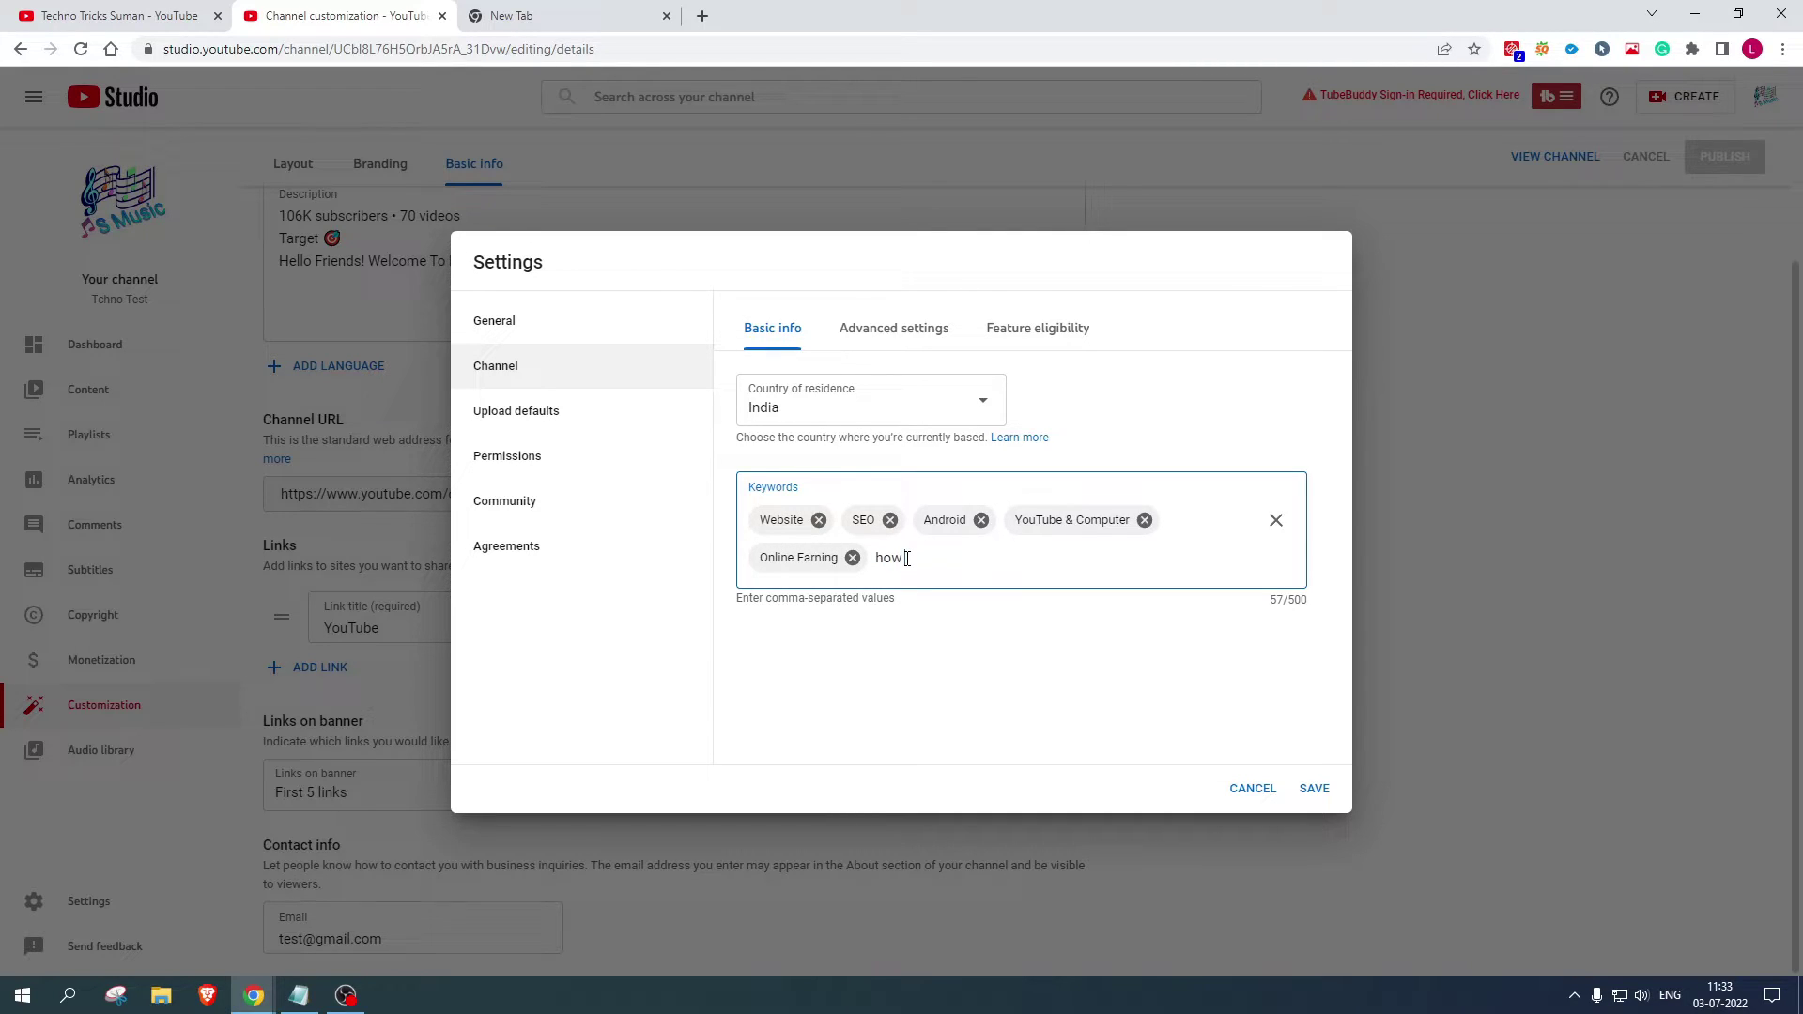
pyautogui.write('how to')
pyautogui.press('Return')
# - In the advanced channel settings, set the channel's audience to not made for kids
pyautogui.click(894, 327)
pyautogui.scroll(-3, 843, 460)
pyautogui.scroll(1, 843, 459)
pyautogui.scroll(1, 798, 460)
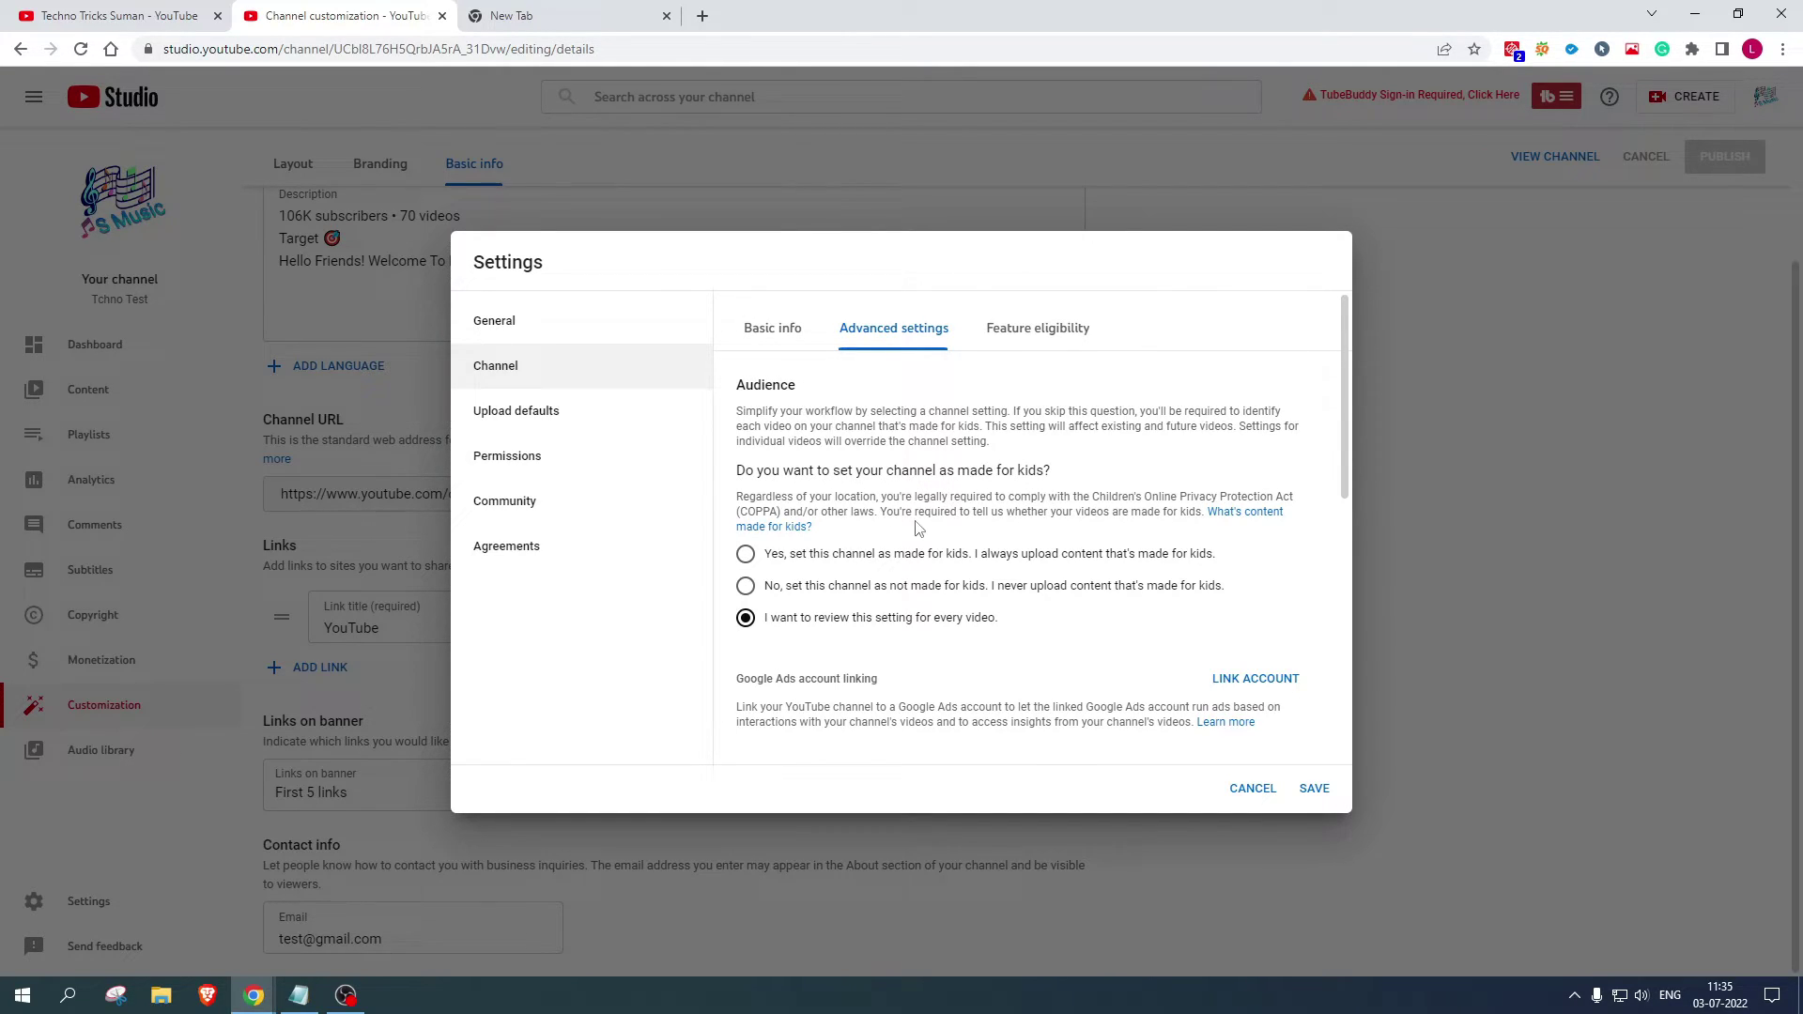
pyautogui.click(744, 585)
# - Toggle the subscriber count display off and on again while reviewing the advertisement and clip options
pyautogui.scroll(-5, 765, 540)
pyautogui.tripleClick(818, 526)
pyautogui.scroll(-1, 856, 526)
pyautogui.click(744, 466)
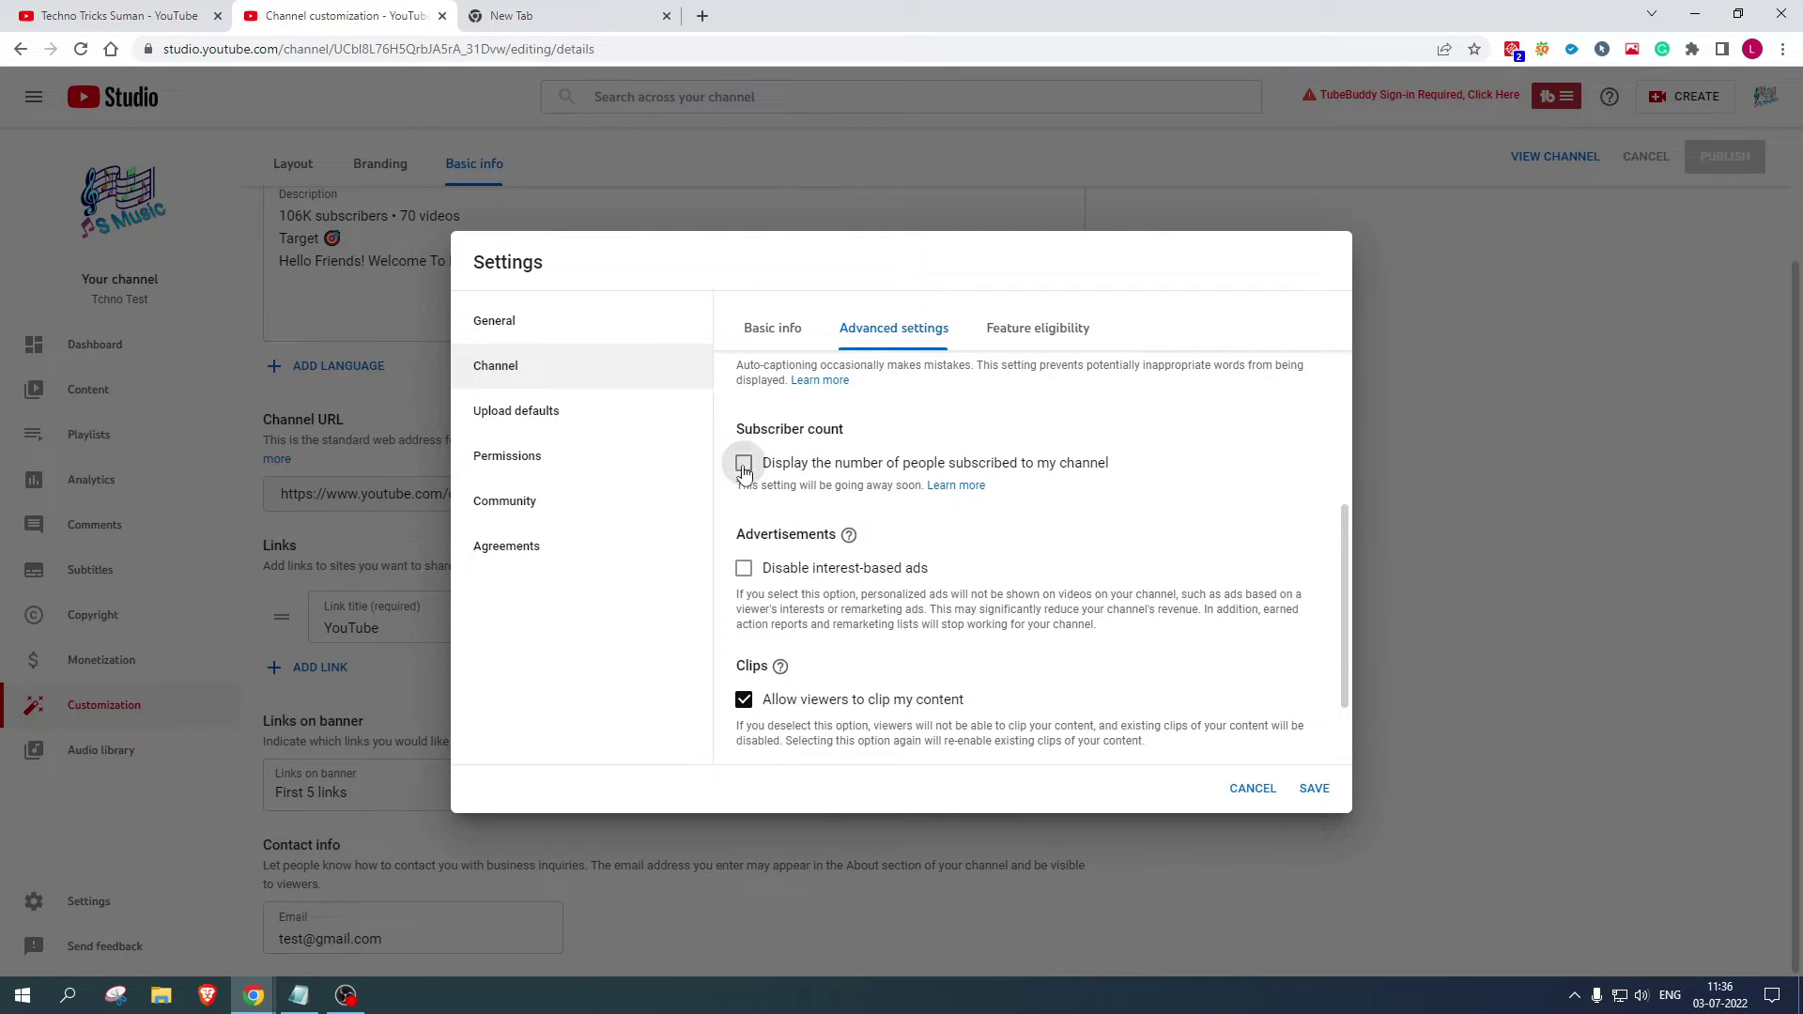
pyautogui.click(743, 465)
pyautogui.click(744, 466)
pyautogui.moveTo(918, 485); pyautogui.dragTo(822, 485)
pyautogui.click(800, 483)
pyautogui.scroll(-1, 817, 476)
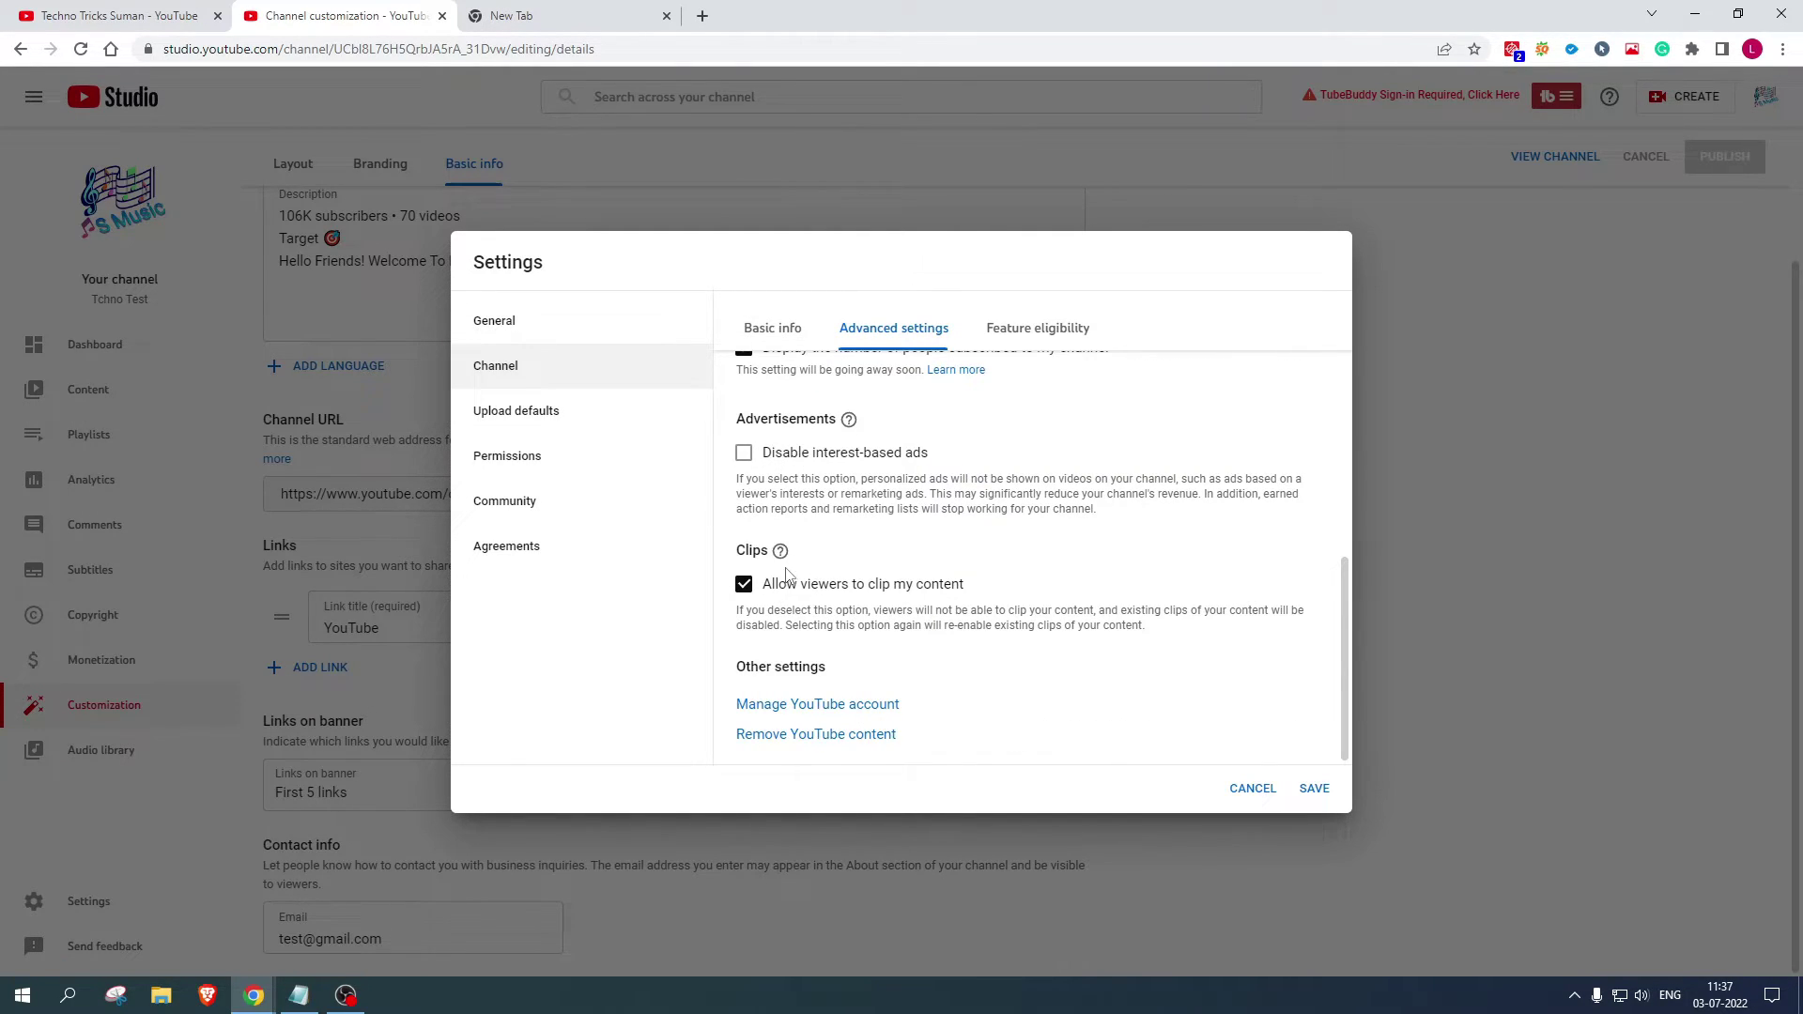
pyautogui.scroll(3, 832, 569)
# - Examine the requirements for intermediate and advanced features in the channel's feature eligibility settings
pyautogui.click(1033, 331)
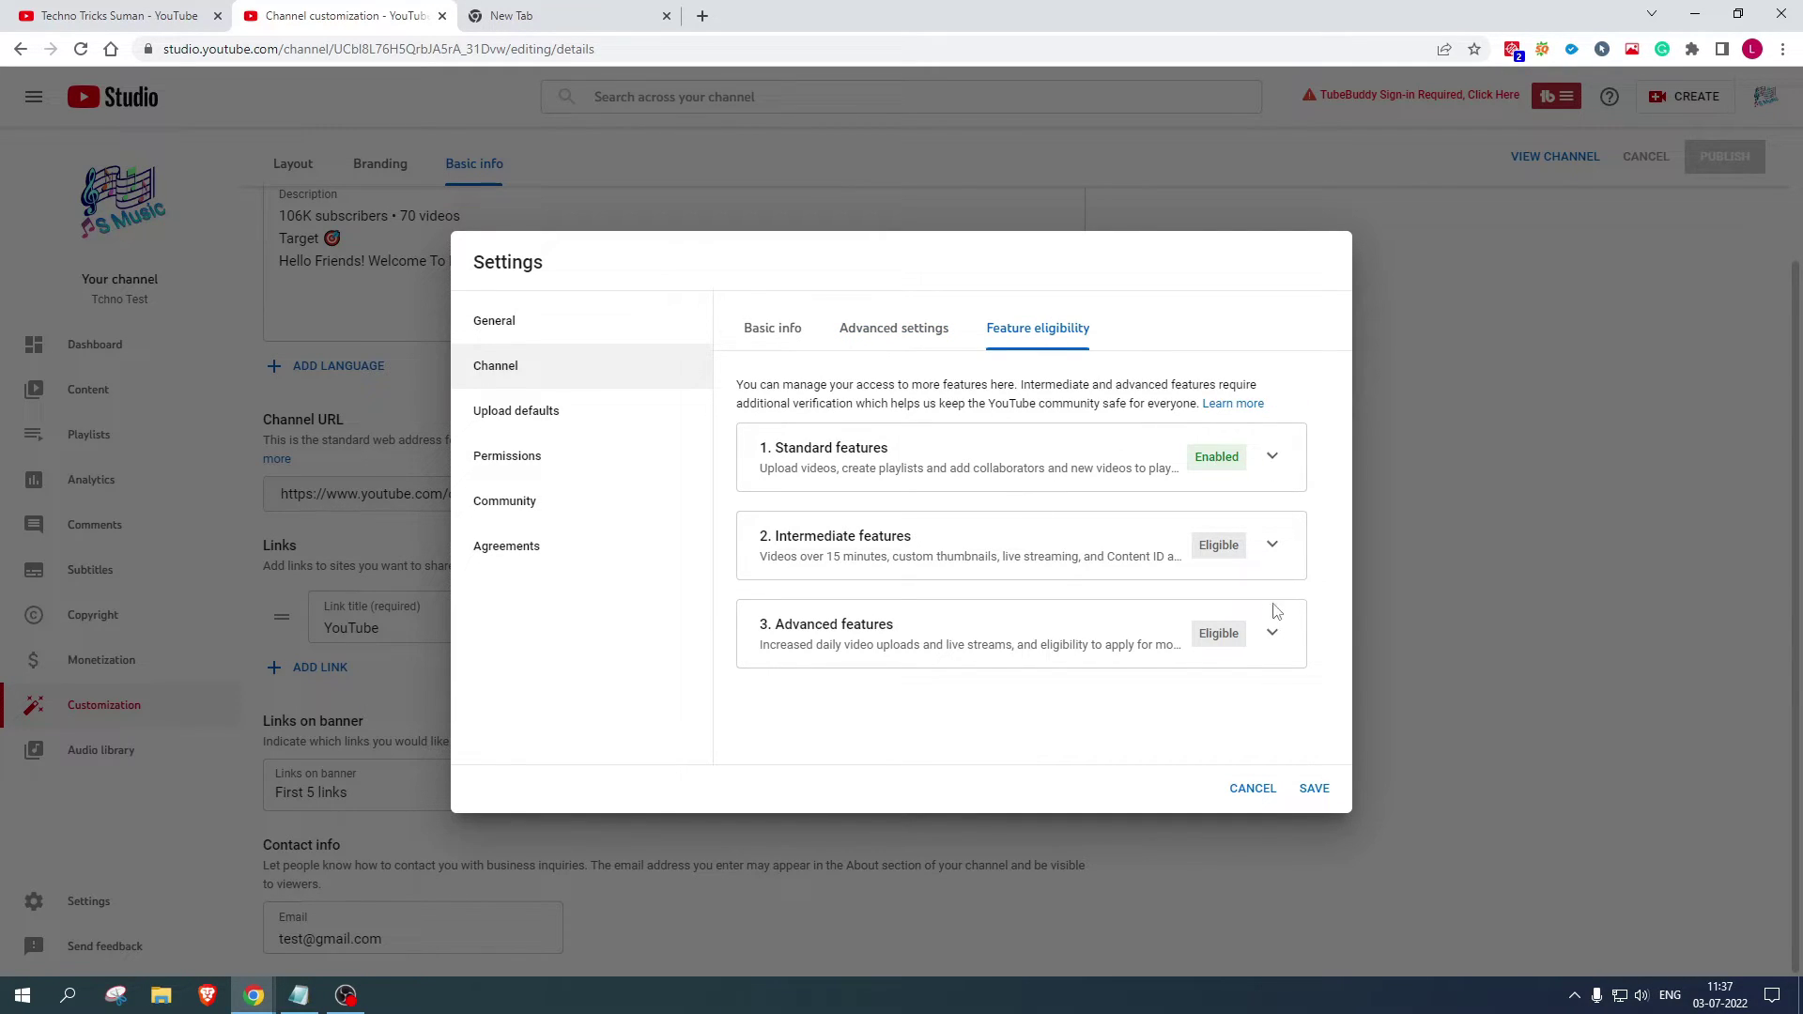
pyautogui.click(1136, 553)
pyautogui.scroll(-1, 845, 563)
pyautogui.scroll(2, 843, 564)
pyautogui.scroll(1, 842, 566)
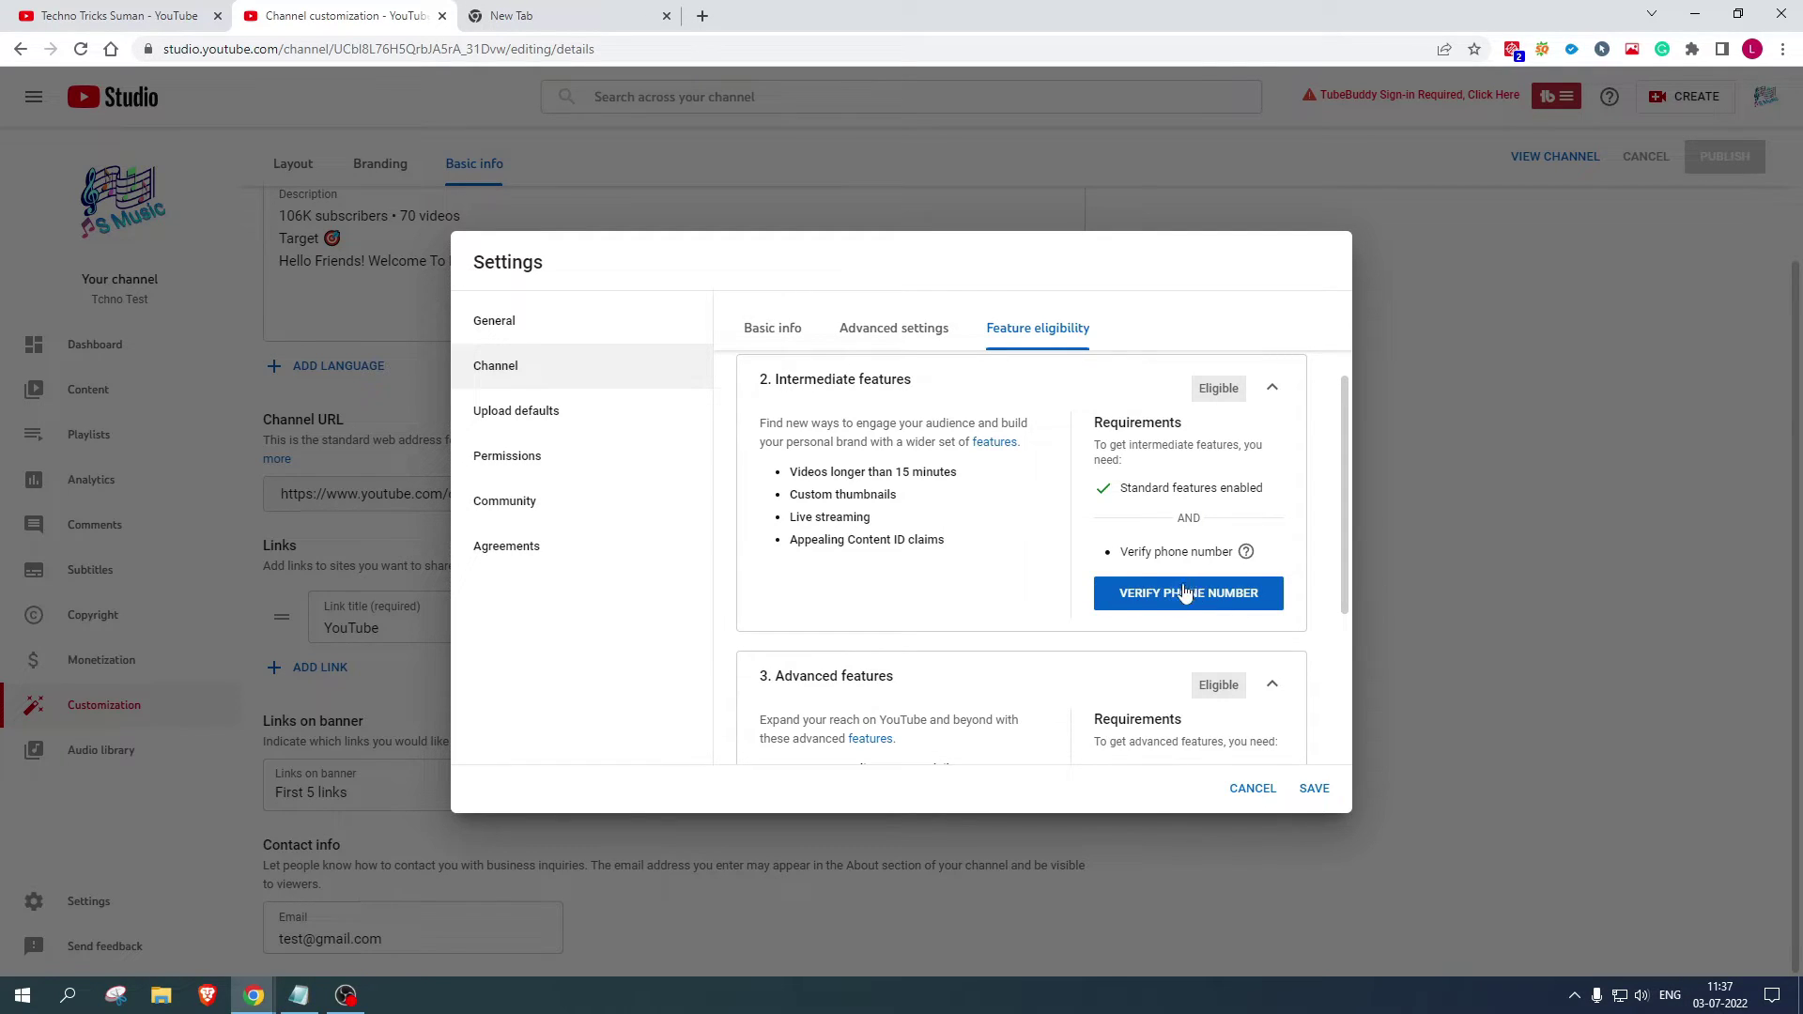
# - Open the phone verification form for intermediate features and return to the channel's feature eligibility settings
pyautogui.click(1135, 597)
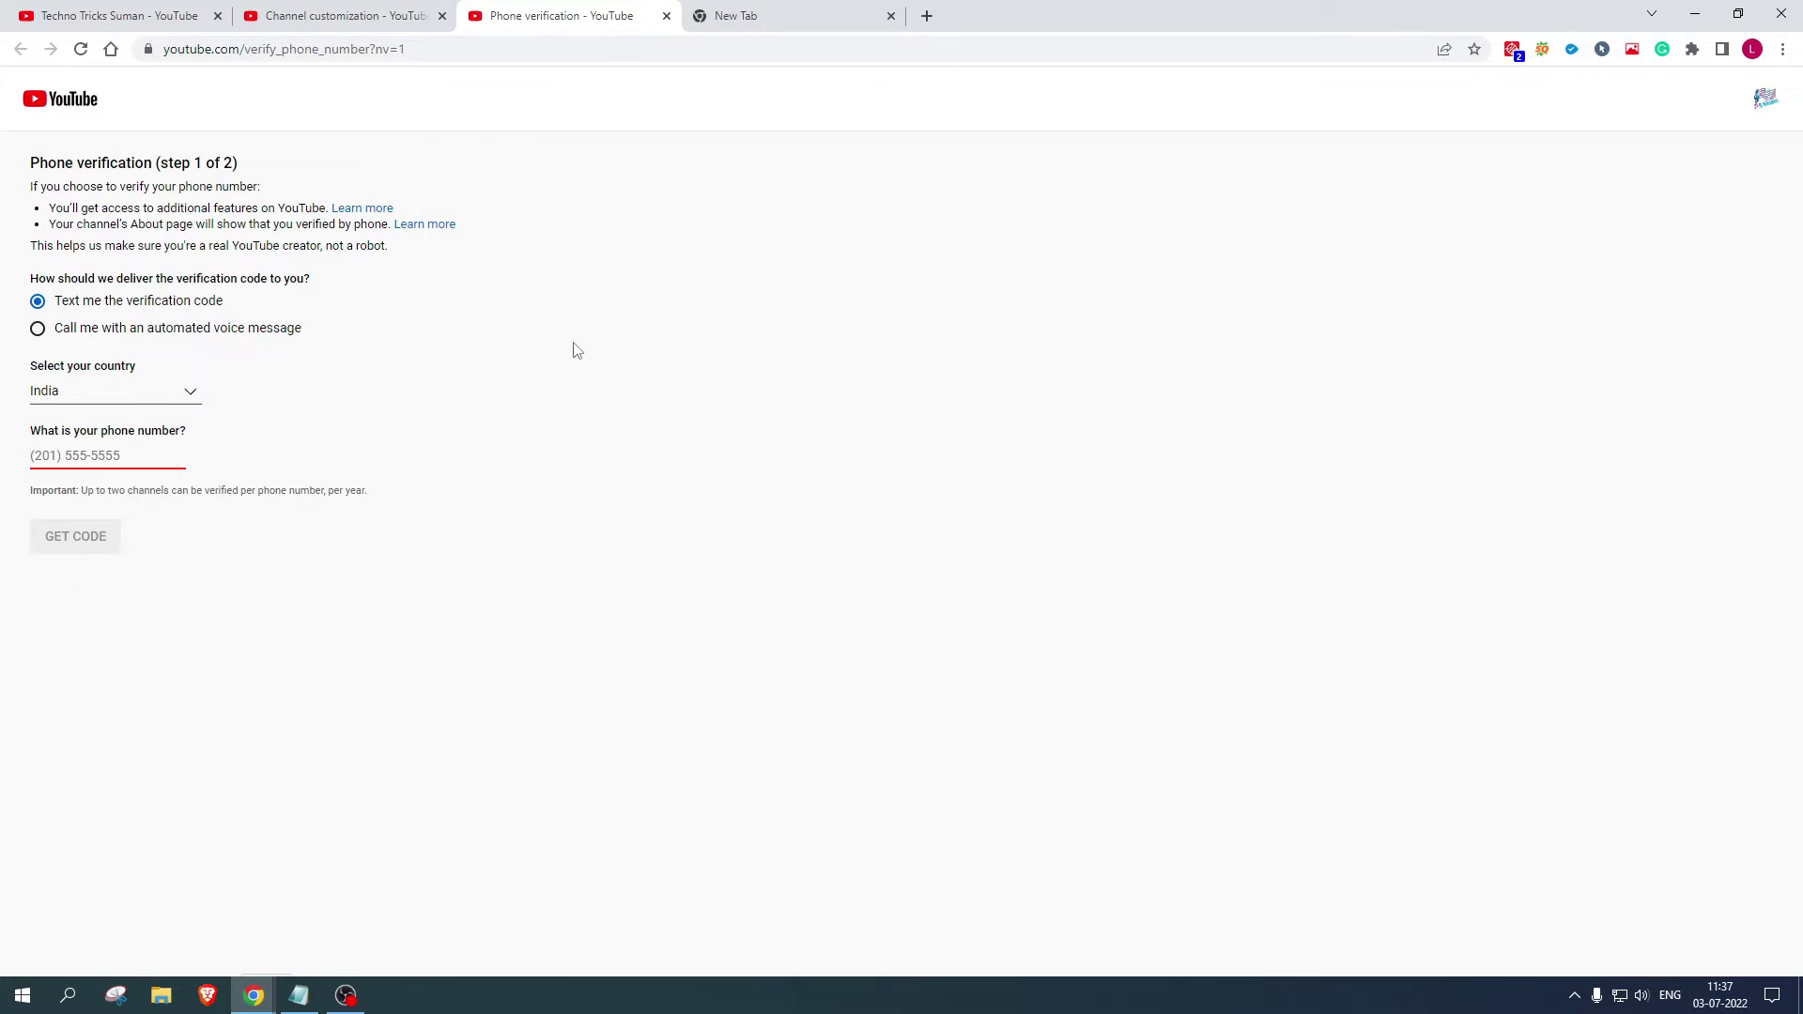
pyautogui.click(378, 14)
pyautogui.scroll(1, 930, 442)
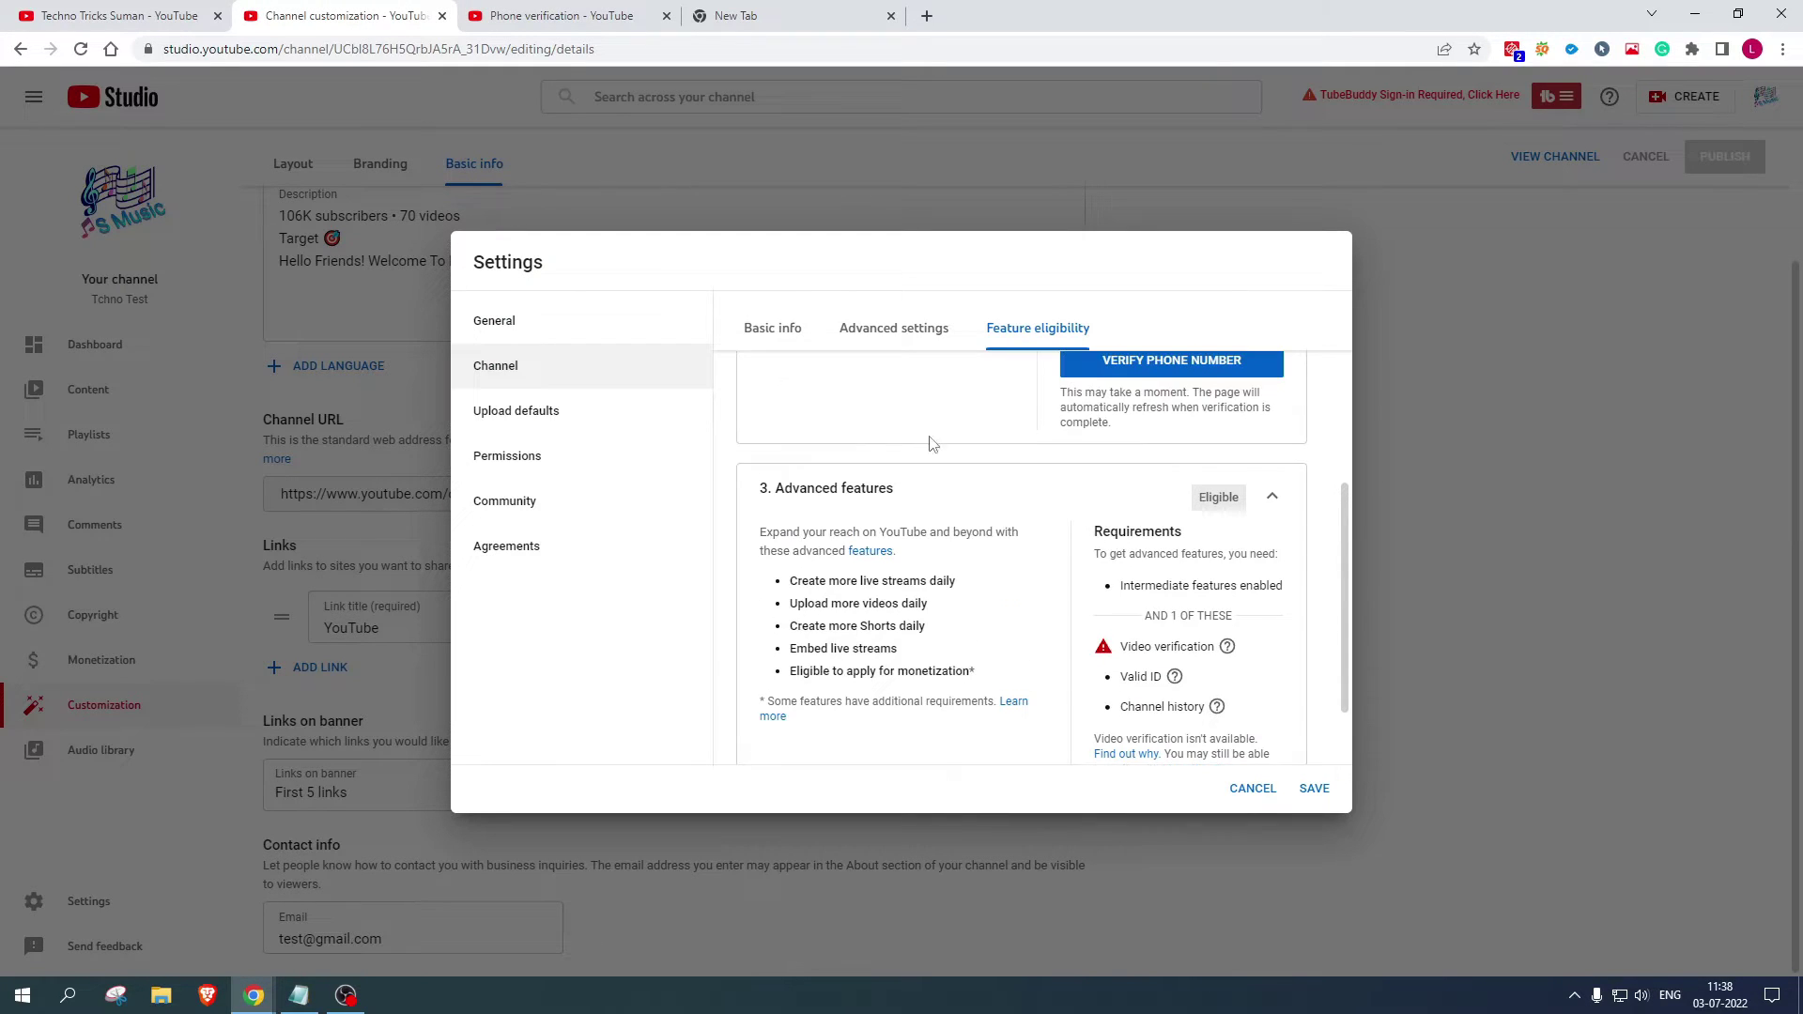
# - Review the advanced feature requirements, including video verification, and save the channel settings
pyautogui.scroll(-1, 845, 512)
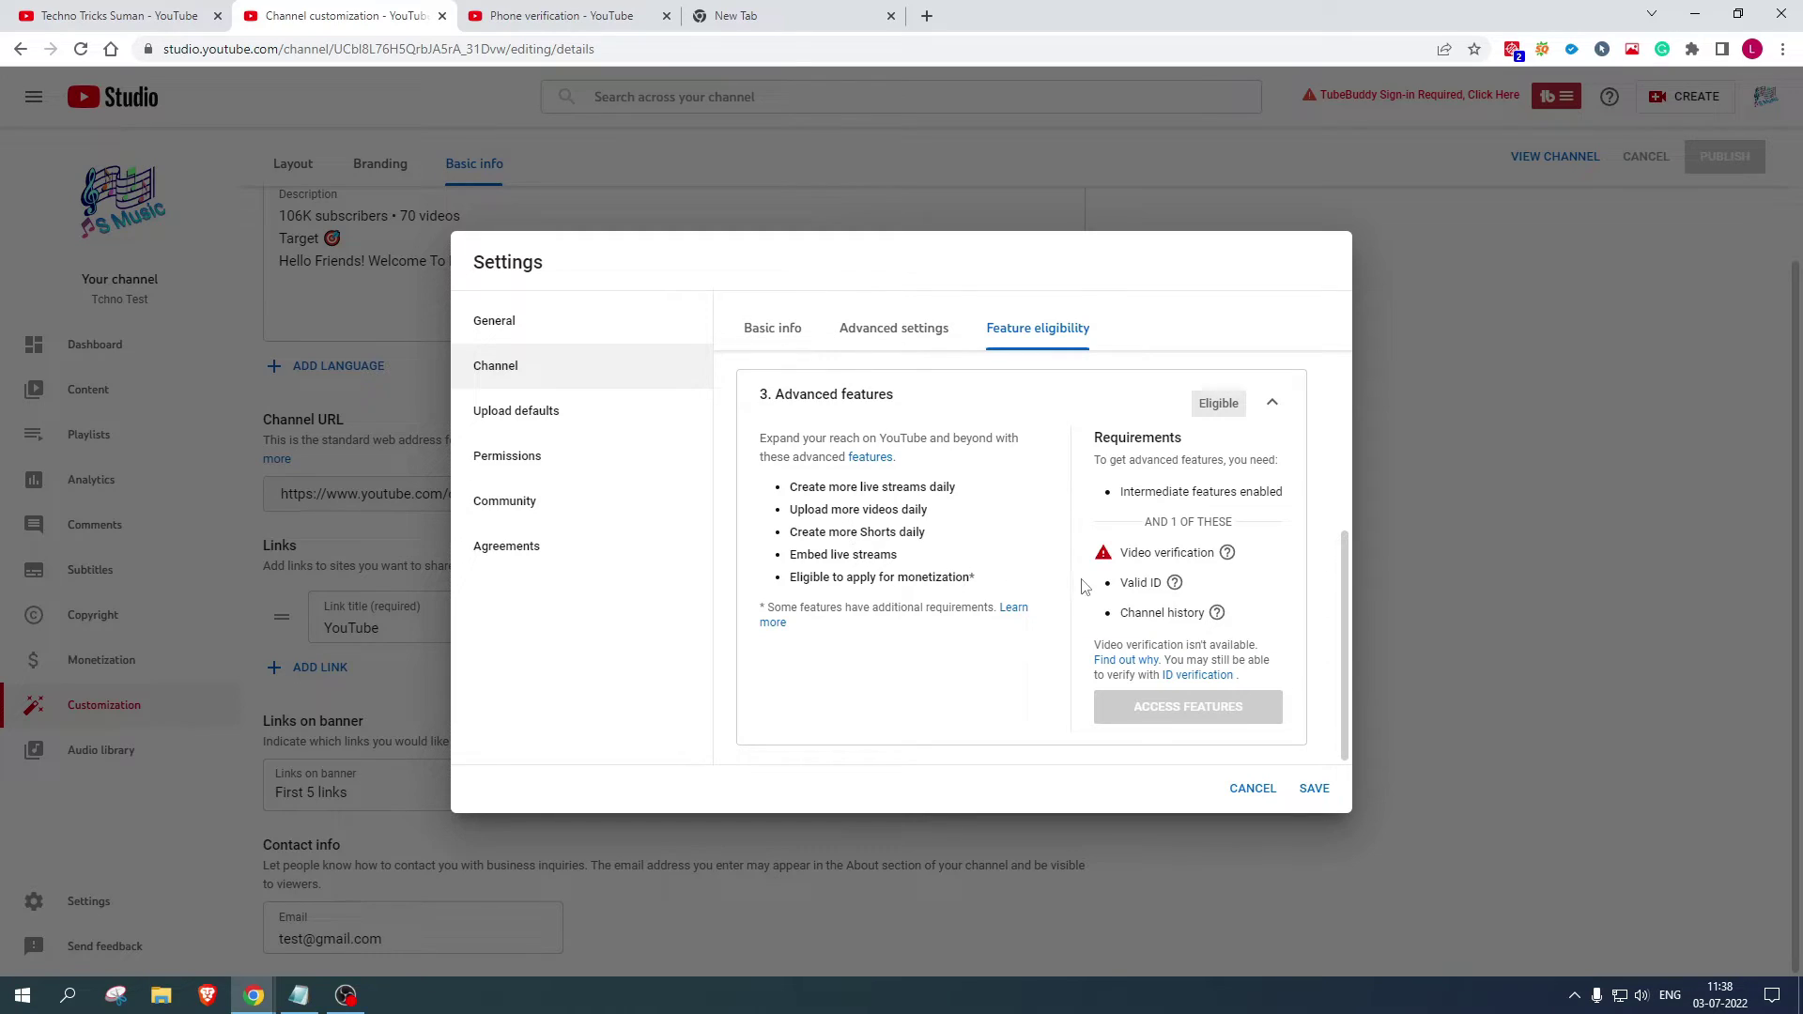
pyautogui.scroll(1, 1225, 578)
pyautogui.scroll(-1, 1226, 575)
pyautogui.moveTo(1121, 552); pyautogui.dragTo(1225, 559)
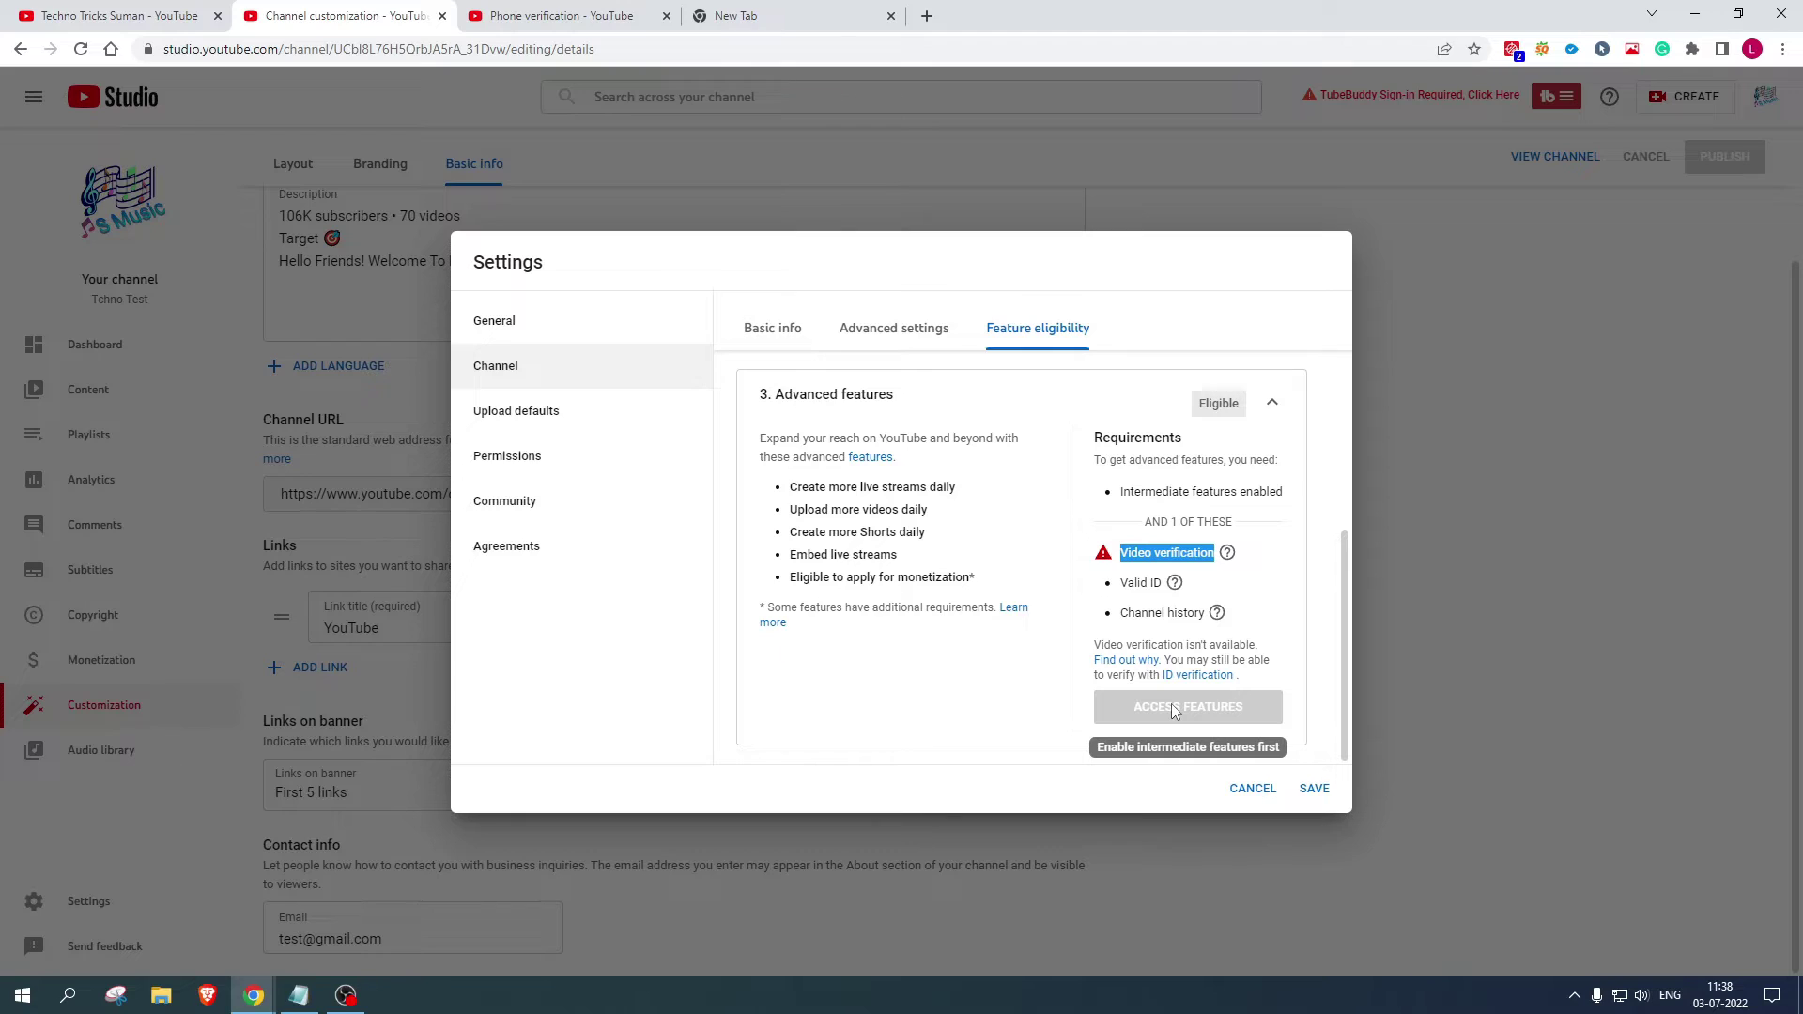
pyautogui.scroll(4, 1192, 694)
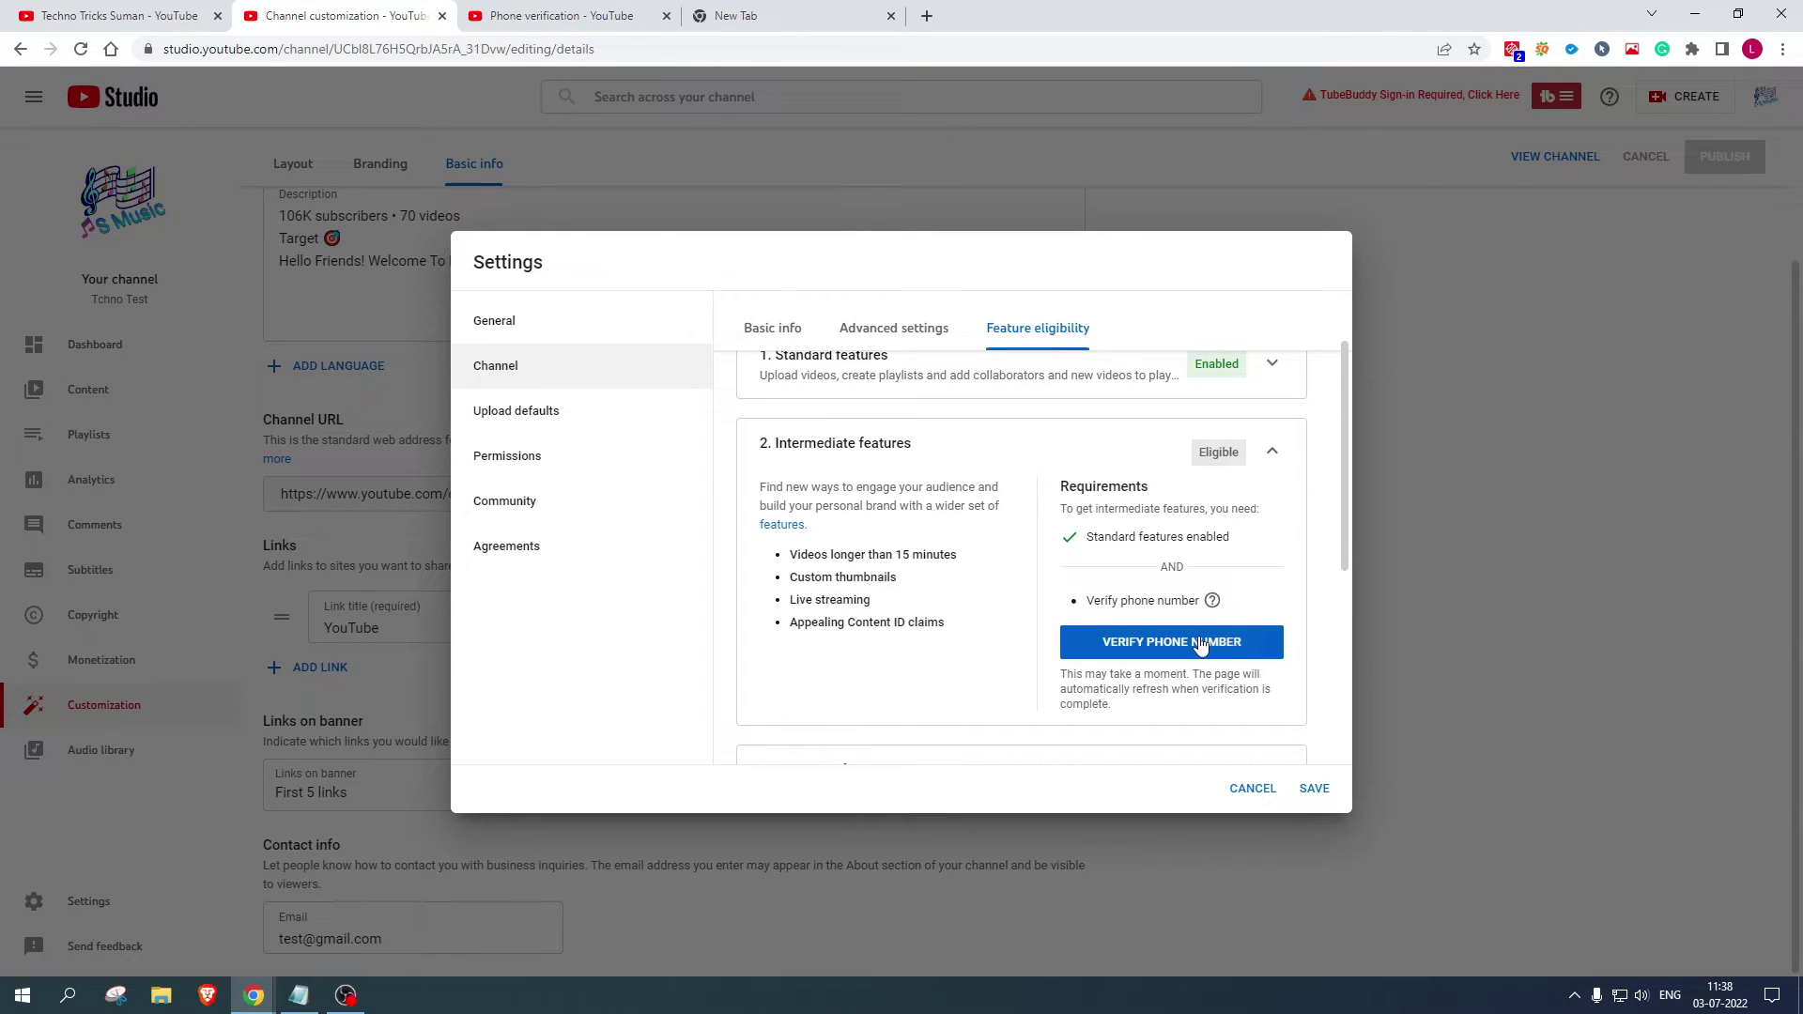
pyautogui.scroll(-4, 1155, 577)
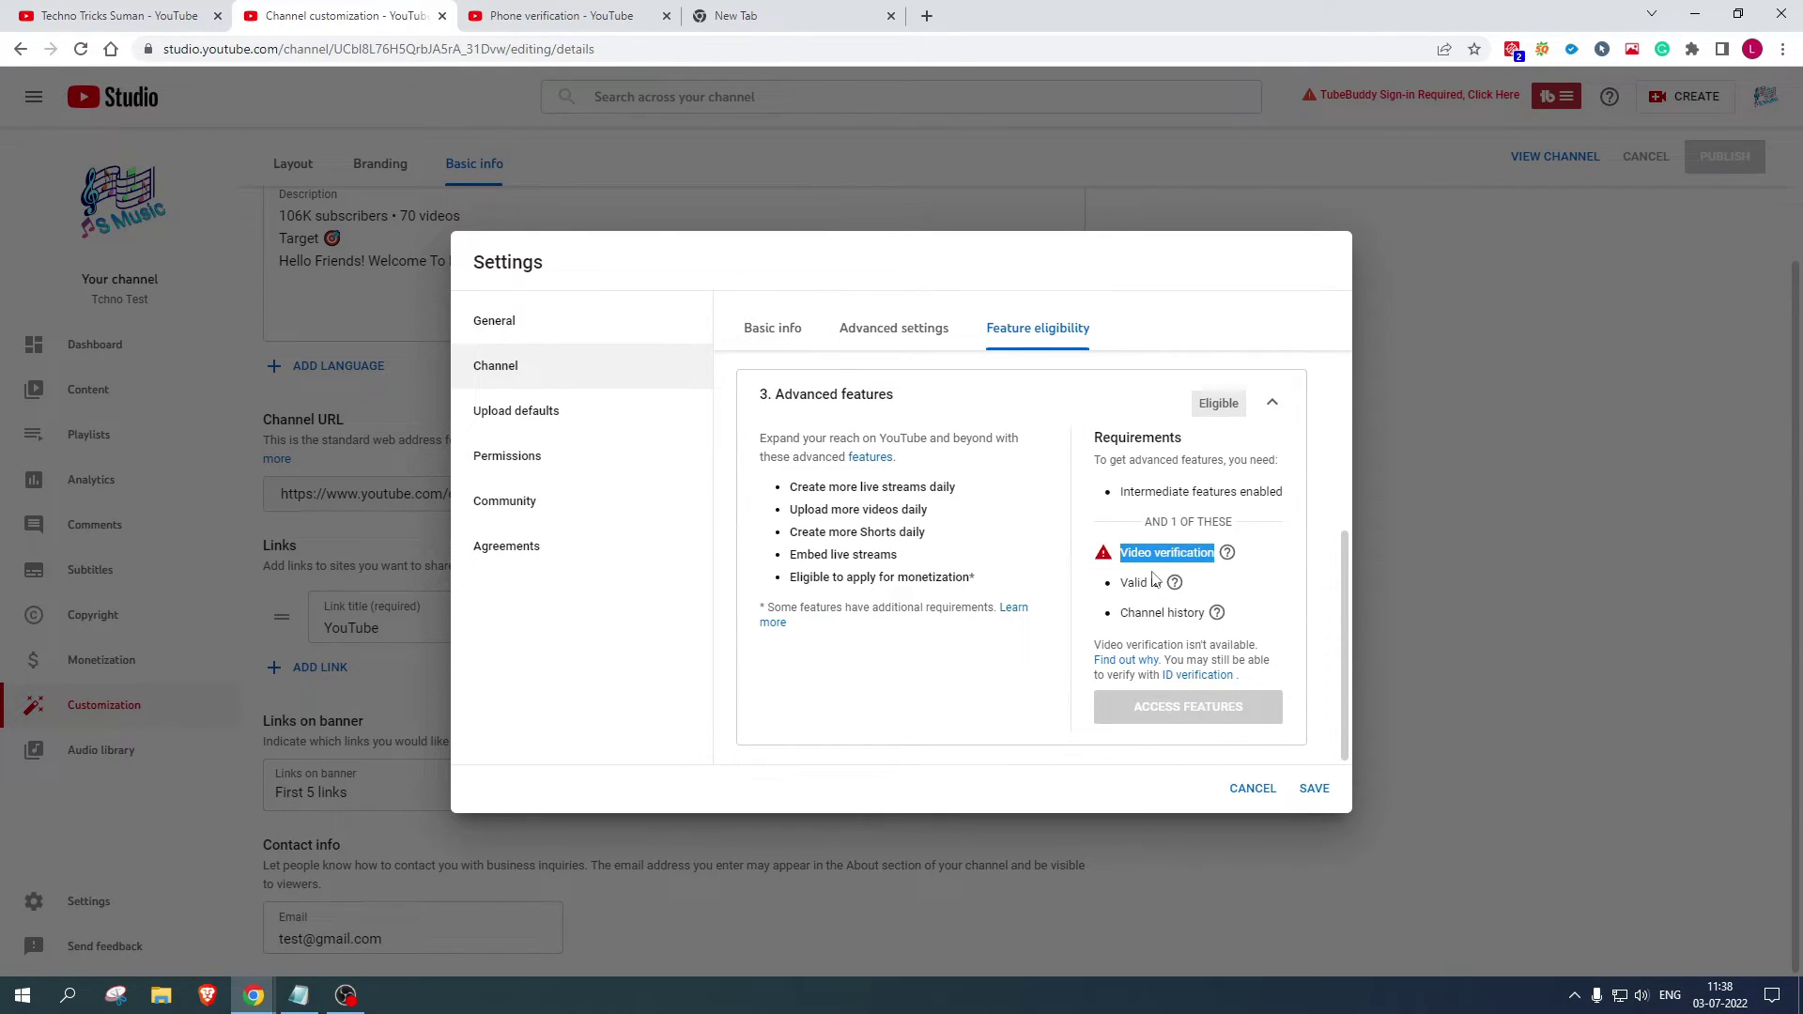
pyautogui.click(1314, 789)
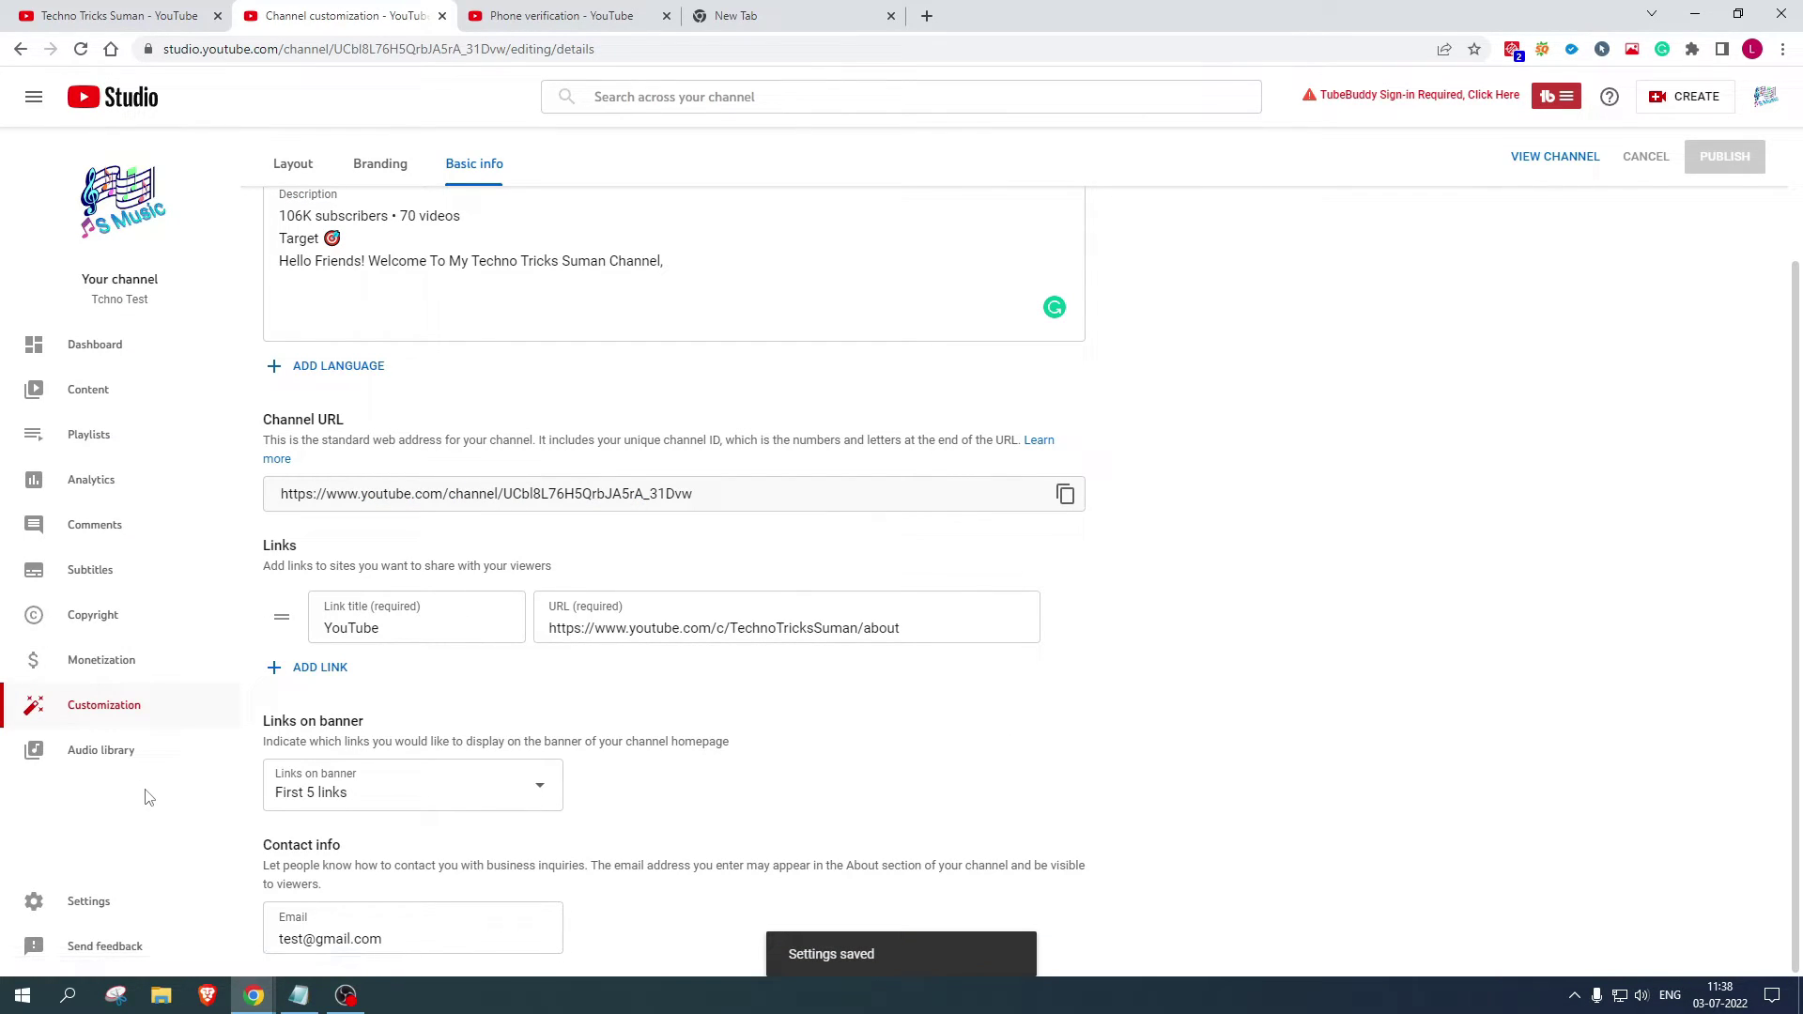
# - Examine the title, description, visibility and tags fields in the basic upload defaults
pyautogui.click(75, 906)
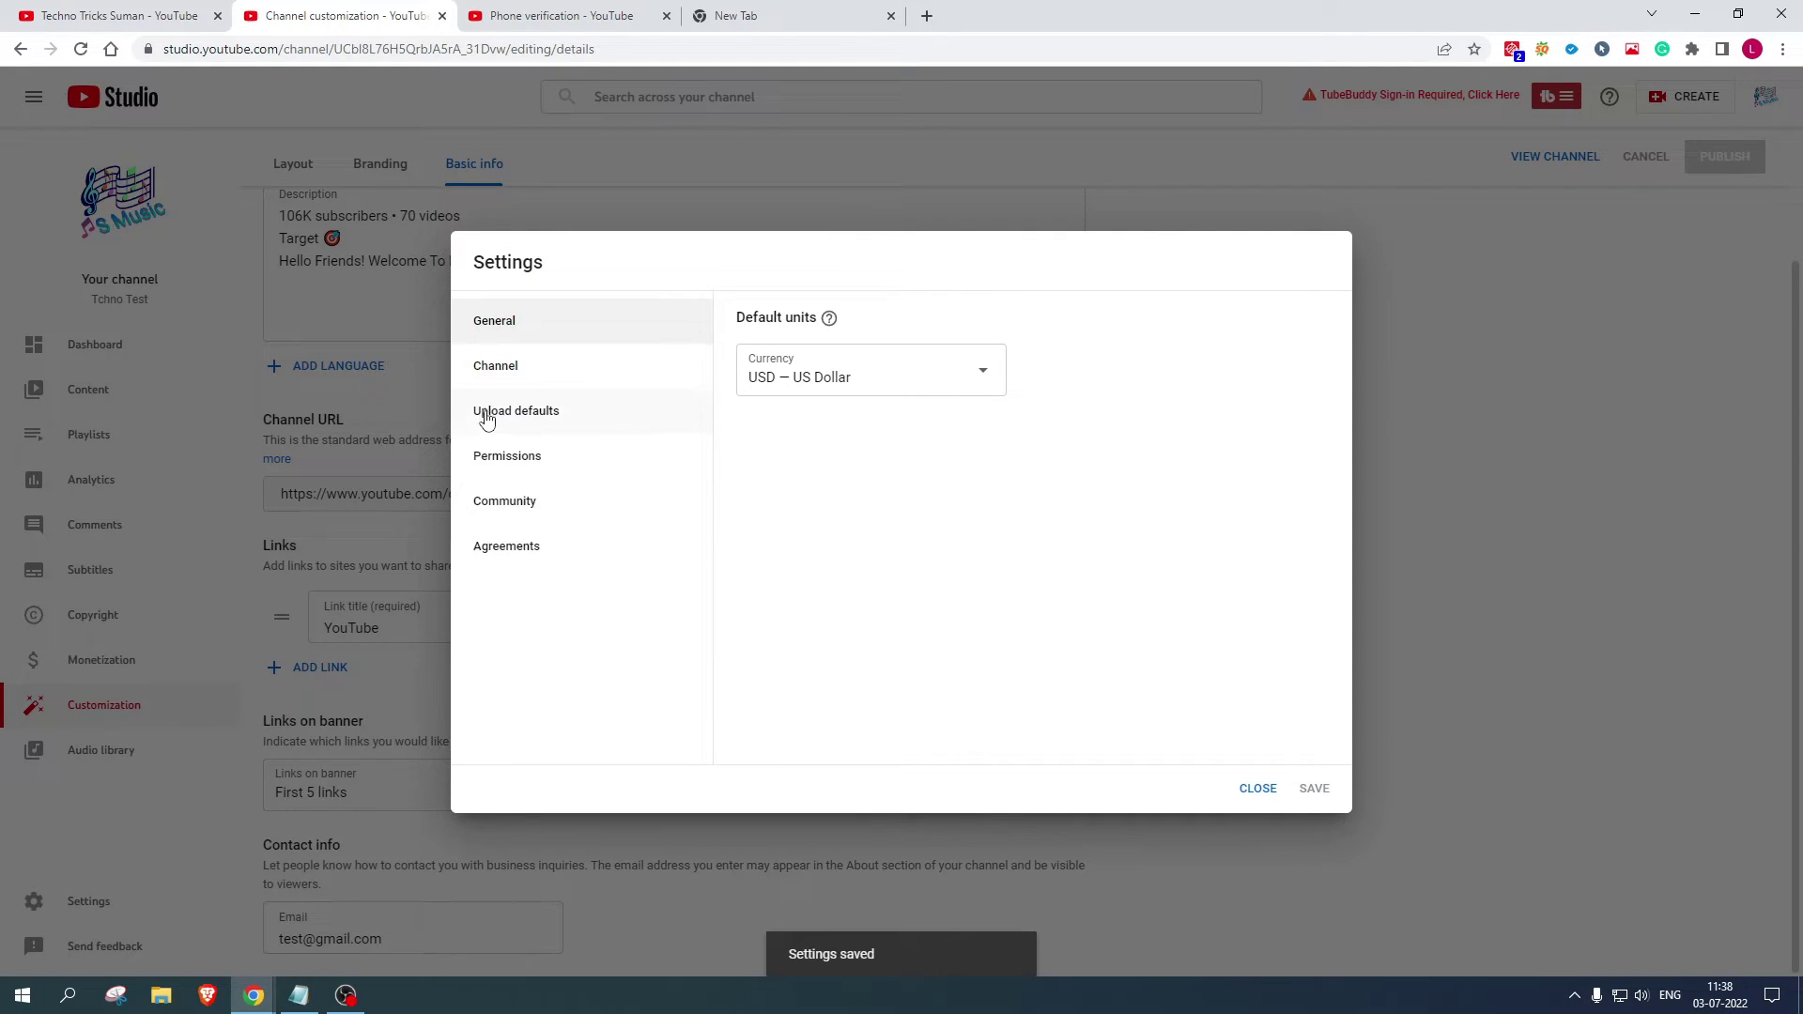
pyautogui.click(487, 416)
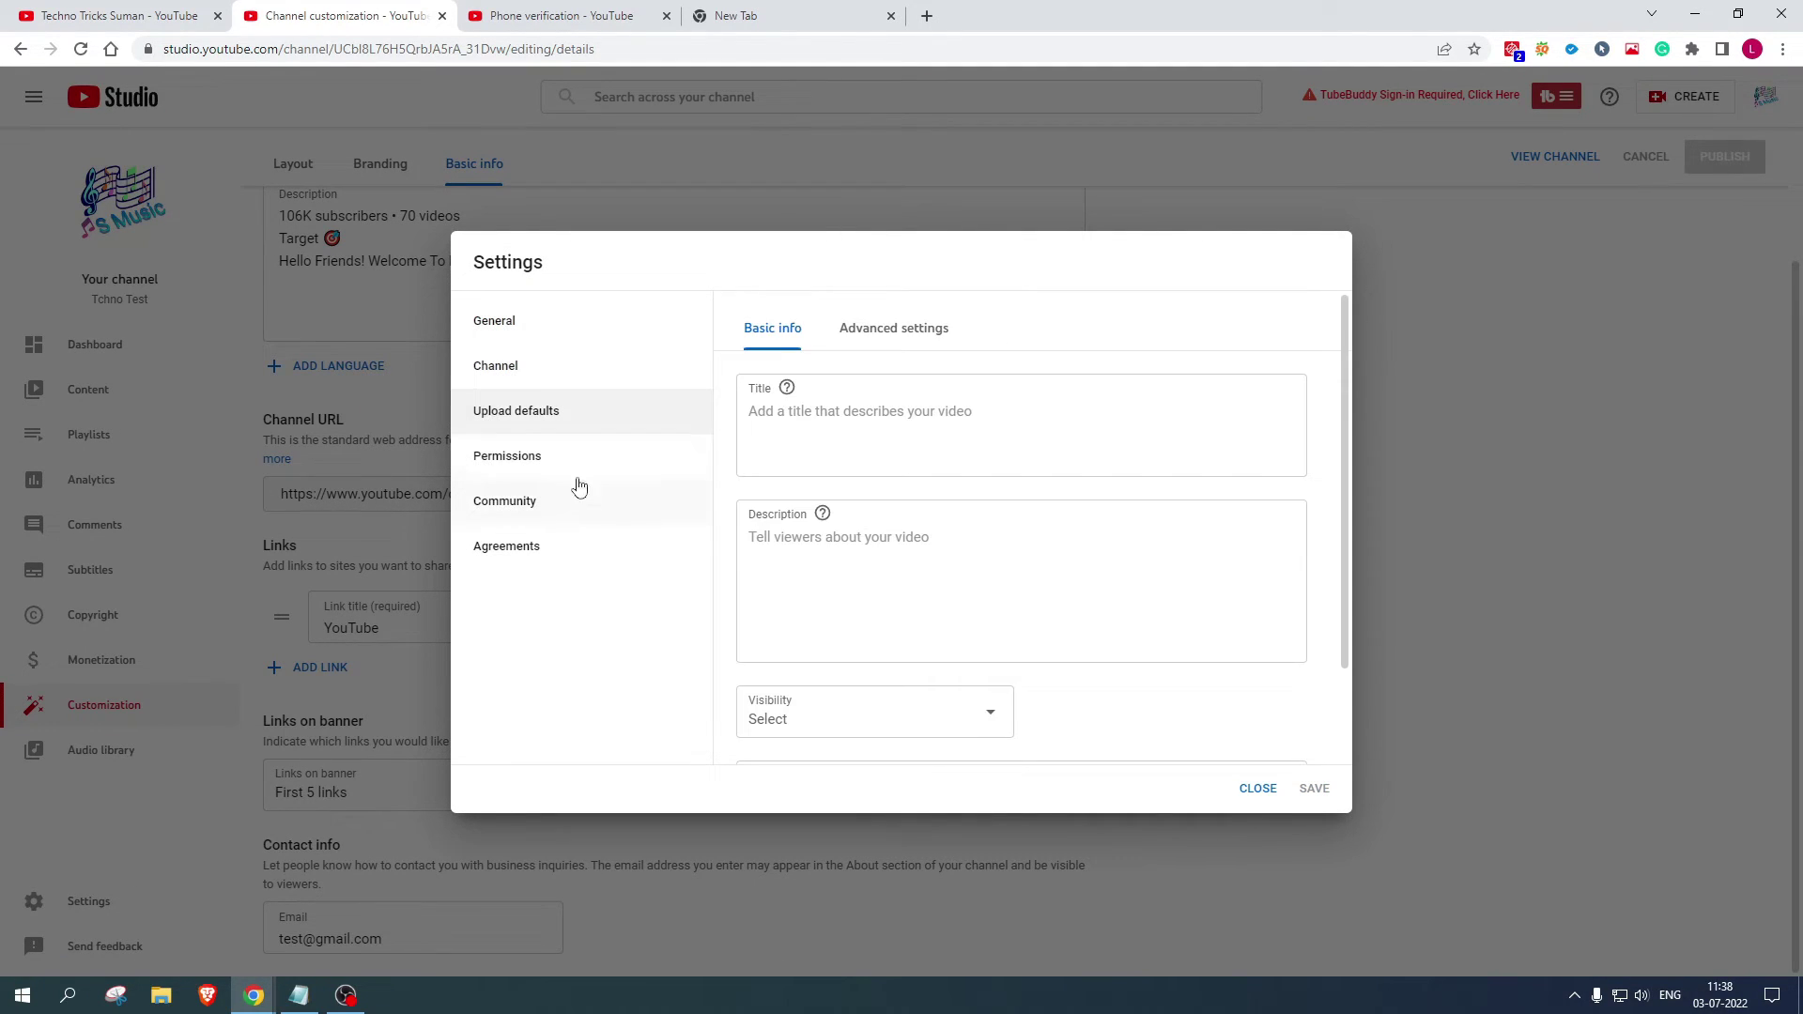
pyautogui.click(859, 535)
pyautogui.scroll(-1, 860, 532)
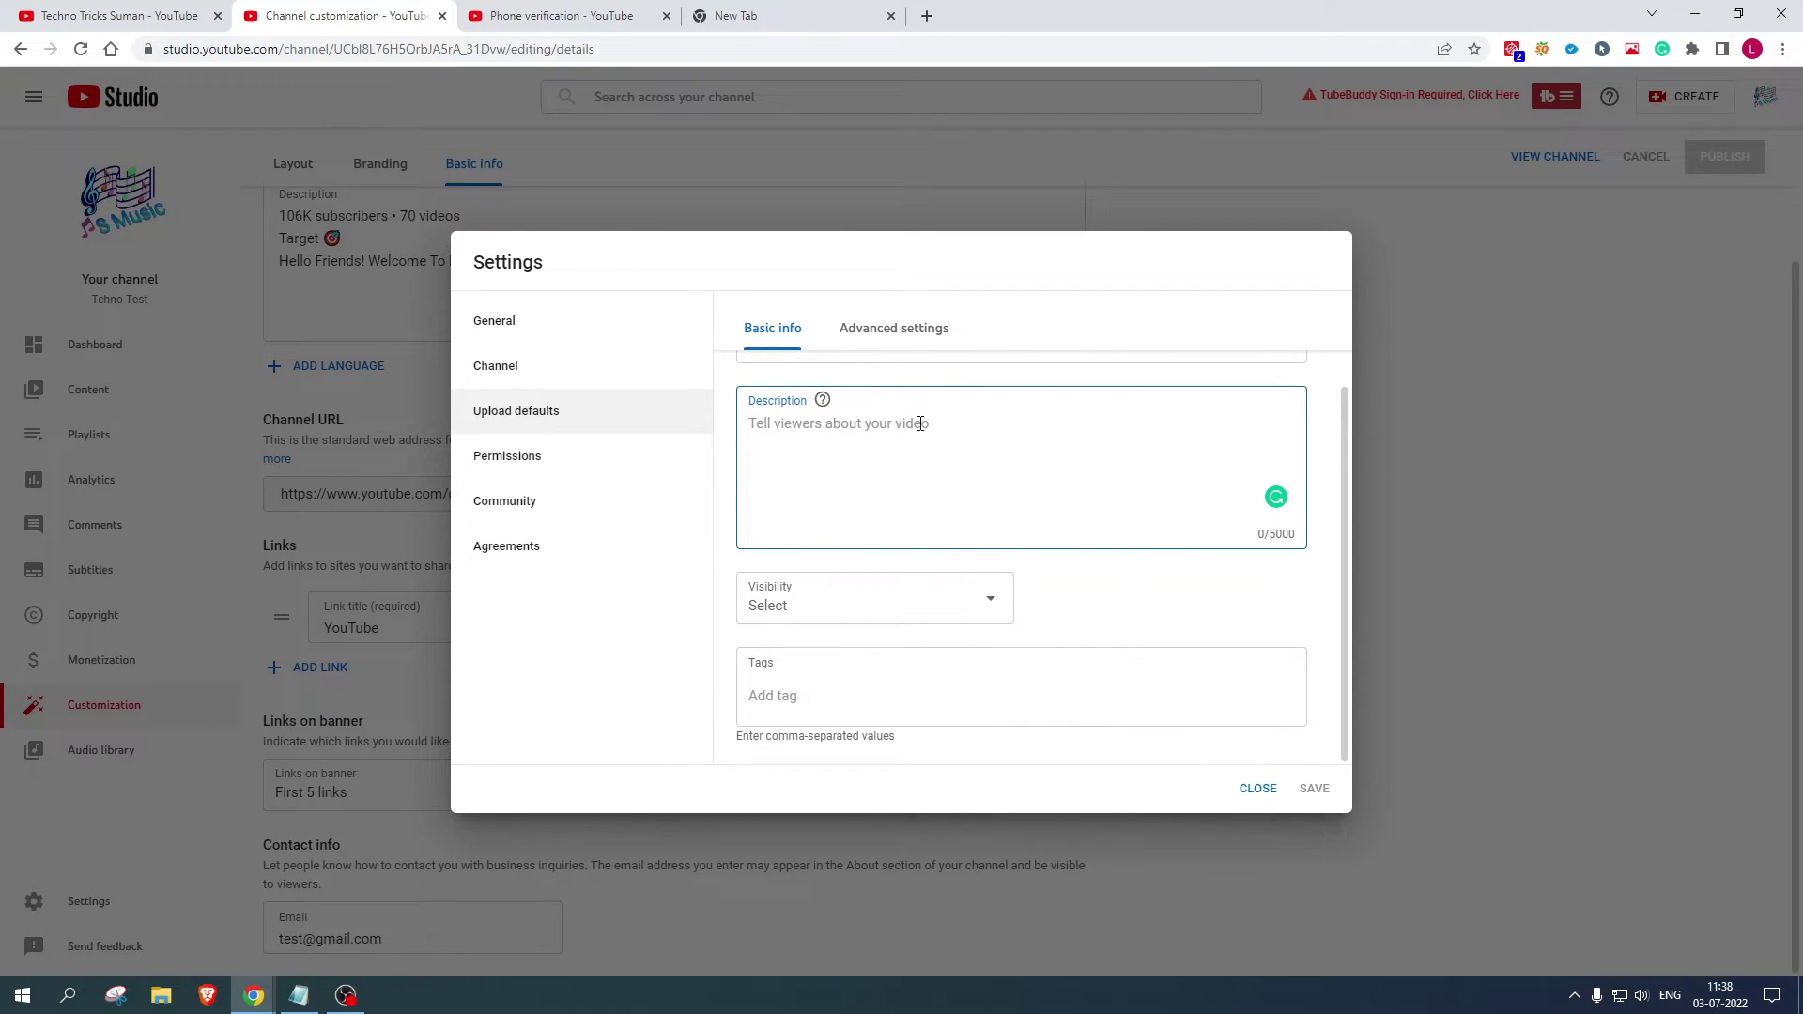
pyautogui.scroll(1, 926, 507)
pyautogui.click(854, 429)
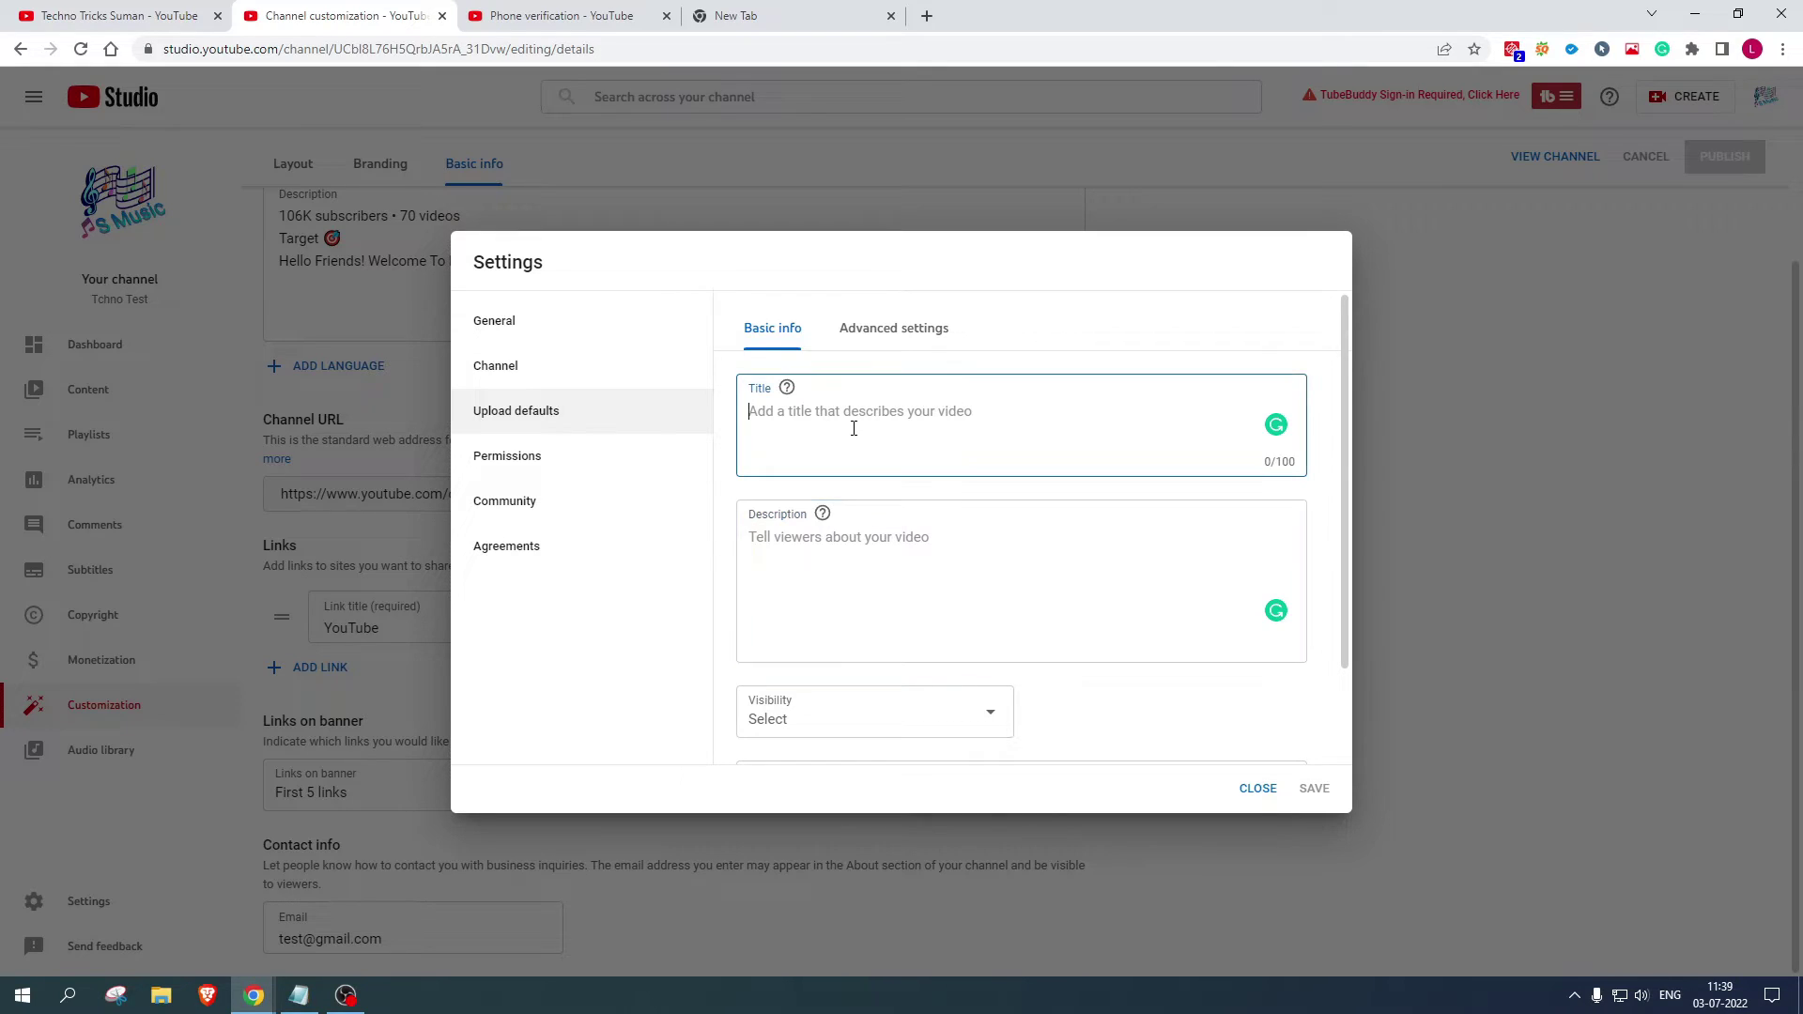
pyautogui.scroll(-1, 868, 540)
pyautogui.click(865, 699)
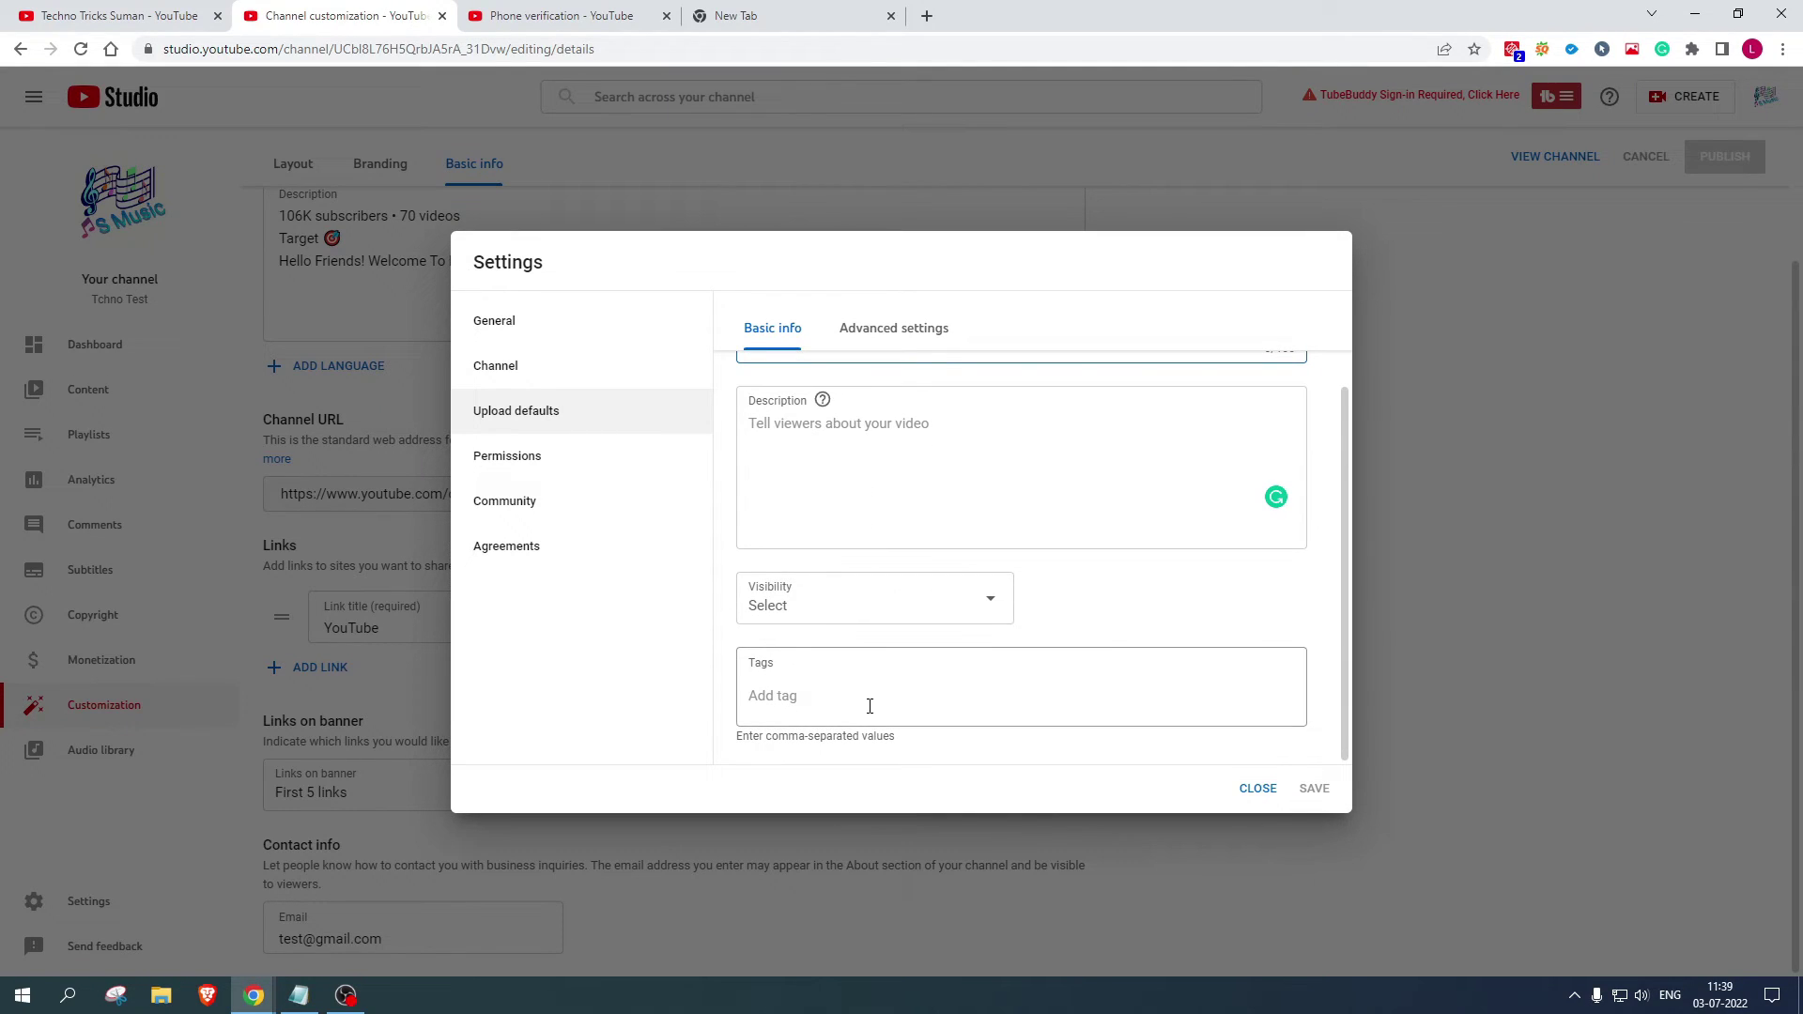
pyautogui.click(881, 628)
pyautogui.click(803, 695)
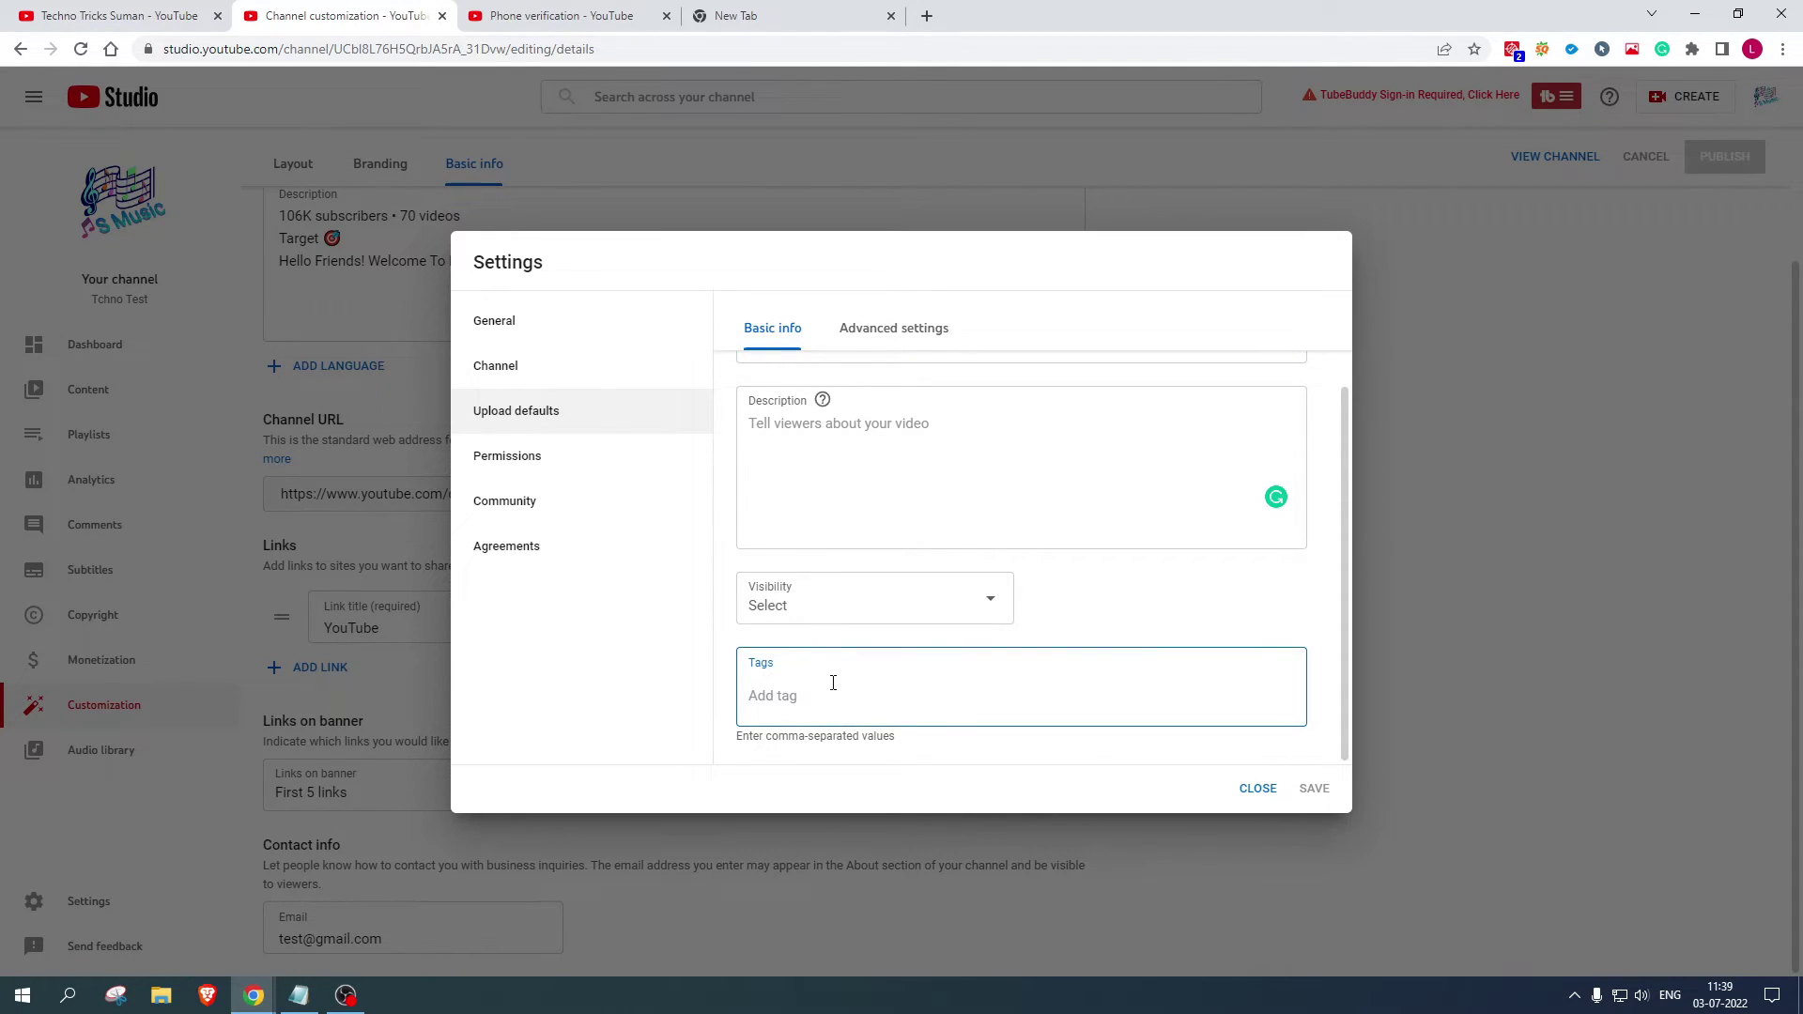
pyautogui.click(822, 612)
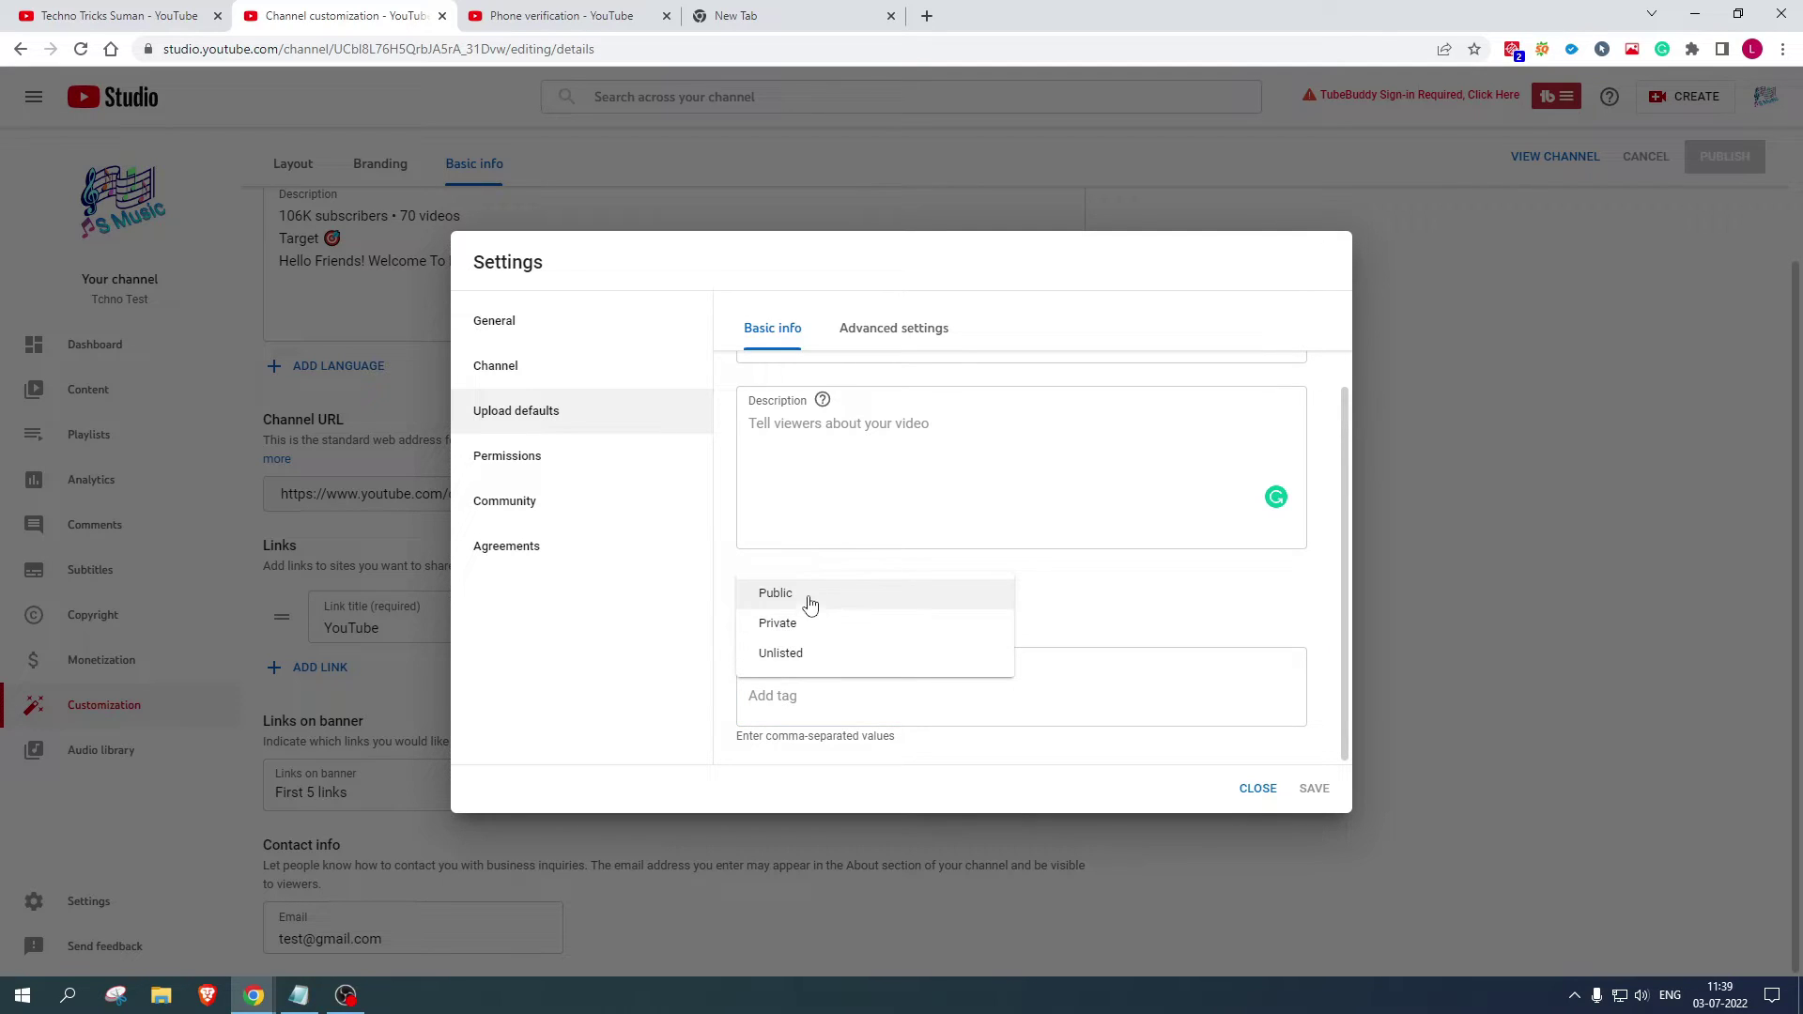
pyautogui.scroll(1, 946, 581)
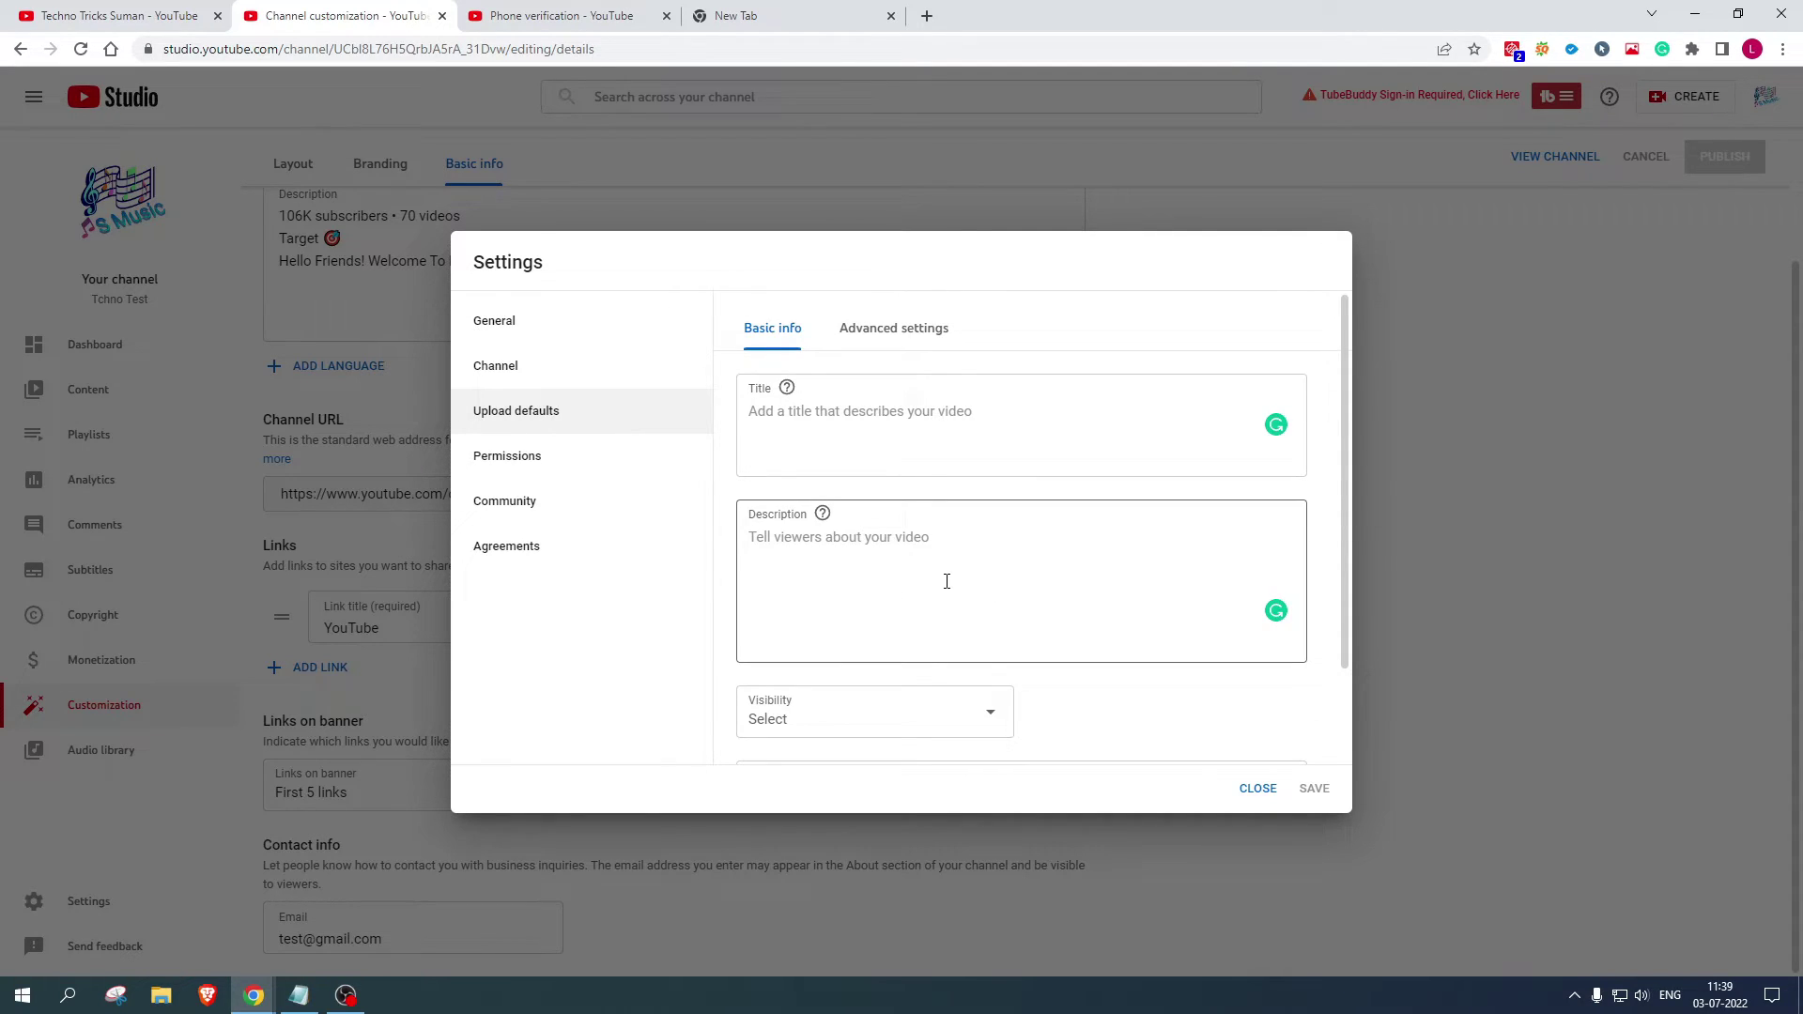
# - In the advanced upload defaults, set the video category to People & Blogs
pyautogui.click(895, 335)
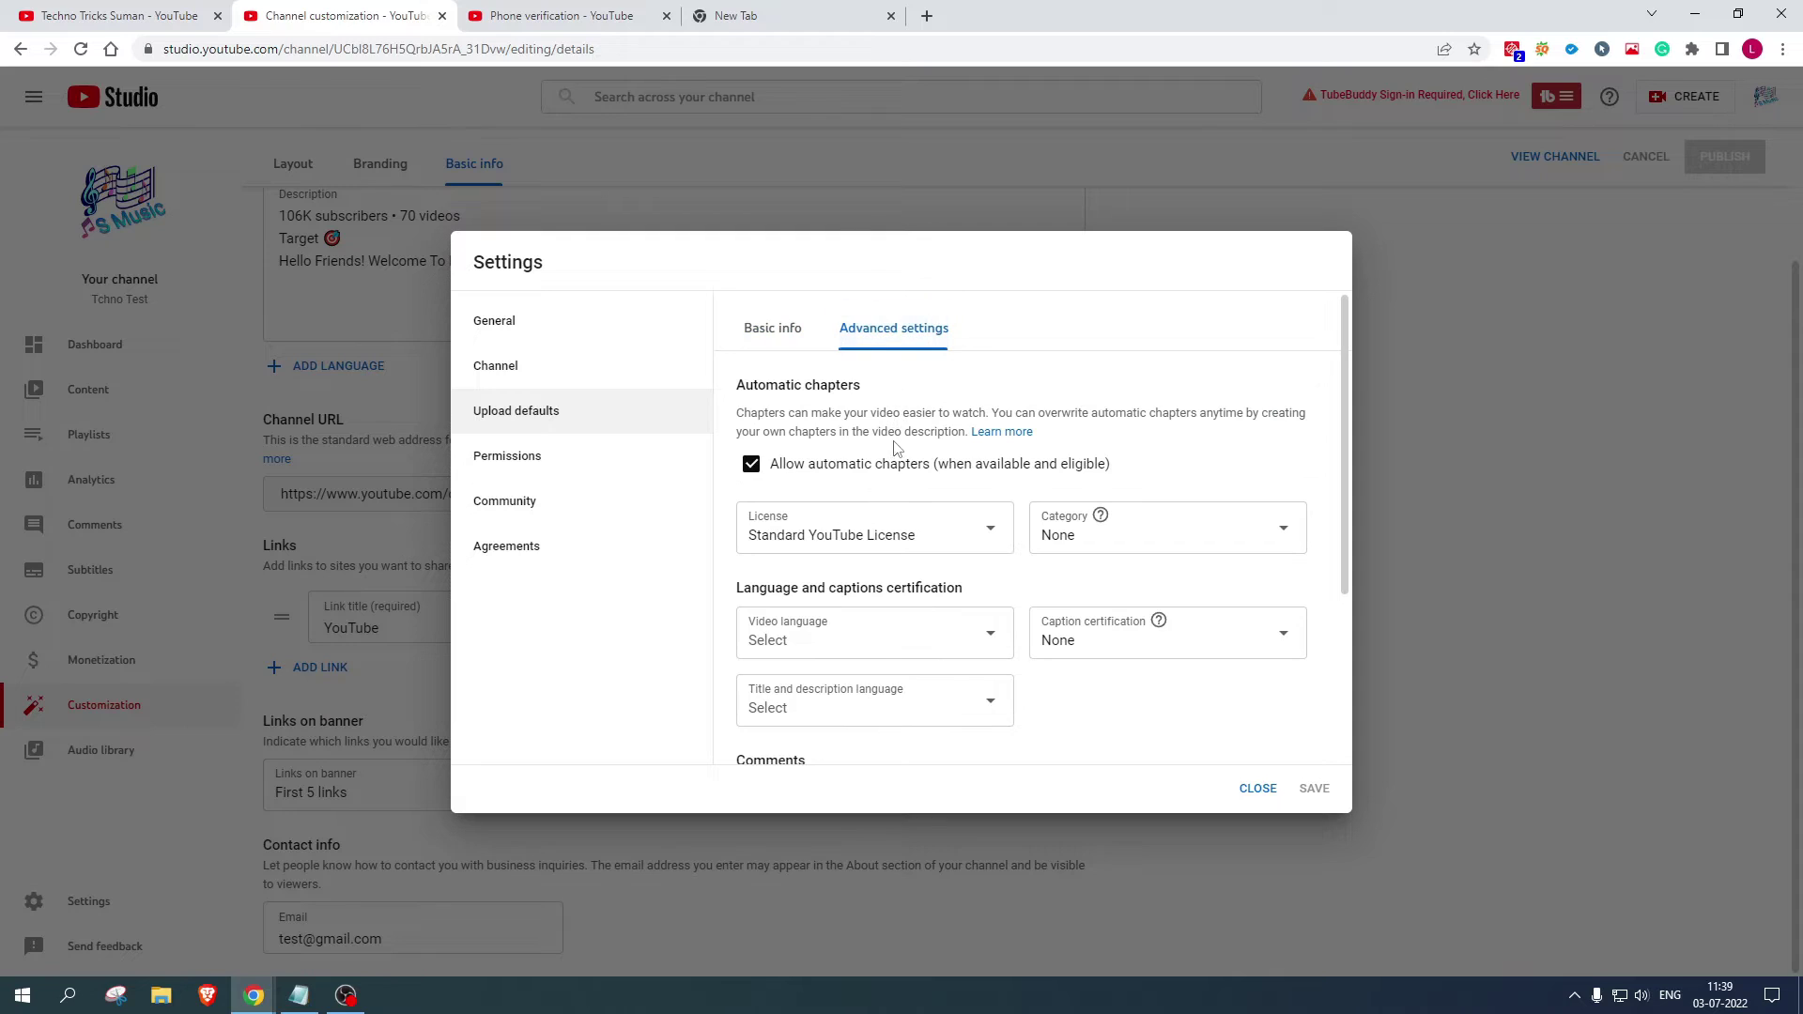
pyautogui.scroll(-1, 977, 449)
pyautogui.click(1134, 439)
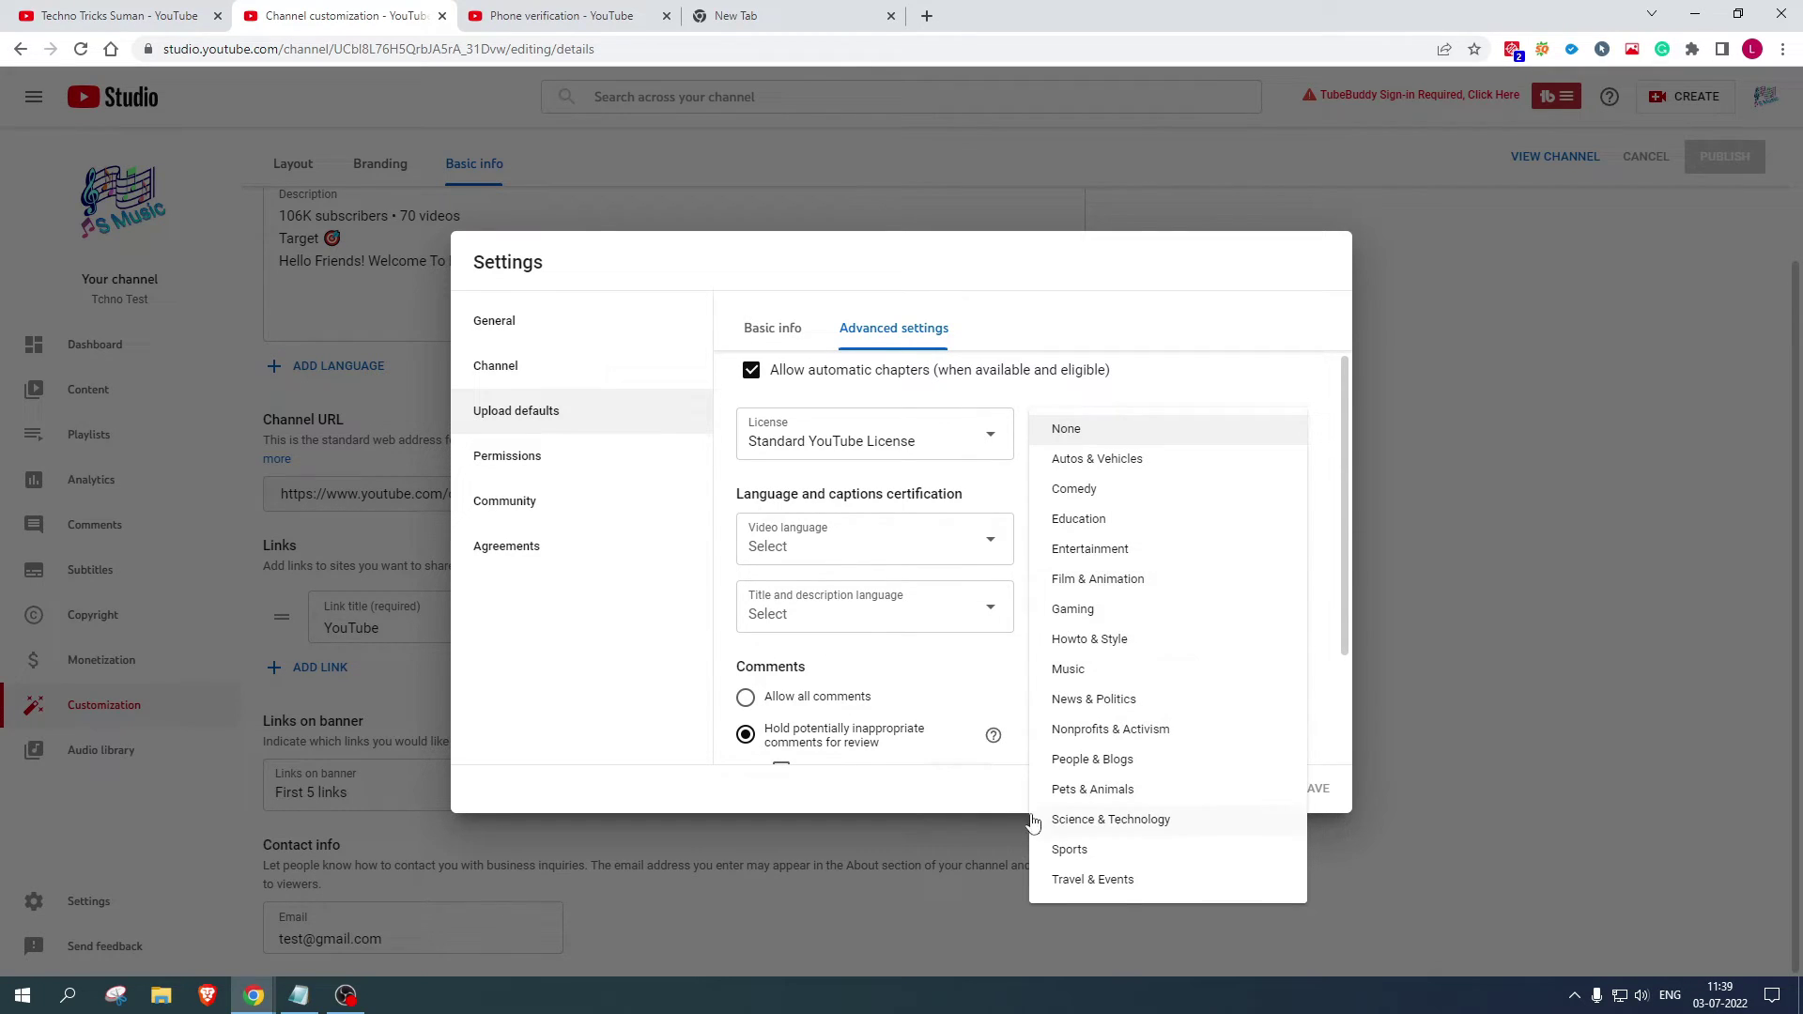
pyautogui.click(1092, 759)
# - Set the default video language to Hindi and check the caption certification option, keeping it at None
pyautogui.click(819, 546)
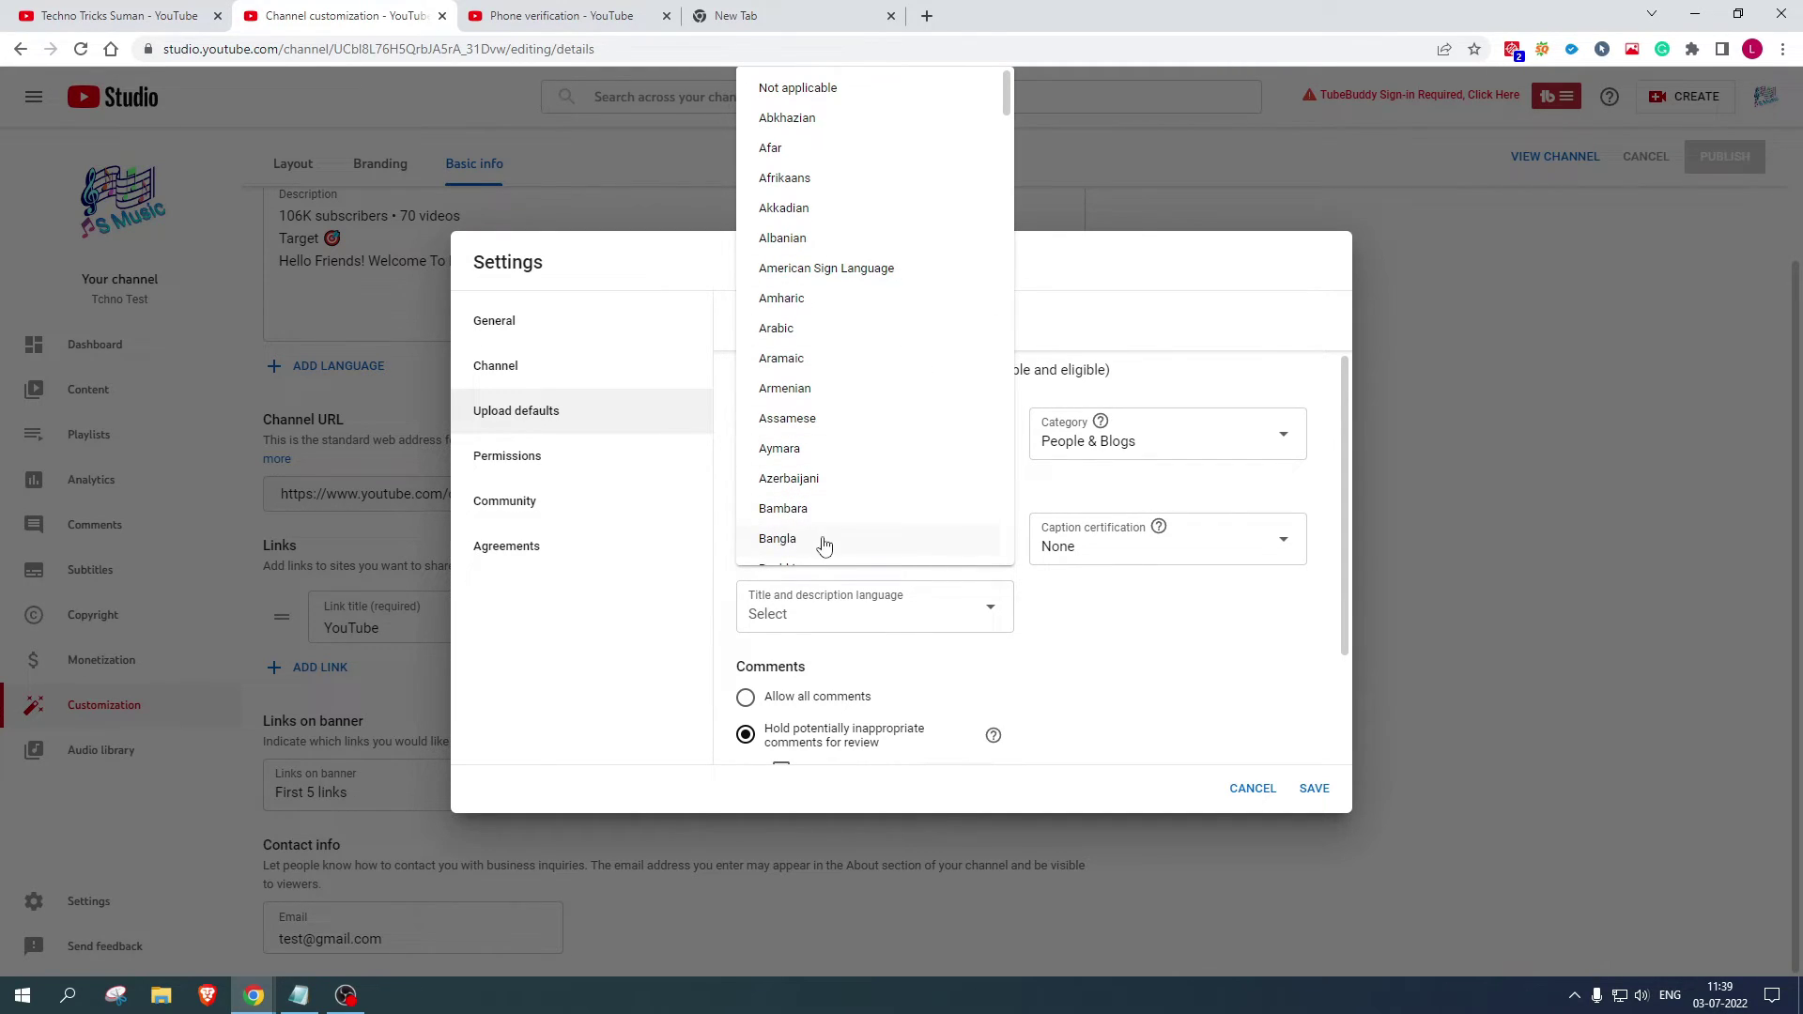
pyautogui.scroll(-10, 862, 319)
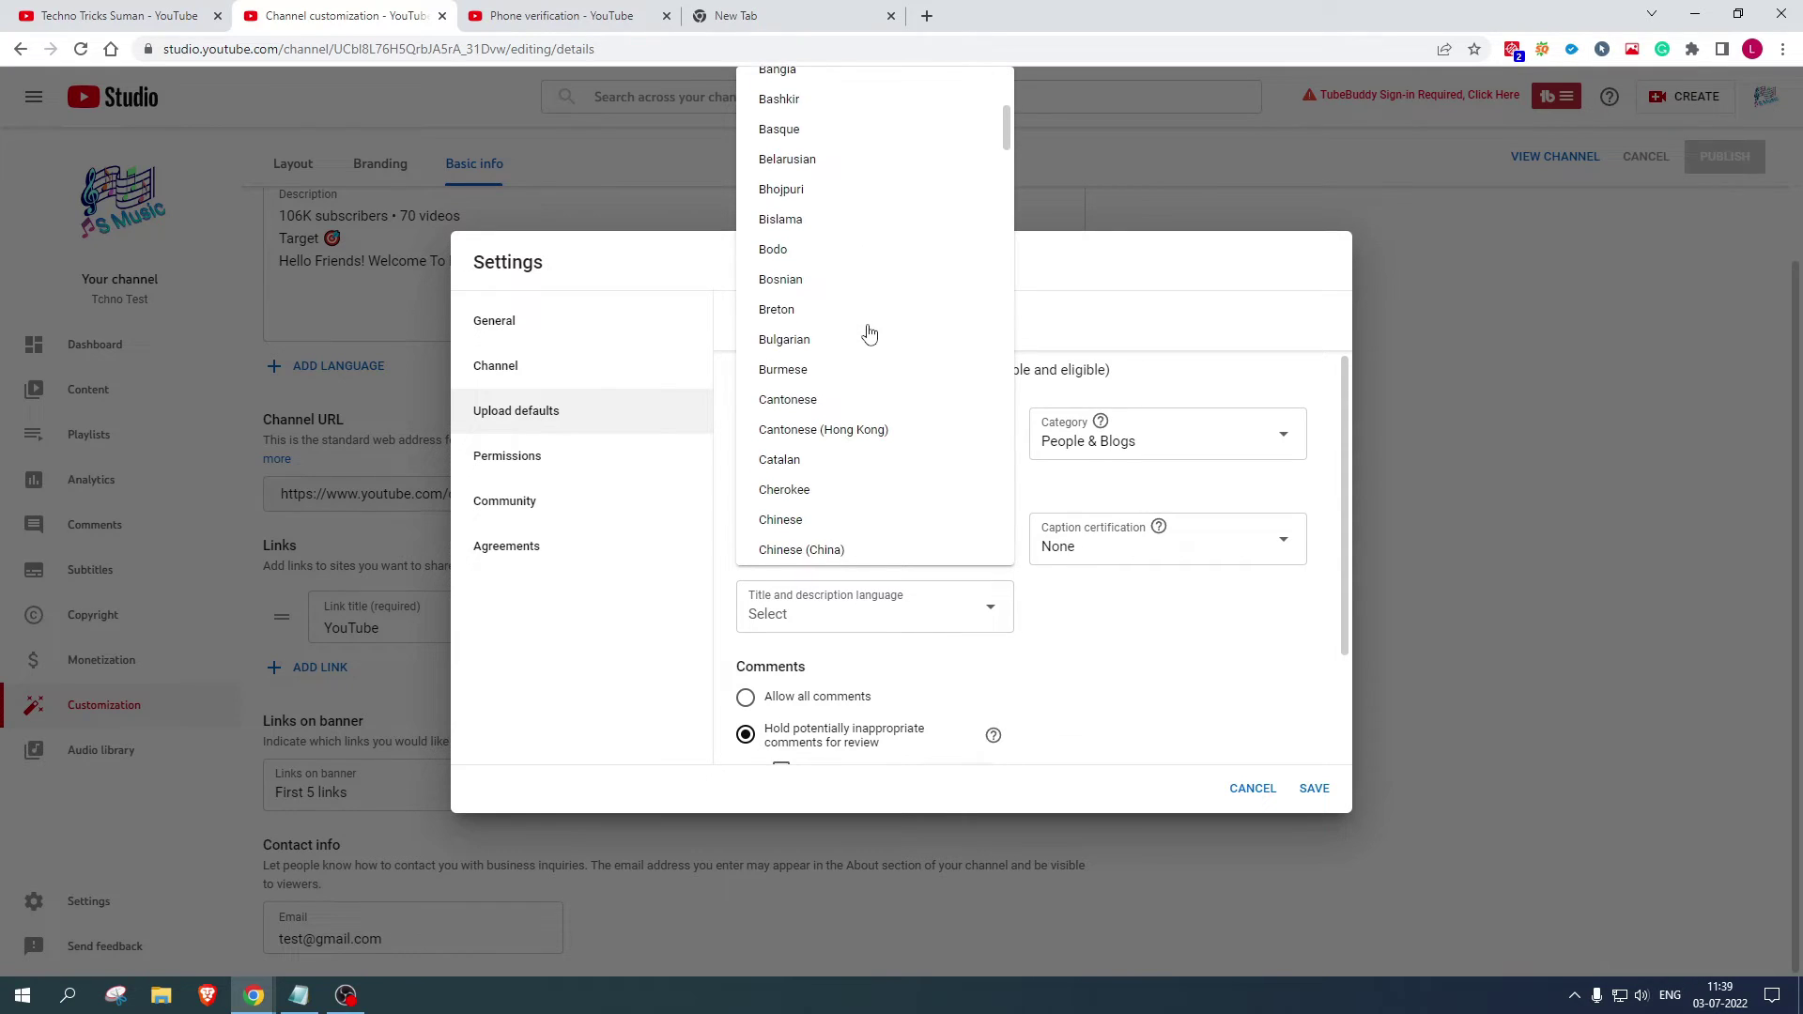
pyautogui.scroll(-12, 858, 413)
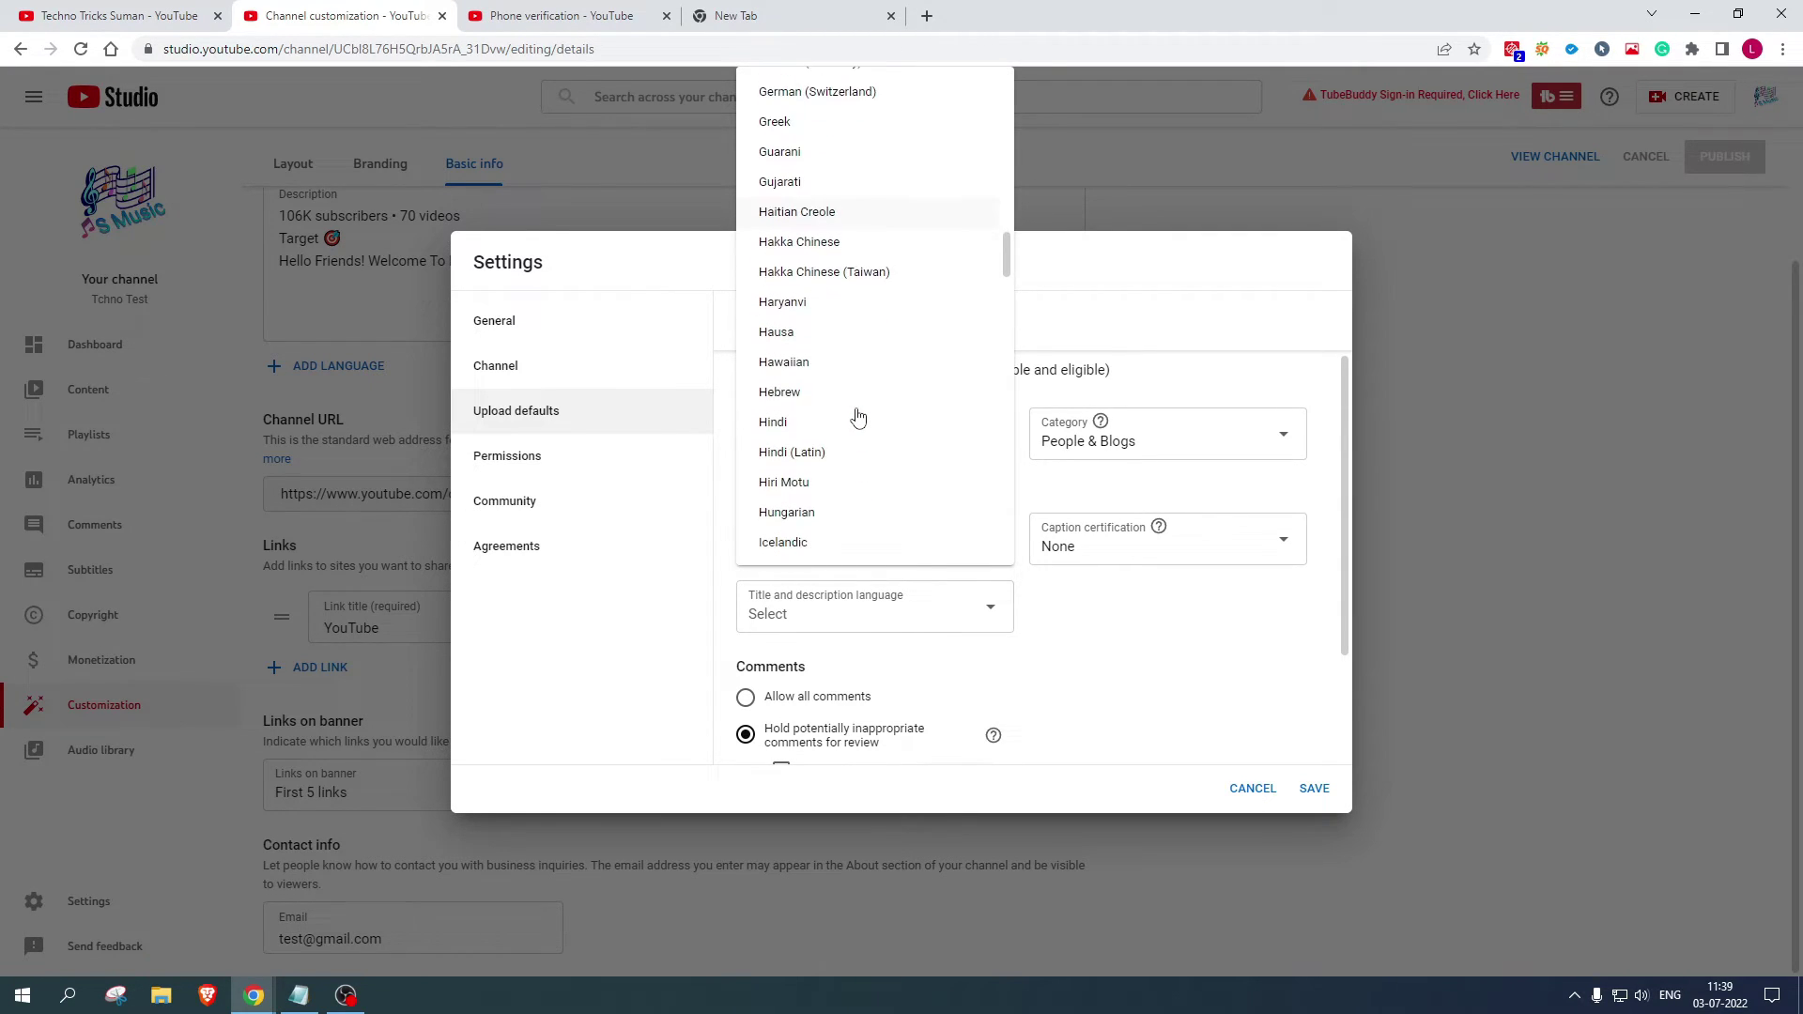
pyautogui.click(773, 423)
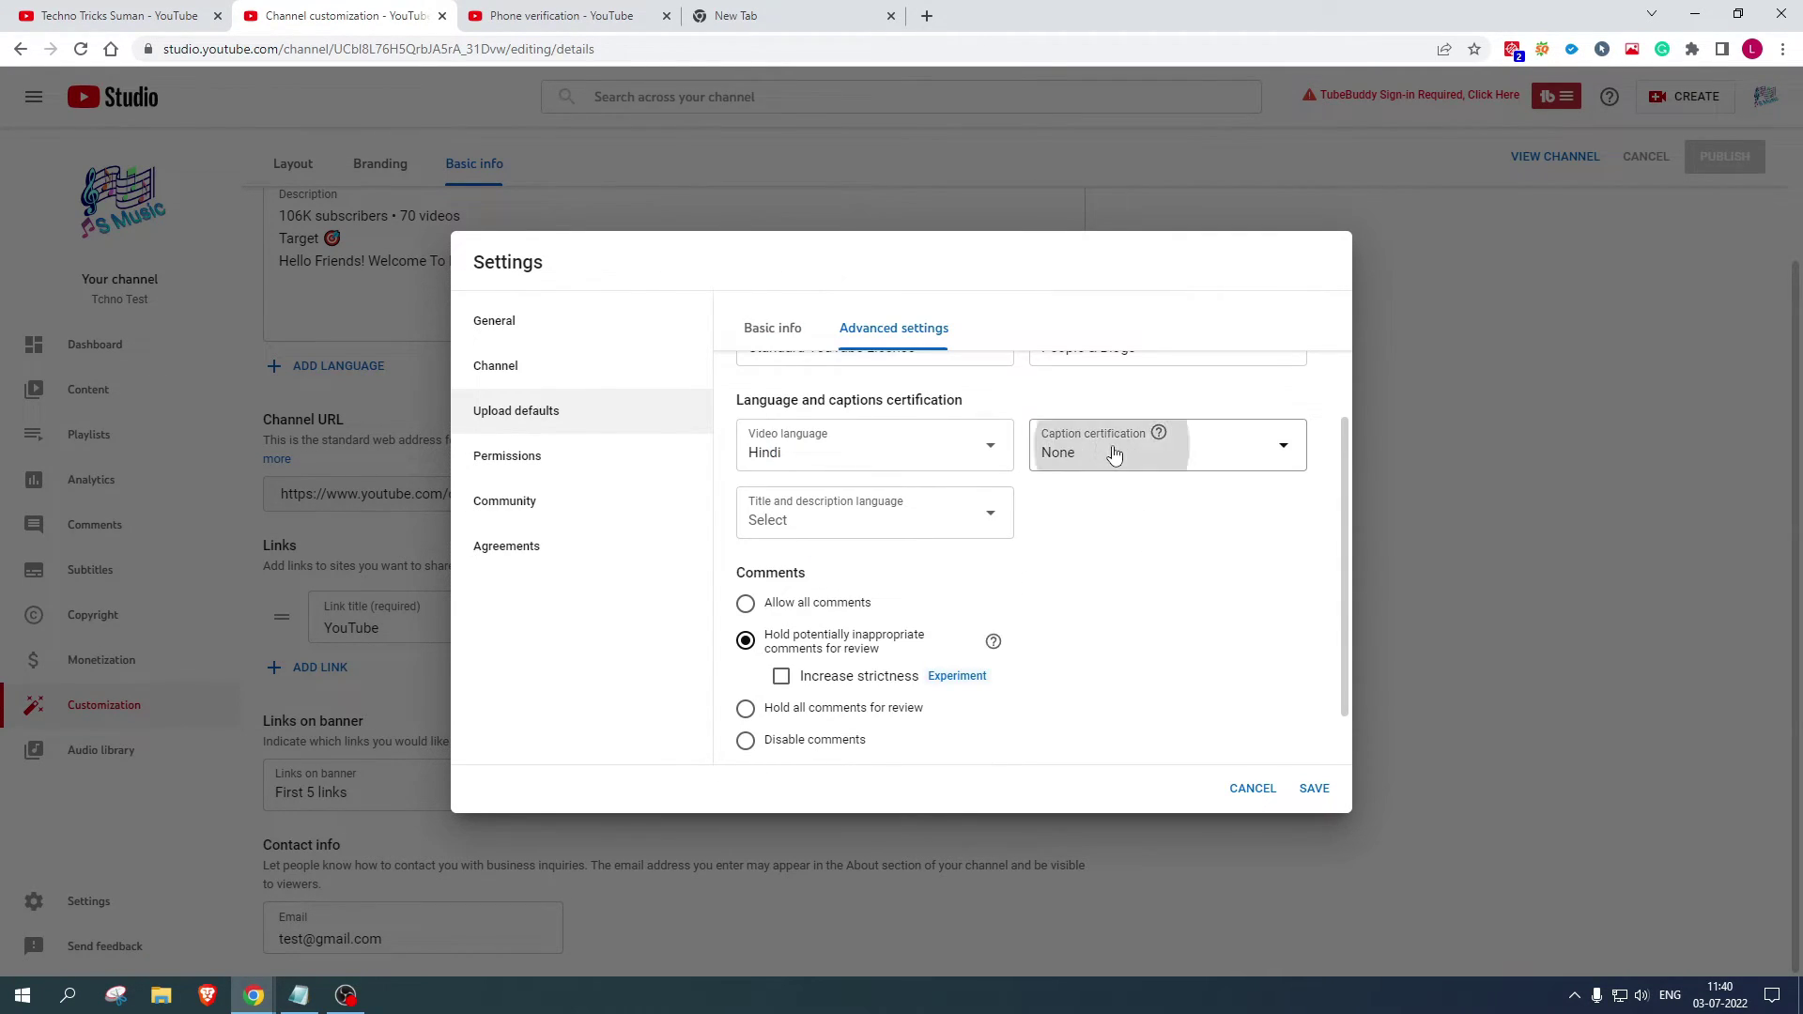
pyautogui.click(1118, 453)
pyautogui.click(1136, 440)
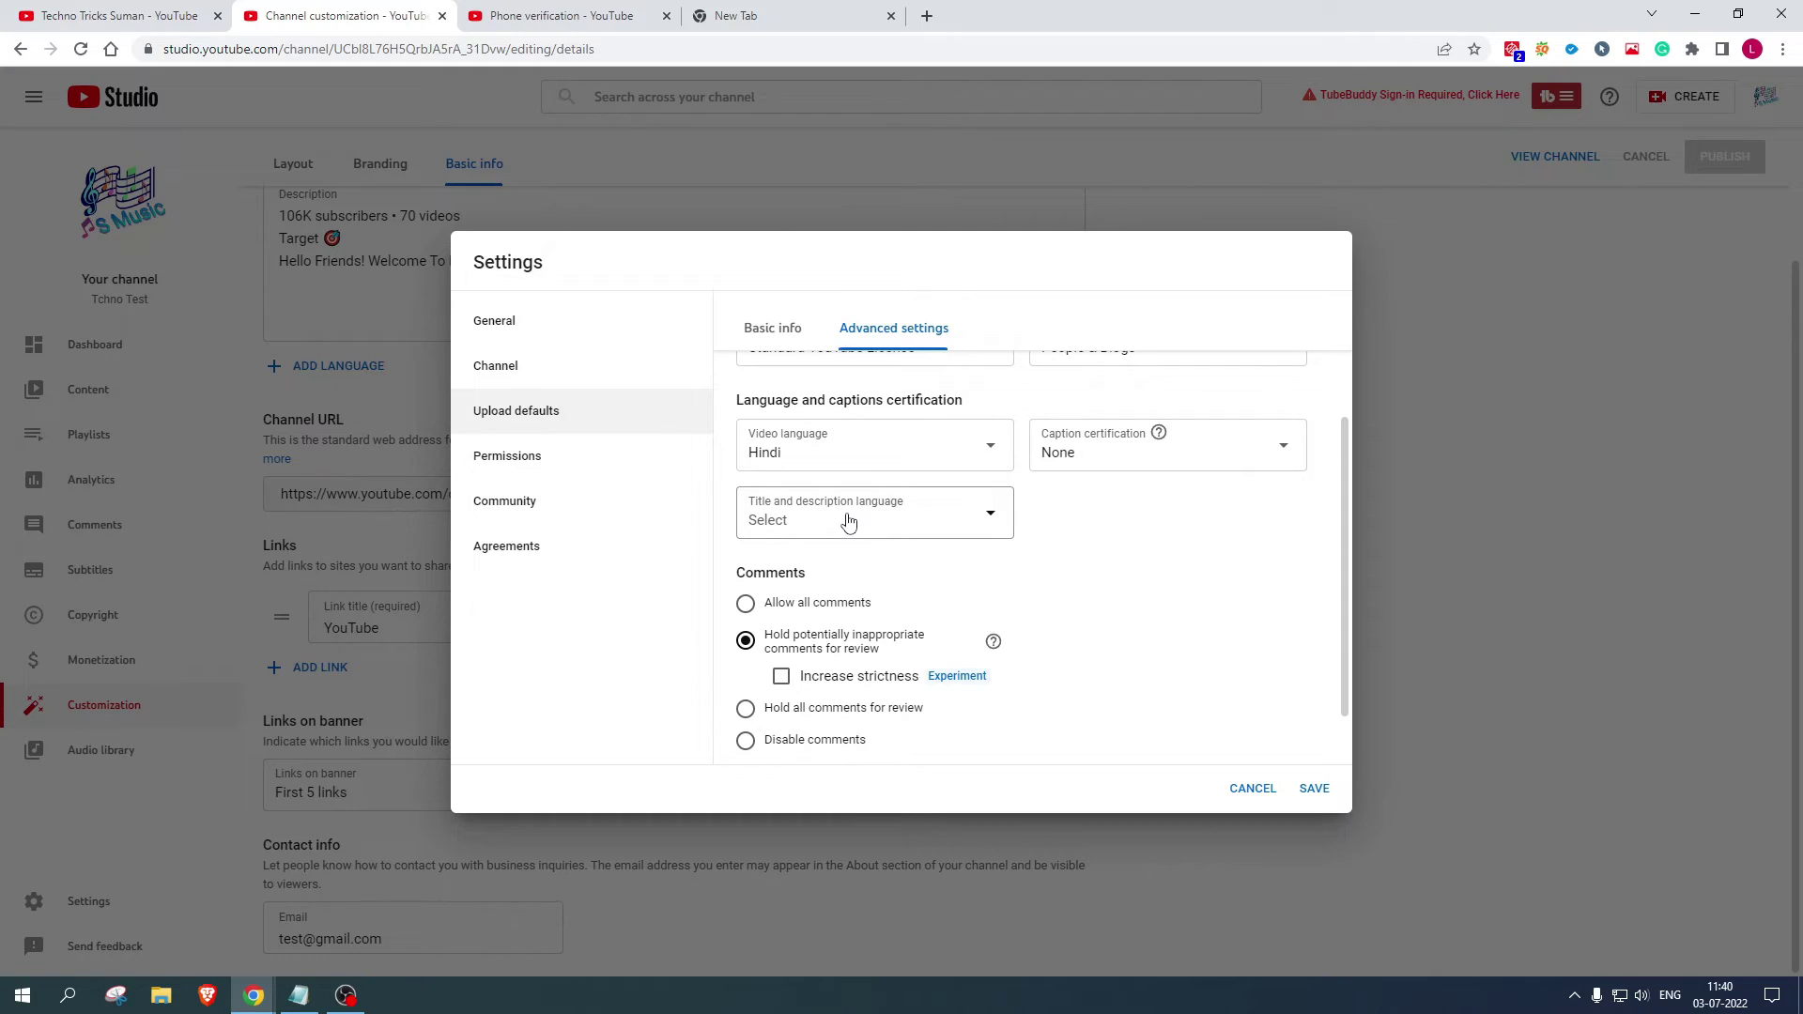
# - Review the title and description fields in the basic upload defaults
pyautogui.click(773, 336)
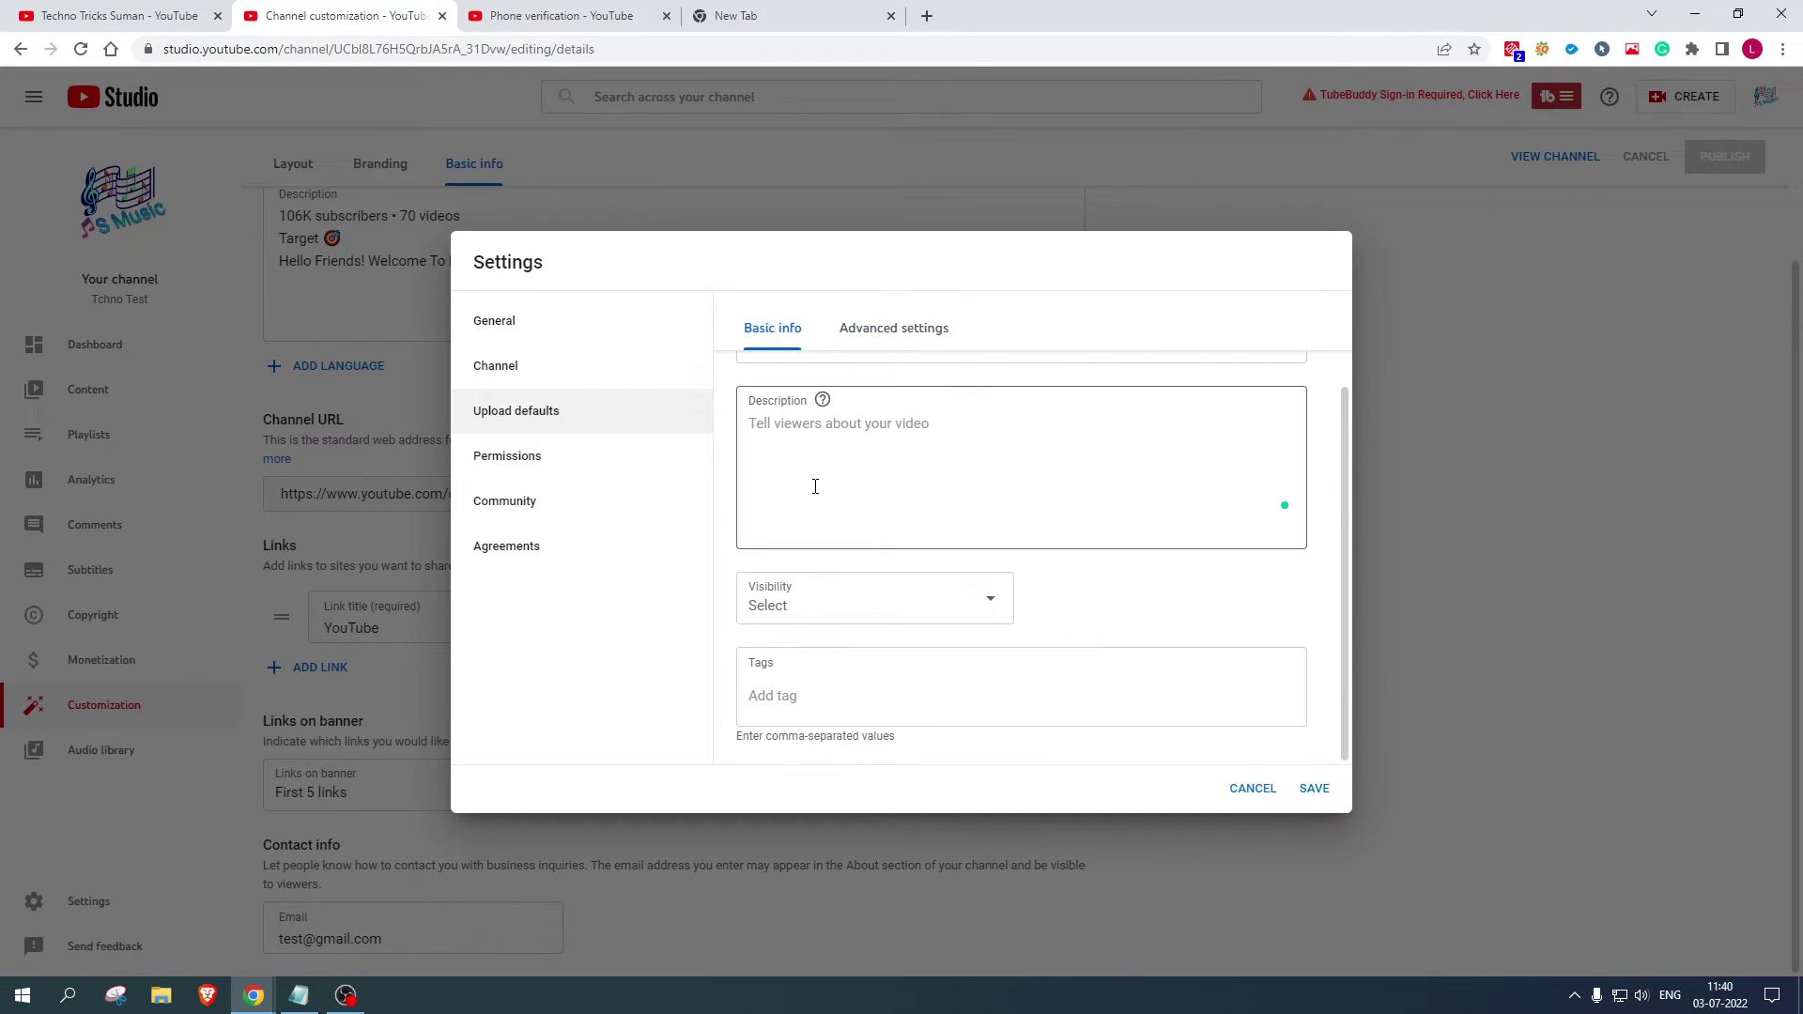
pyautogui.moveTo(749, 398); pyautogui.dragTo(865, 403)
pyautogui.moveTo(751, 519); pyautogui.dragTo(878, 516)
pyautogui.click(887, 451)
pyautogui.click(893, 555)
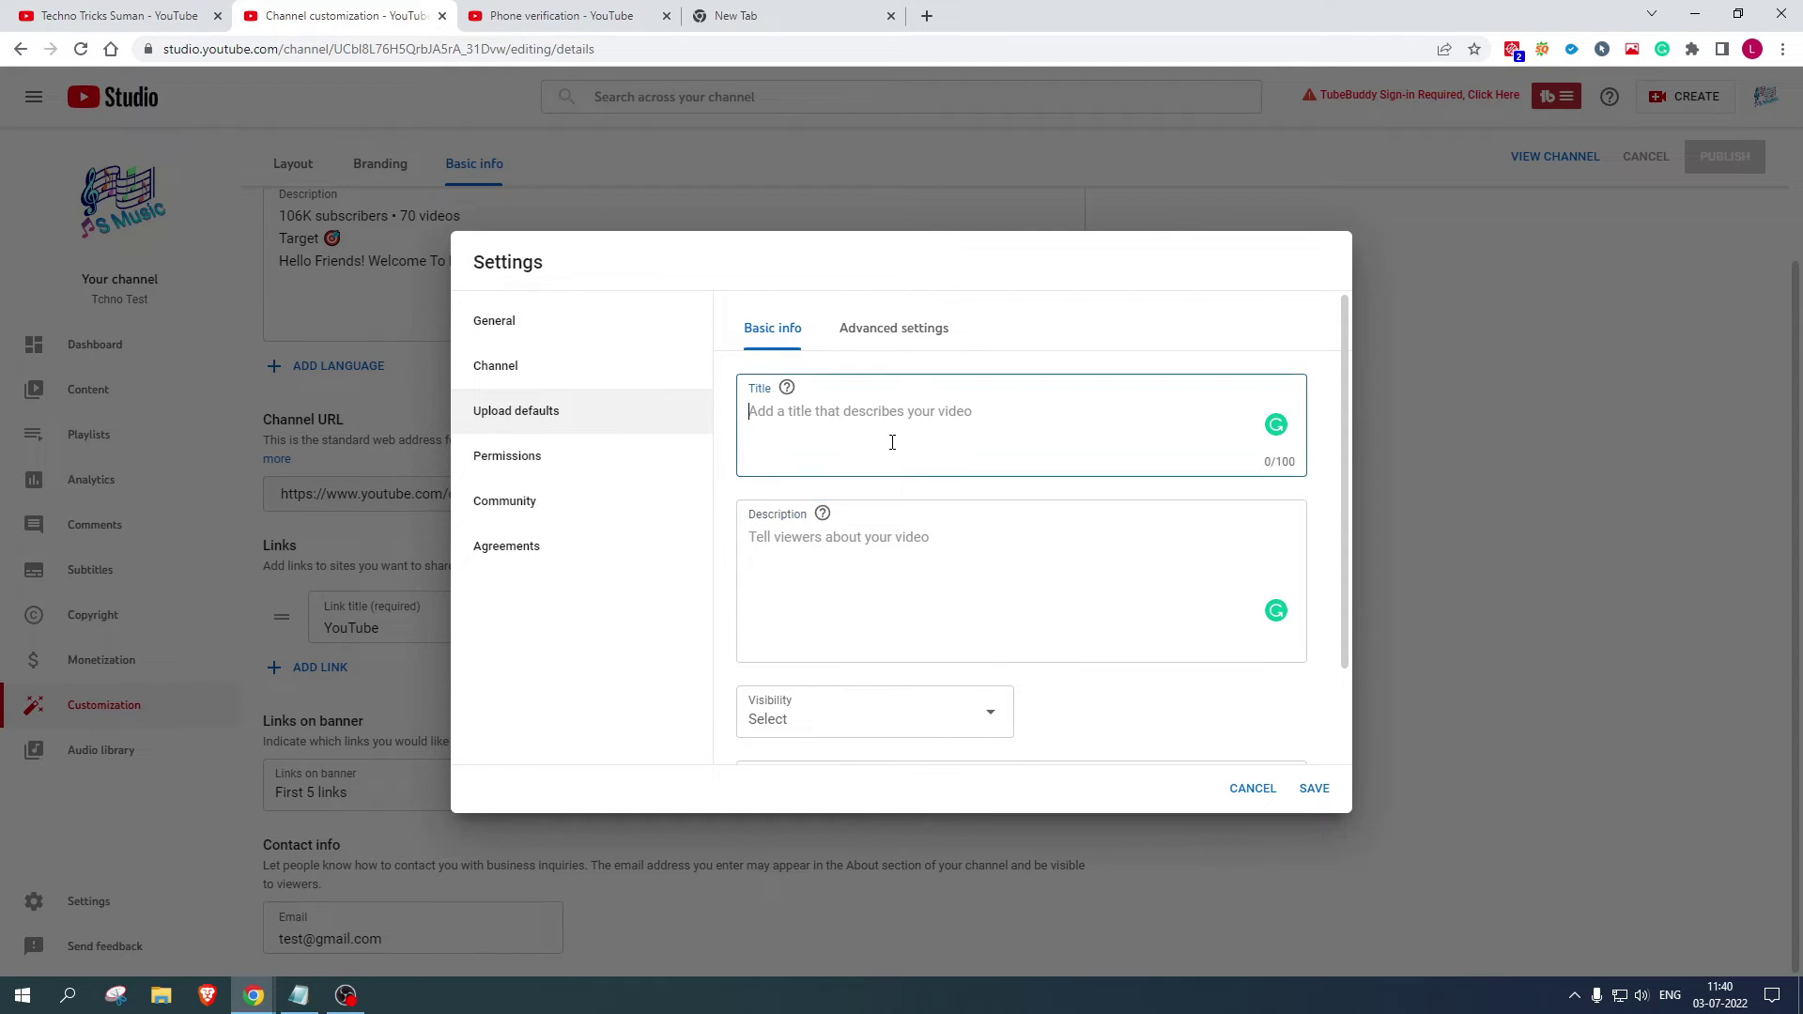
# - Set the default title and description language to English (India) in the advanced upload defaults
pyautogui.click(919, 341)
pyautogui.scroll(-2, 962, 526)
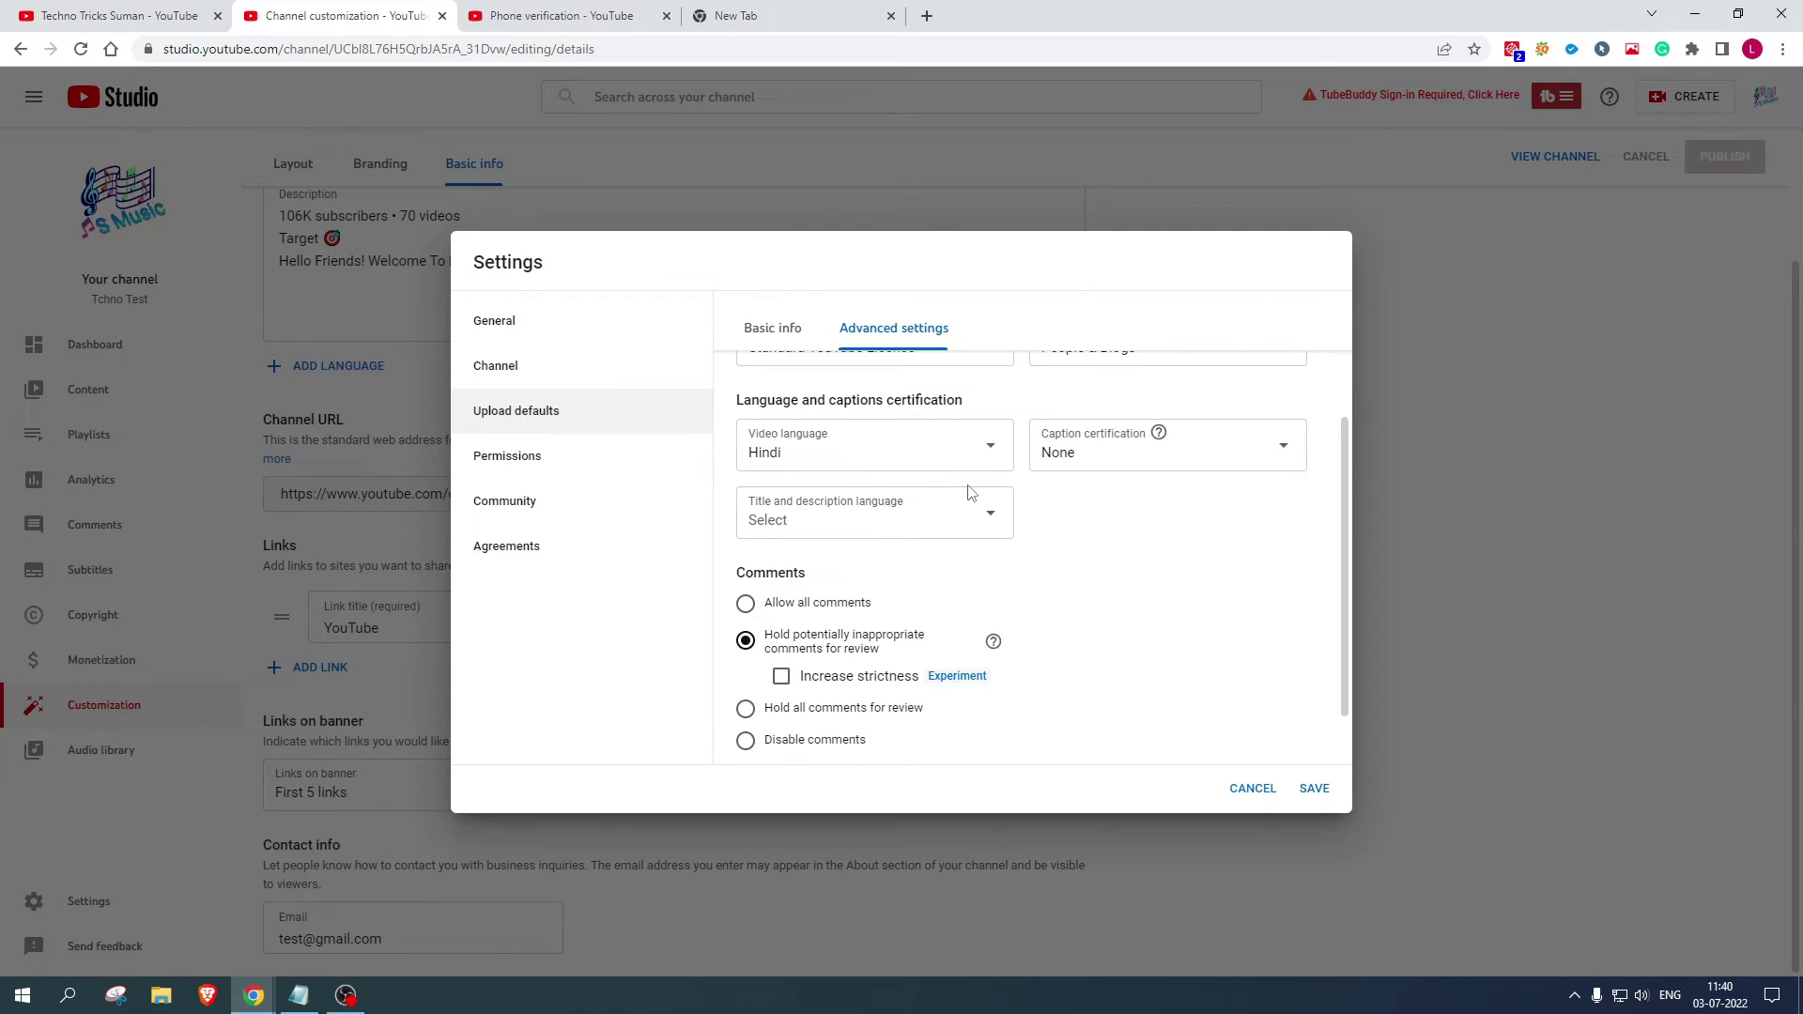
pyautogui.scroll(-2, 966, 504)
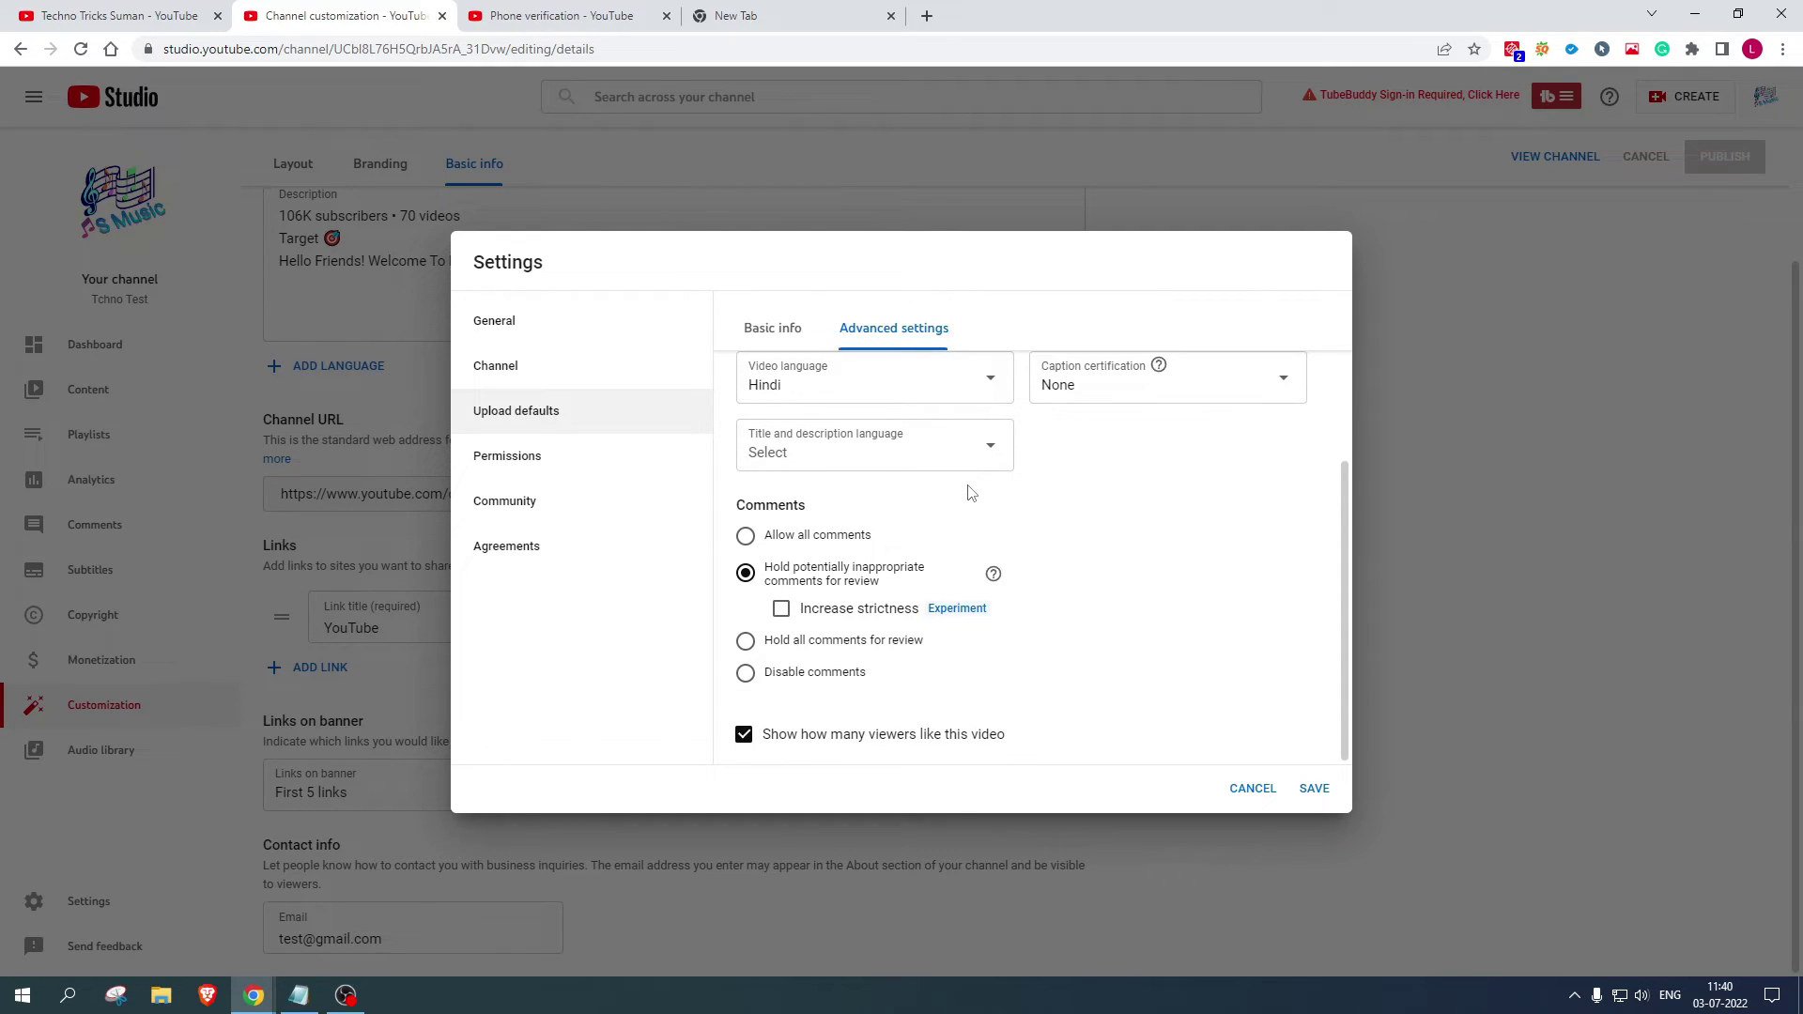
pyautogui.click(866, 464)
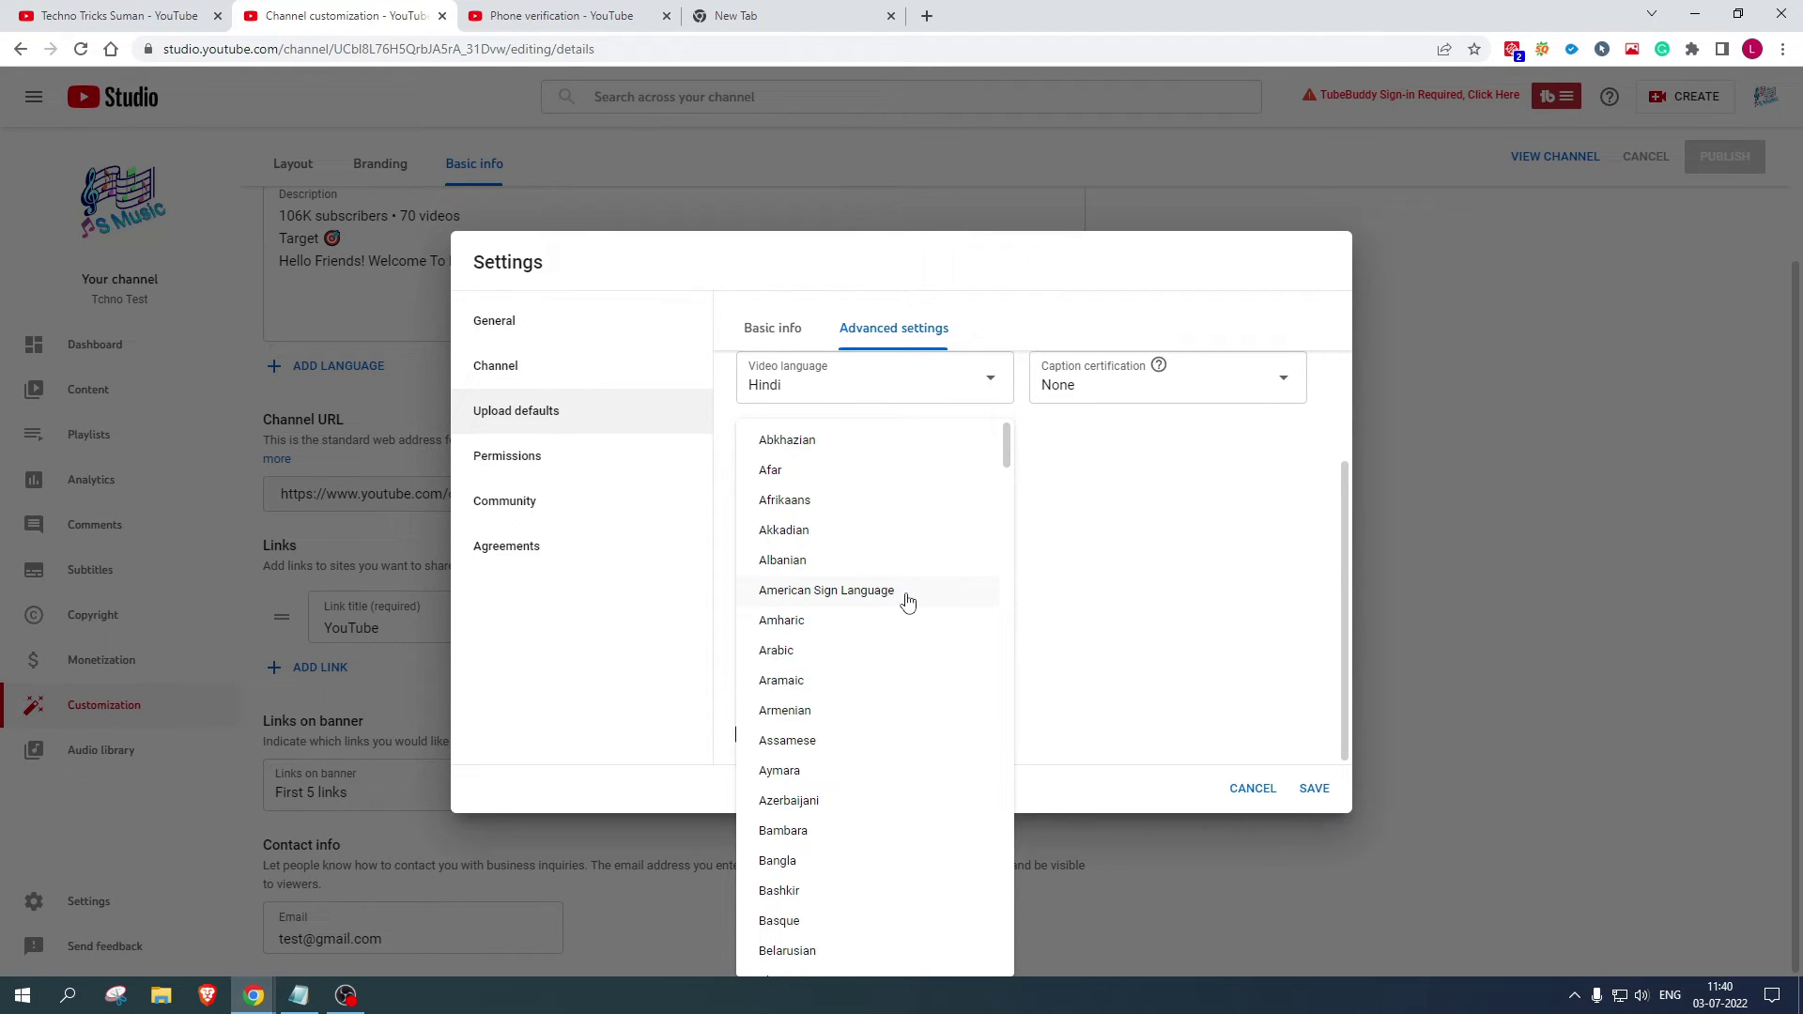
pyautogui.scroll(-3, 1006, 482)
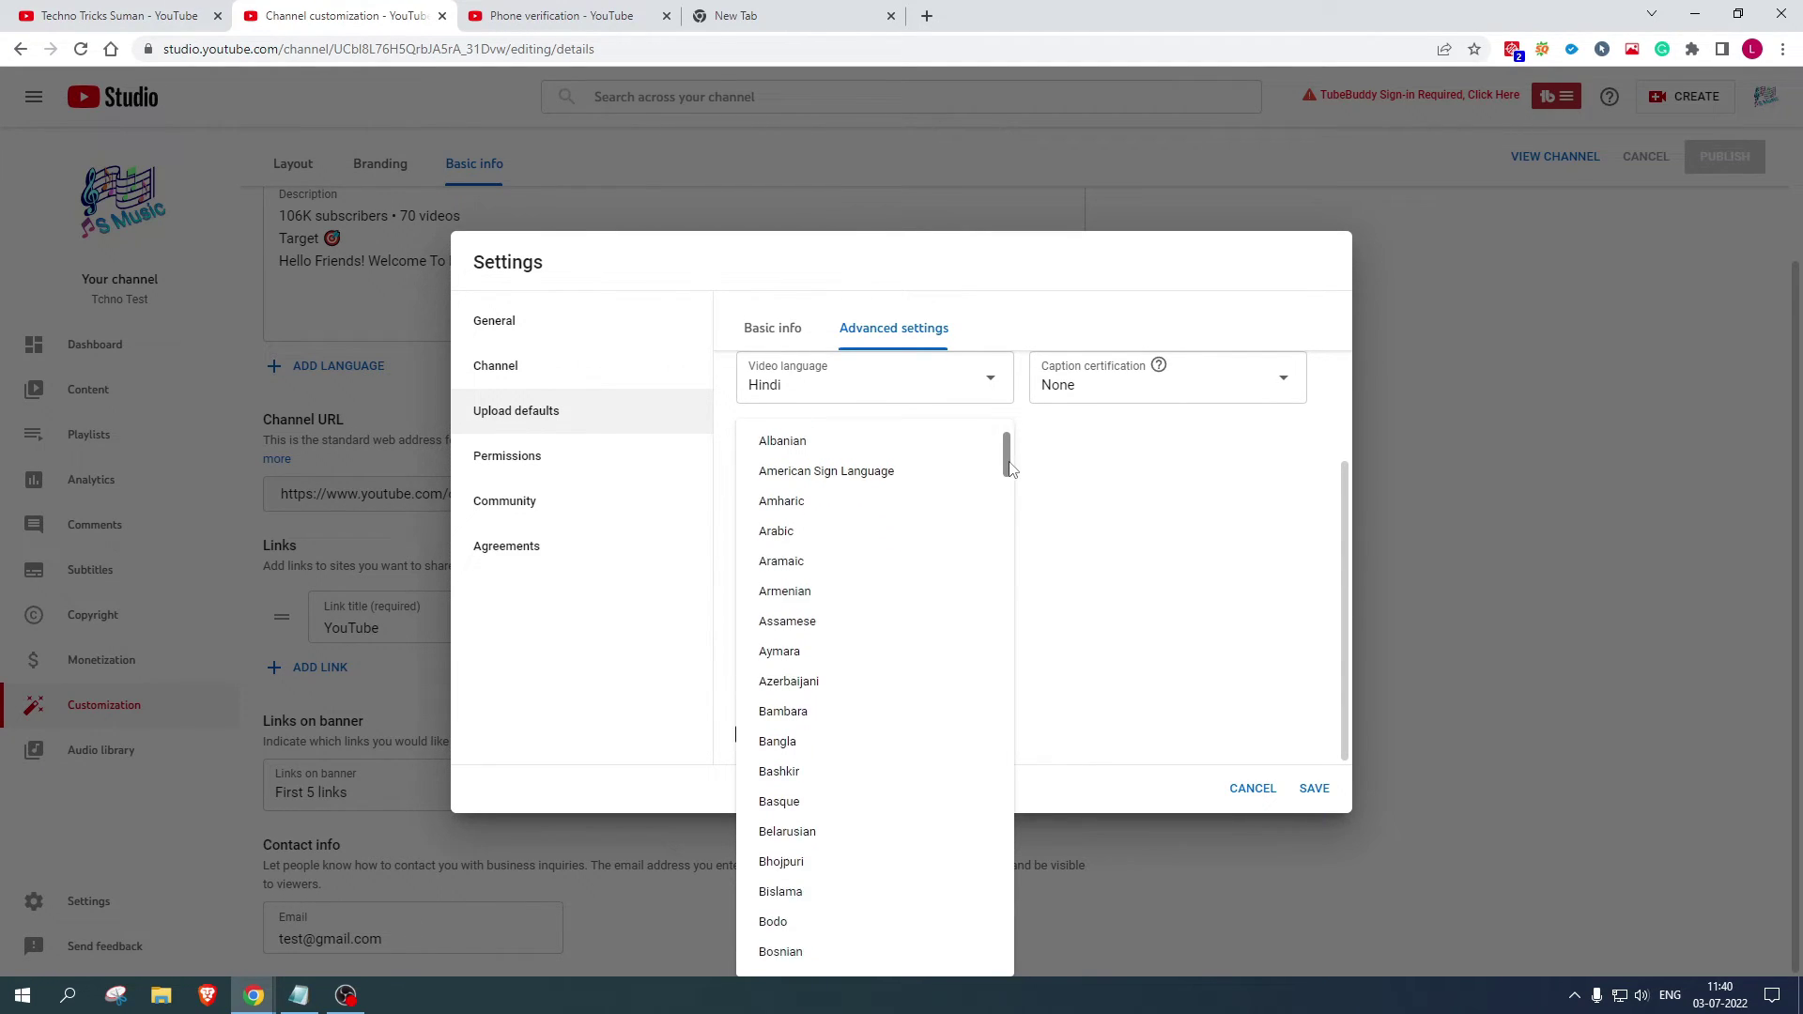
pyautogui.click(1026, 517)
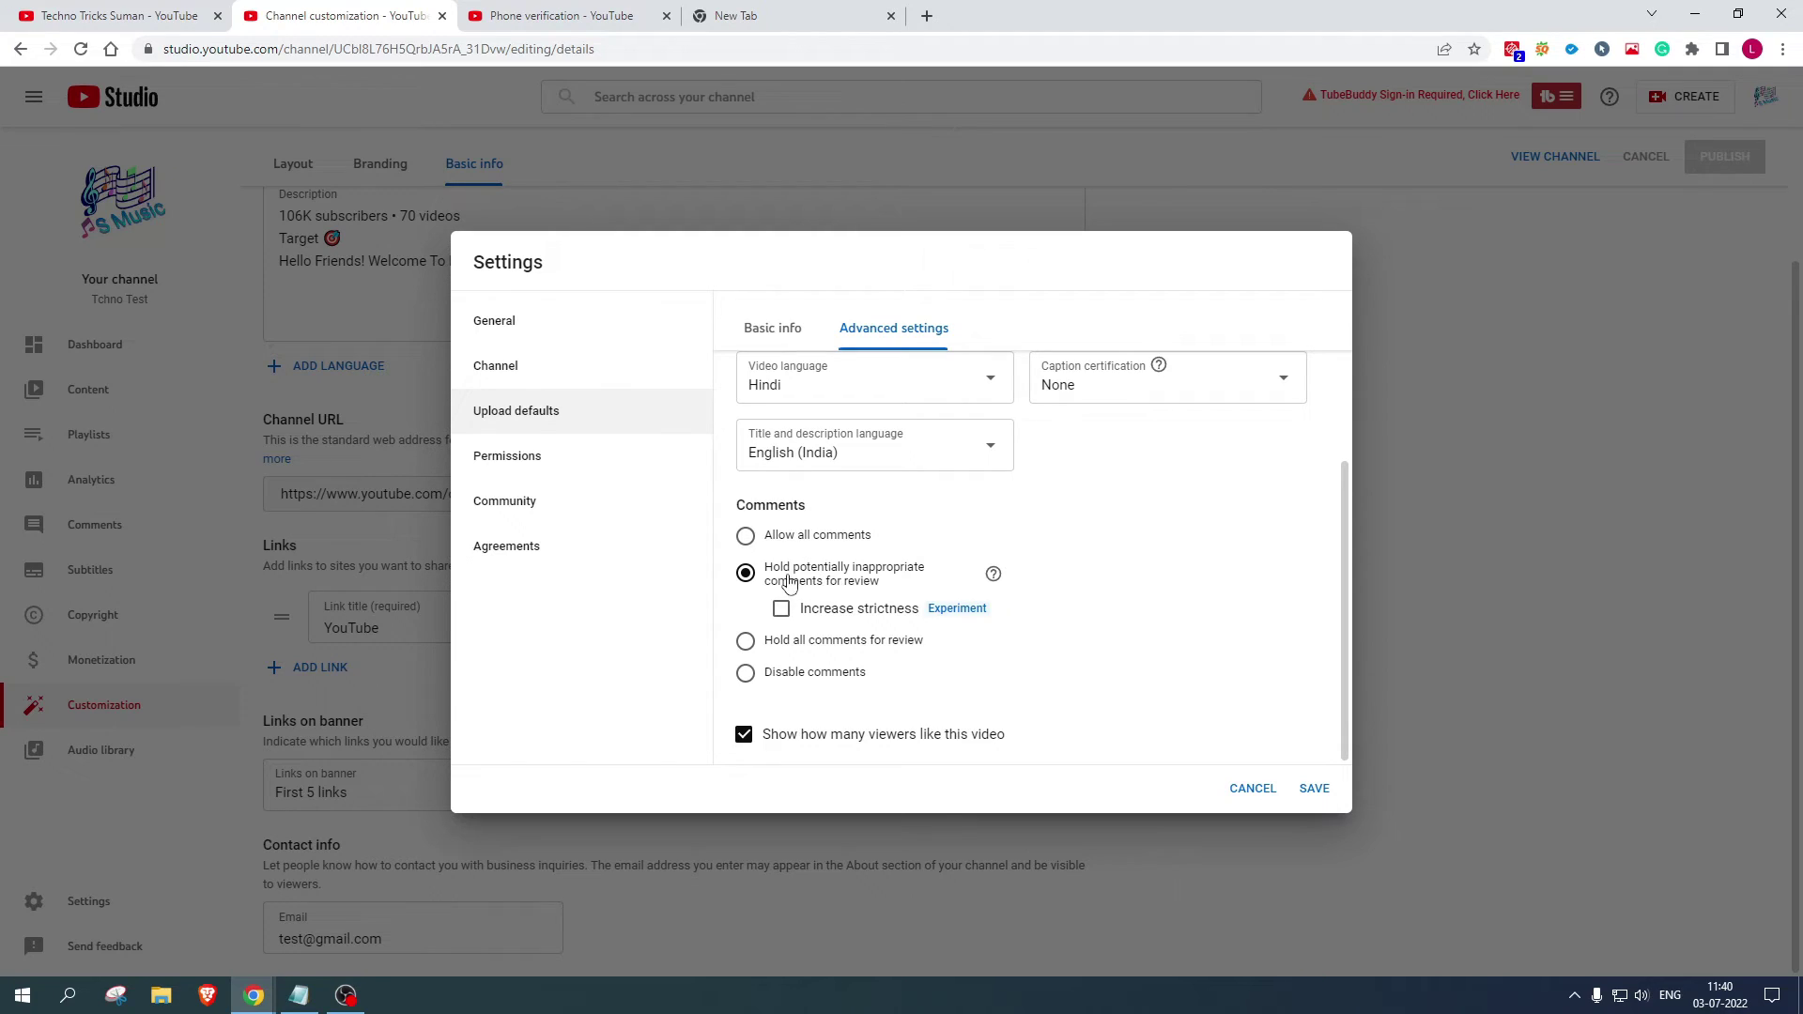
# - Enable increased strictness for holding potentially inappropriate comments and save the upload defaults
pyautogui.click(781, 608)
pyautogui.click(1317, 789)
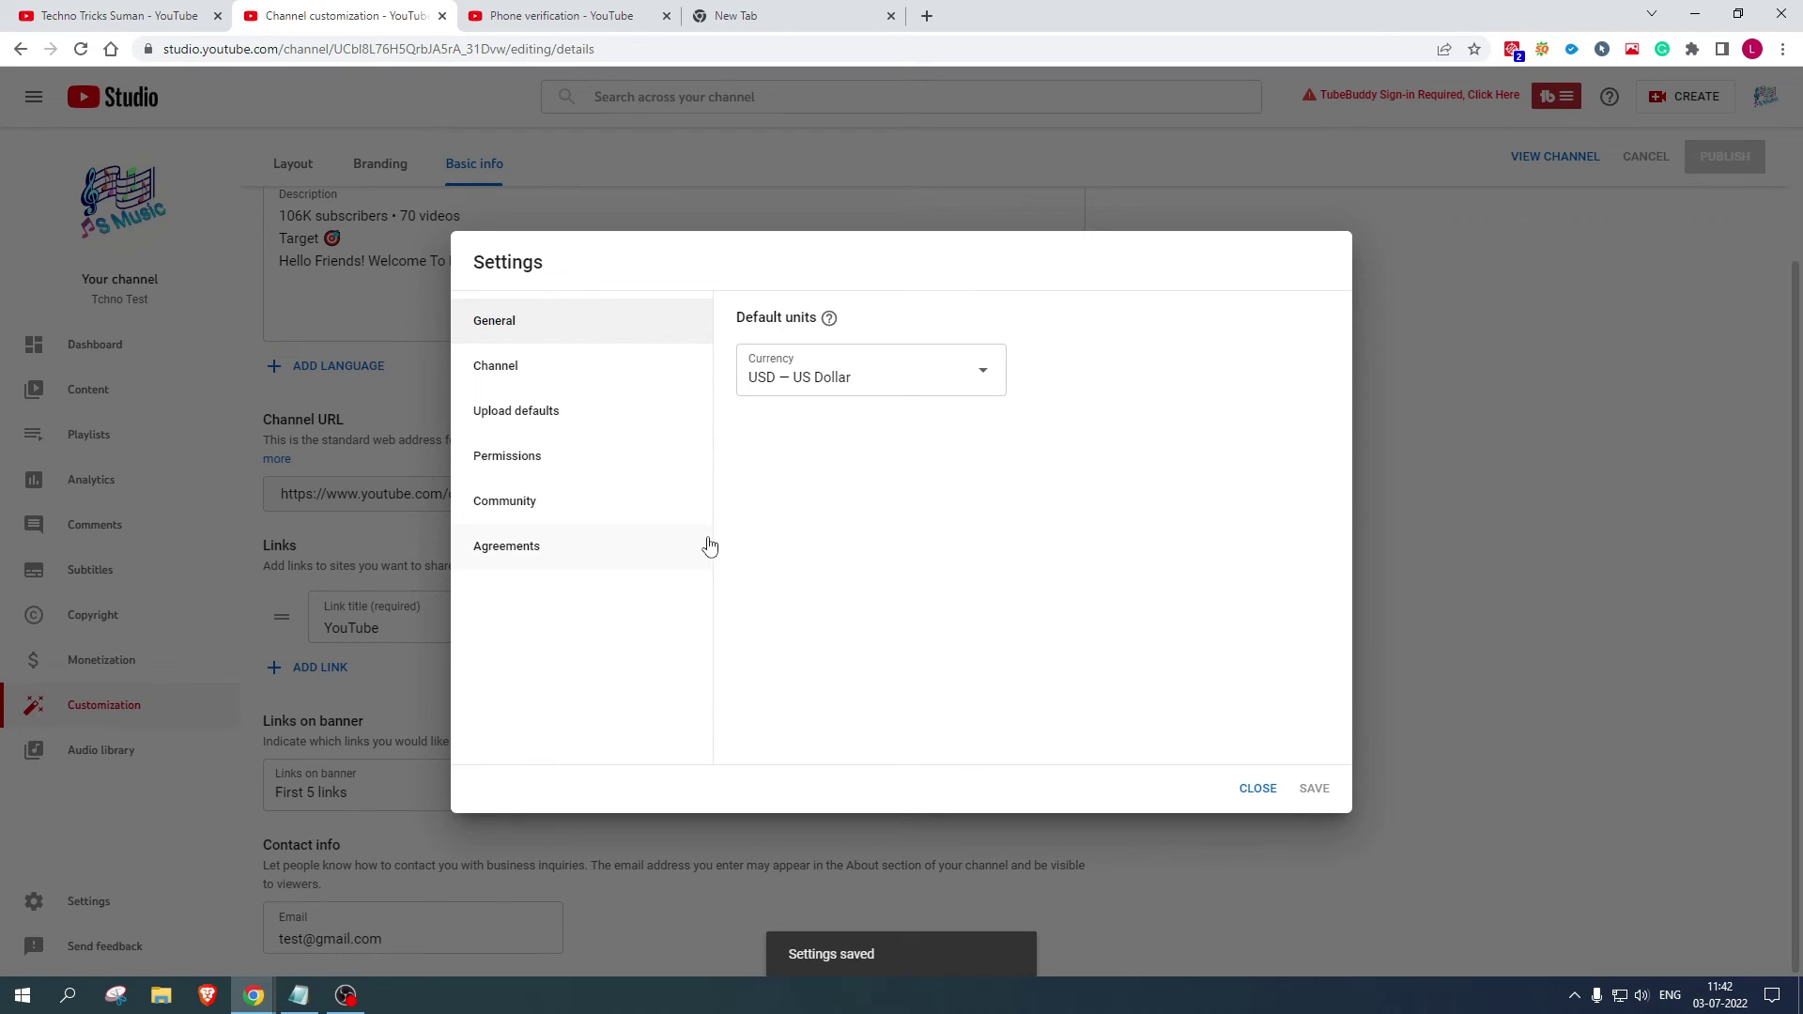
# - Review the automated filters in the community settings, including hidden users and blocked words, and enable Block links
pyautogui.click(575, 516)
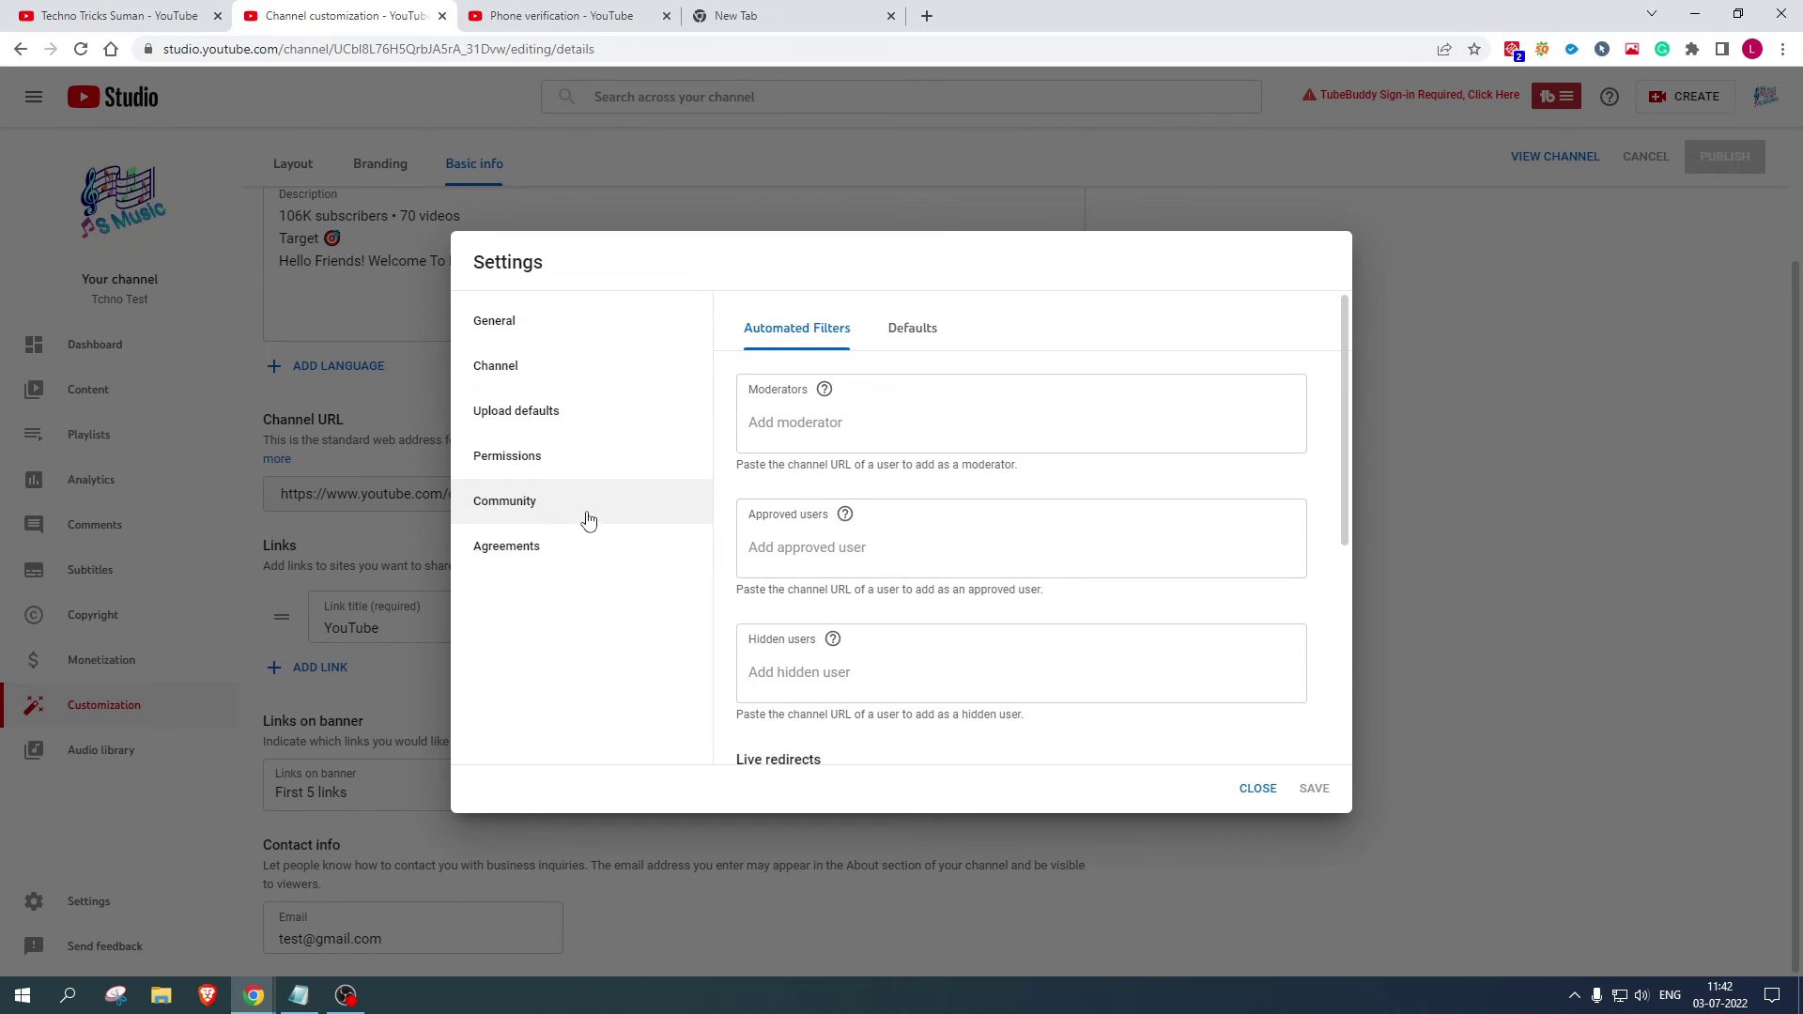
pyautogui.scroll(-2, 767, 480)
pyautogui.click(767, 479)
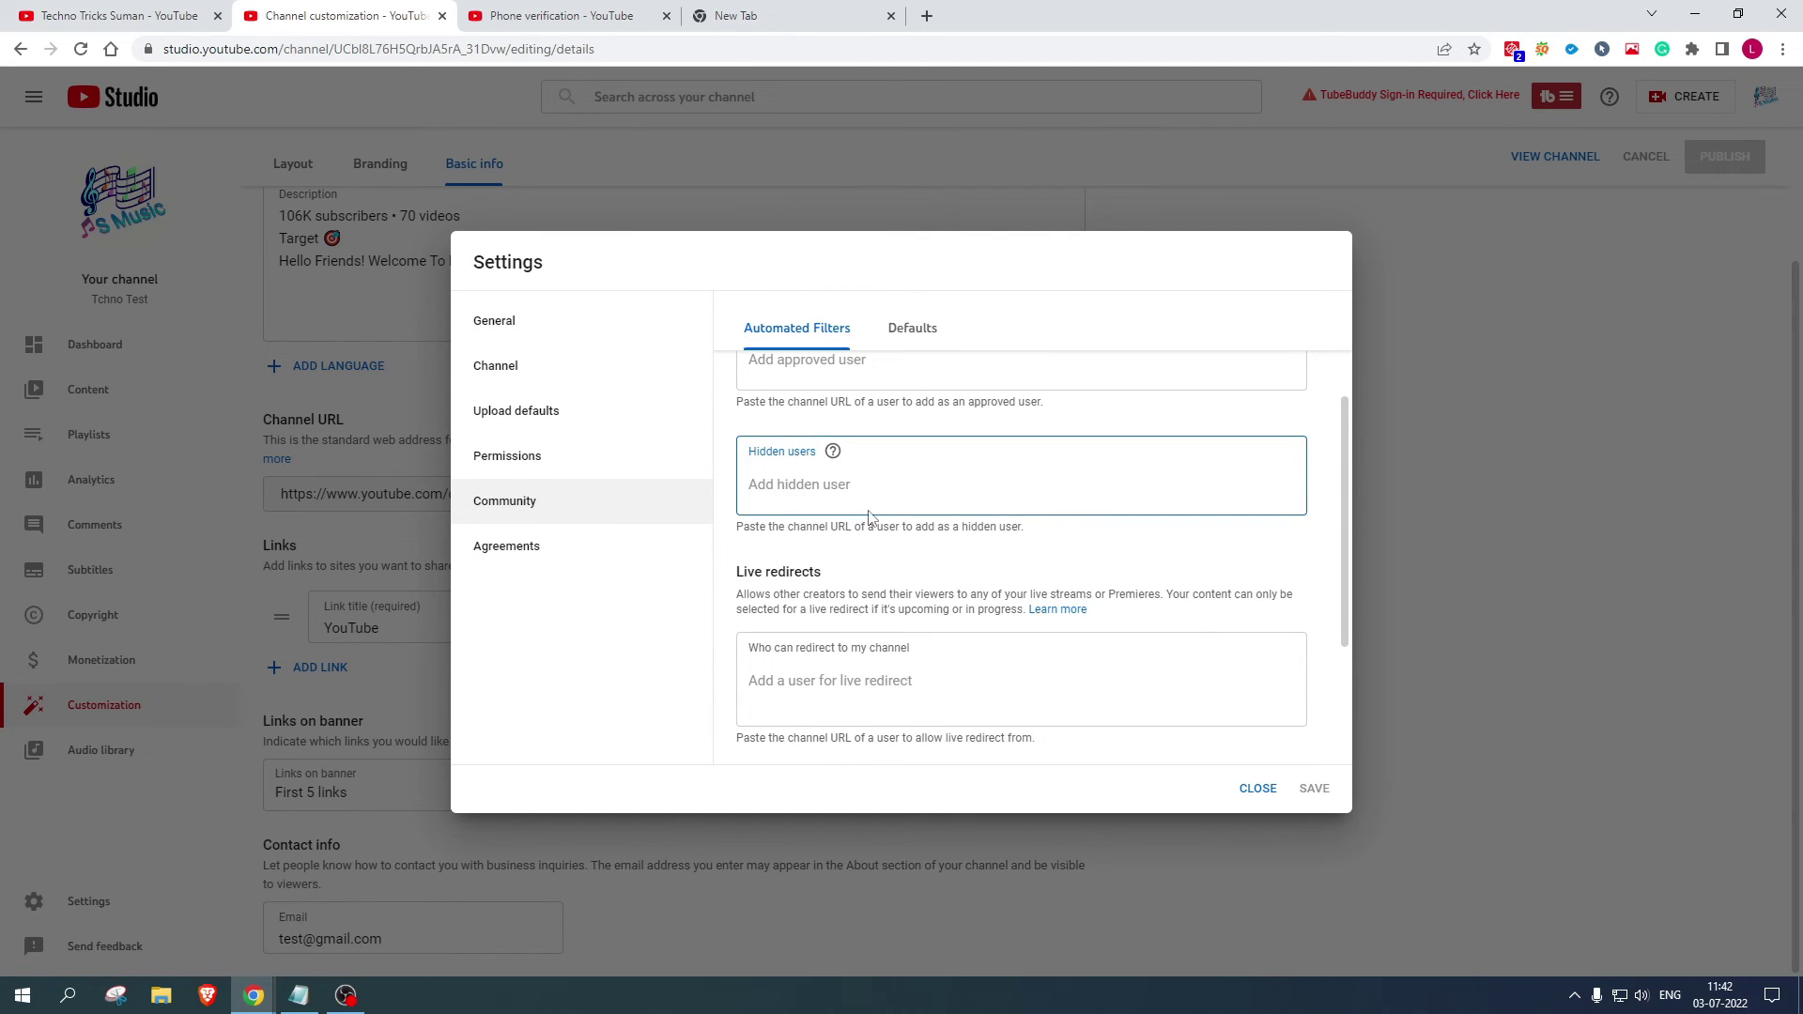
pyautogui.scroll(-3, 845, 517)
pyautogui.click(805, 616)
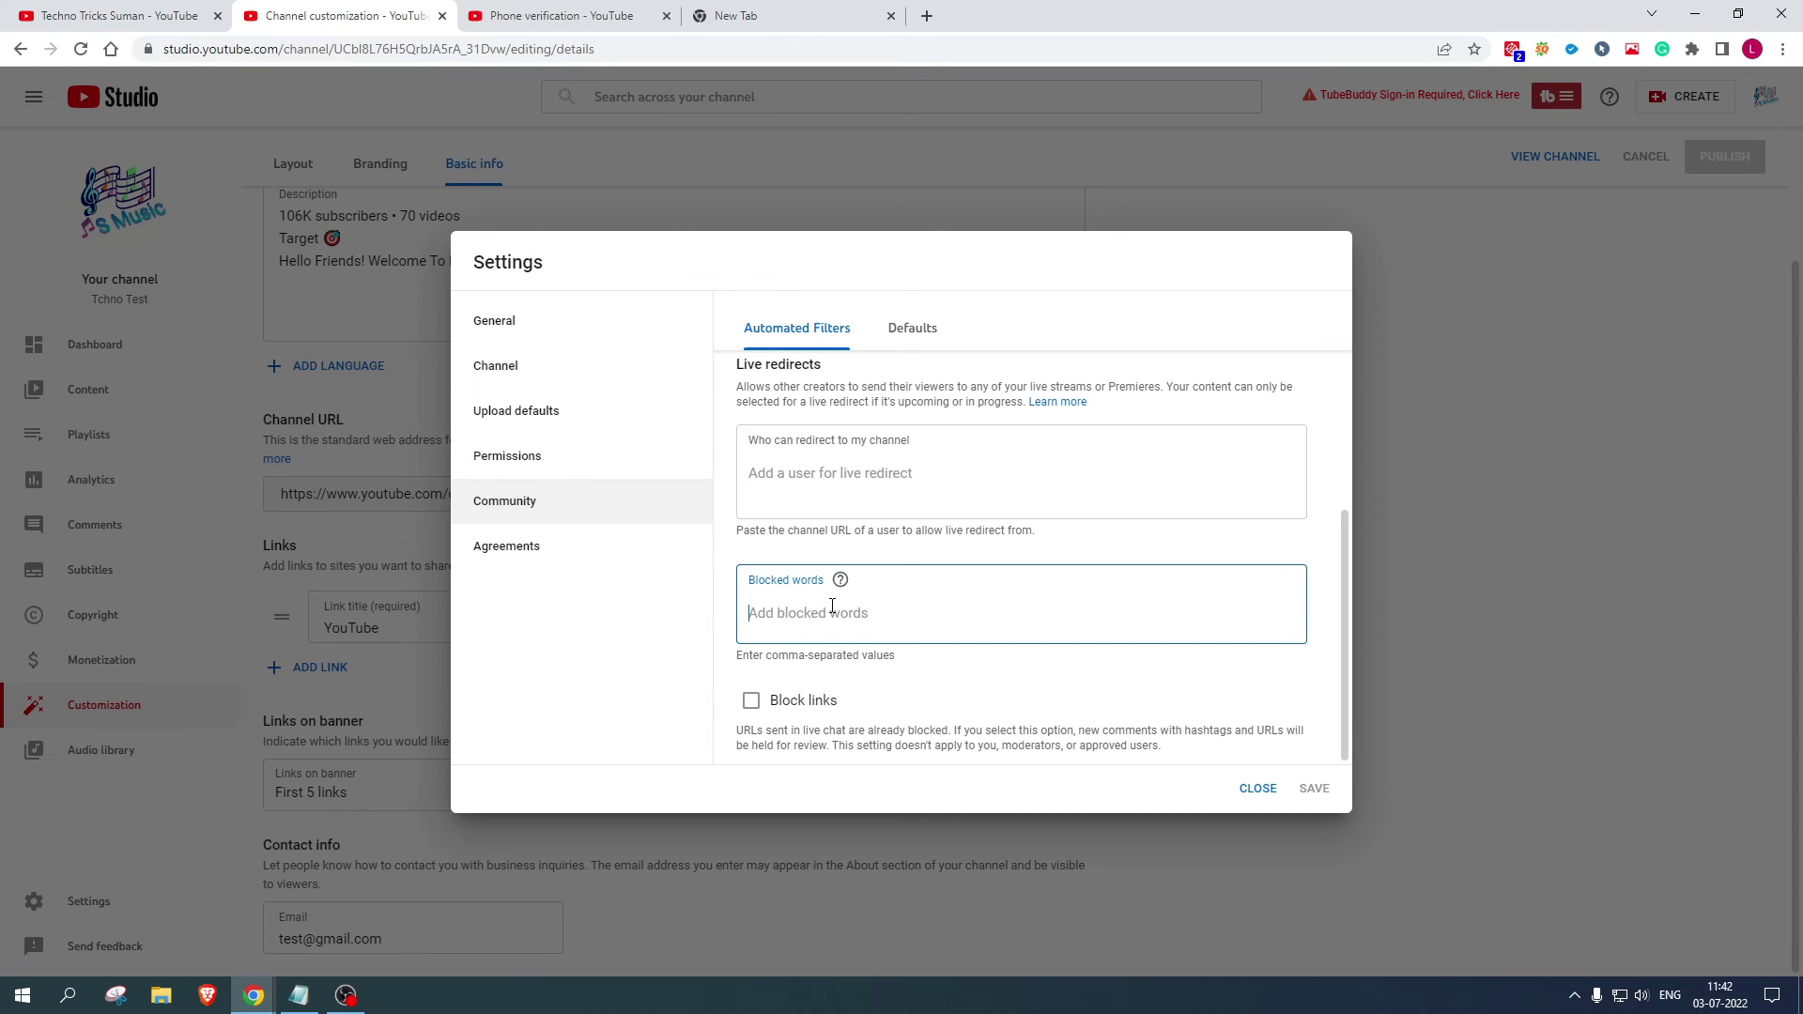
pyautogui.click(751, 702)
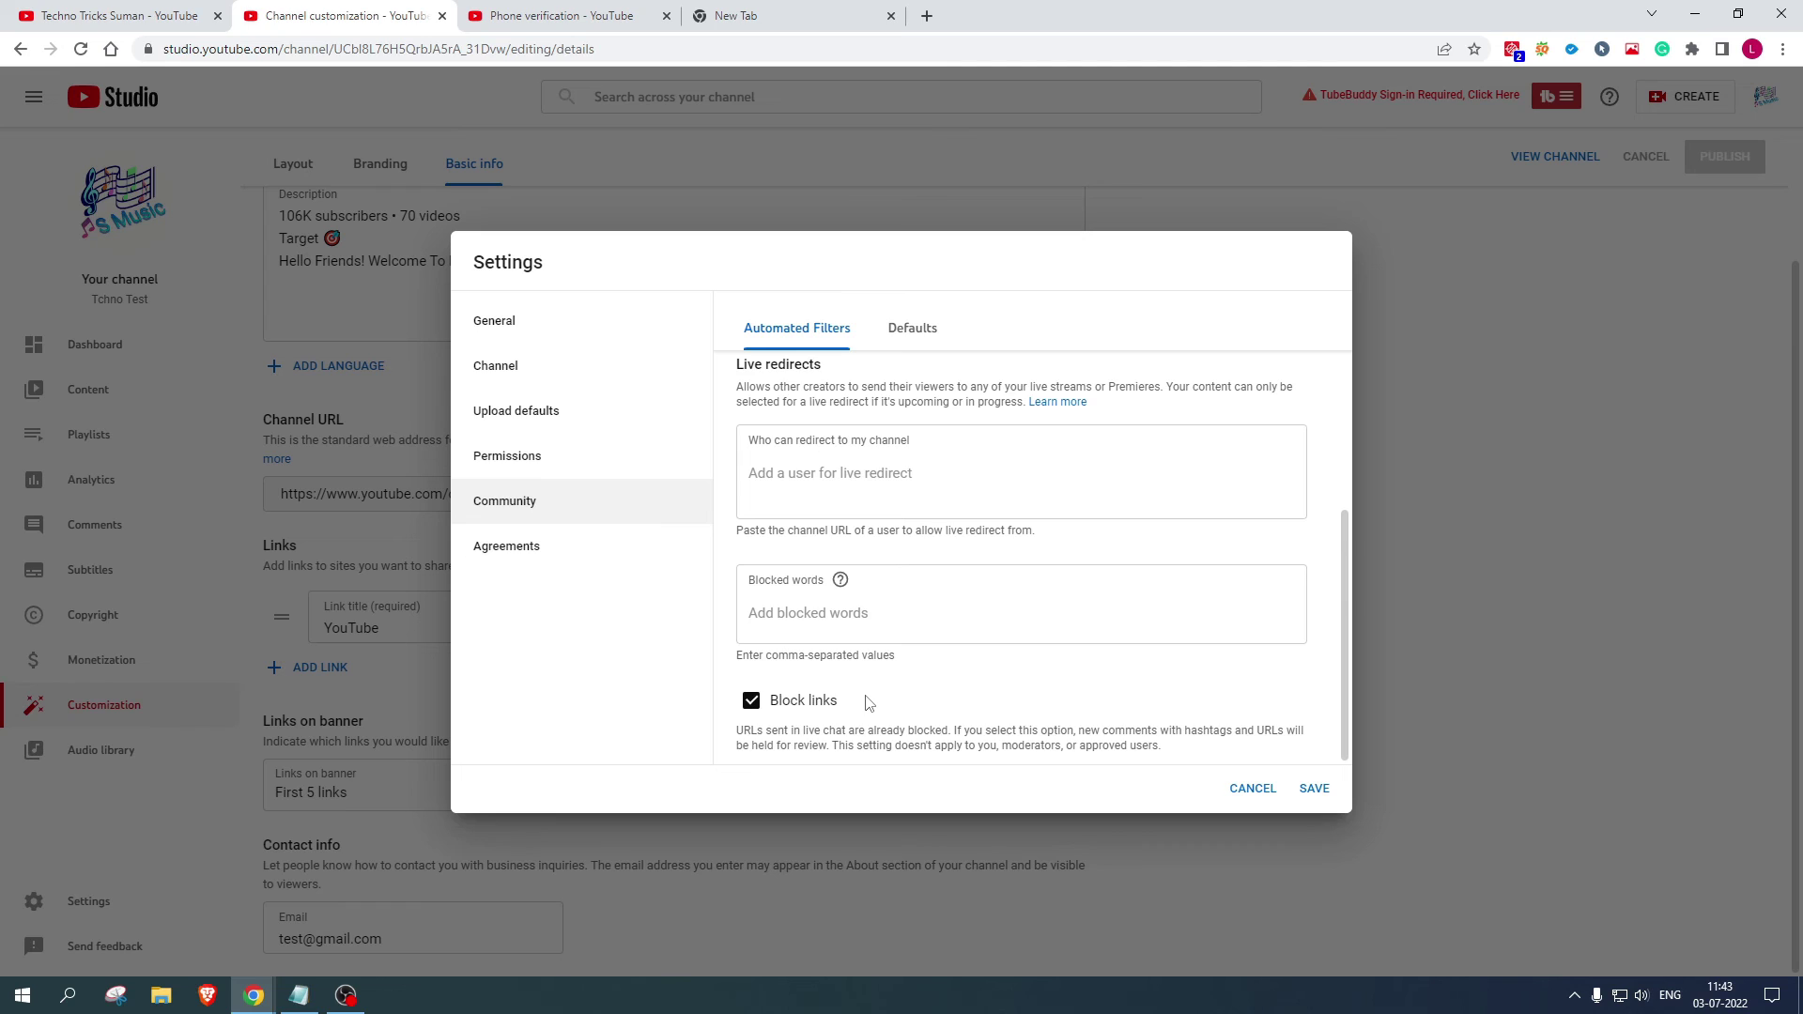
# - Examine the access roles available when inviting someone under the channel's permissions, and close the settings discarding unsaved changes
pyautogui.click(528, 462)
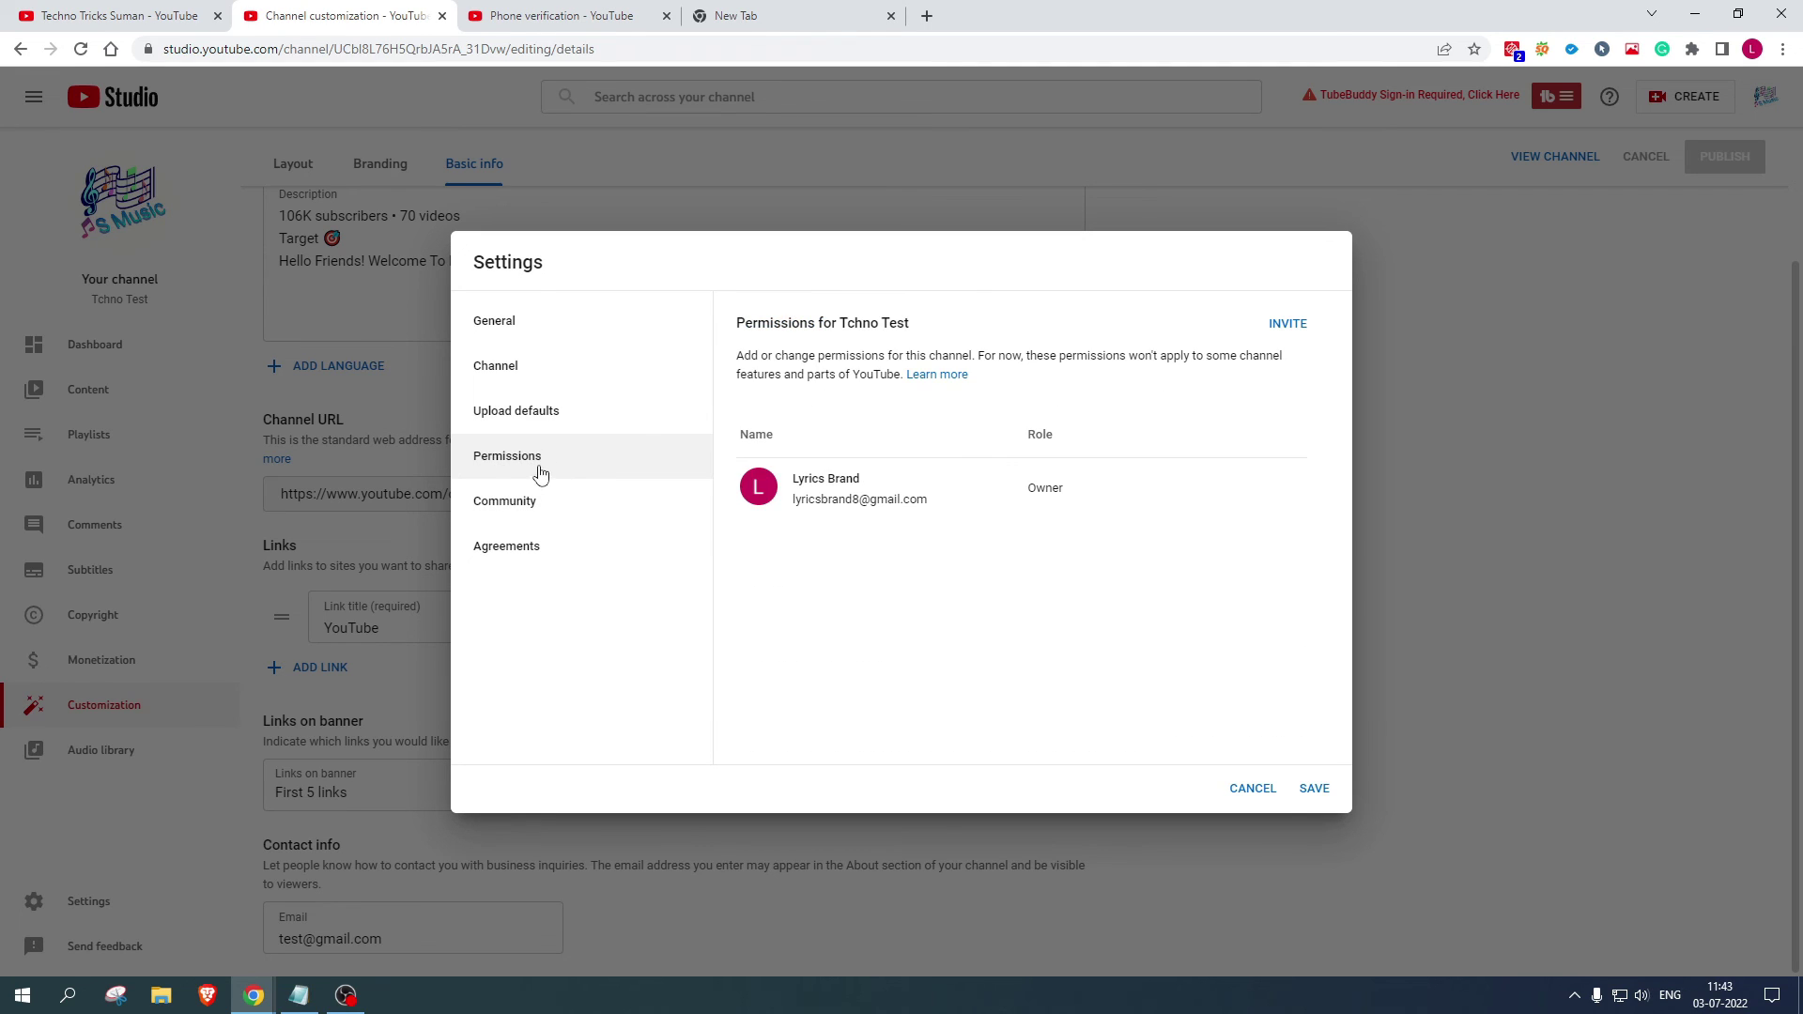
pyautogui.click(1286, 325)
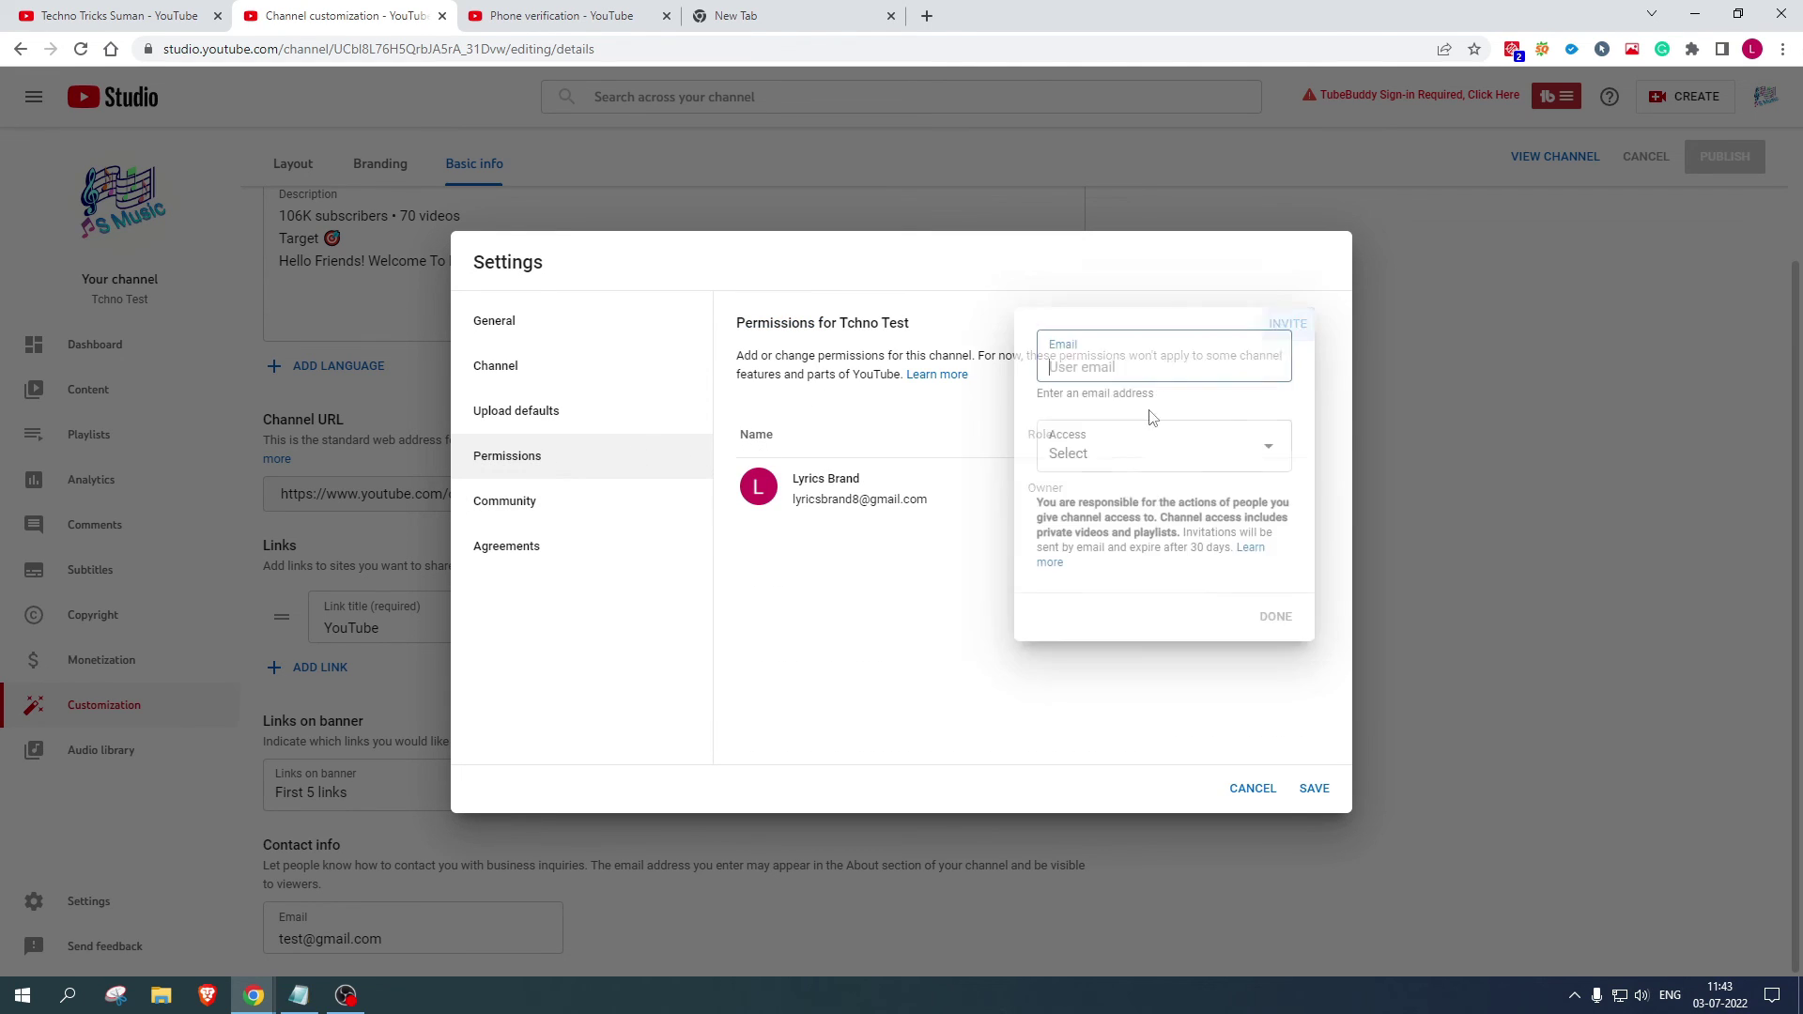
pyautogui.click(1159, 453)
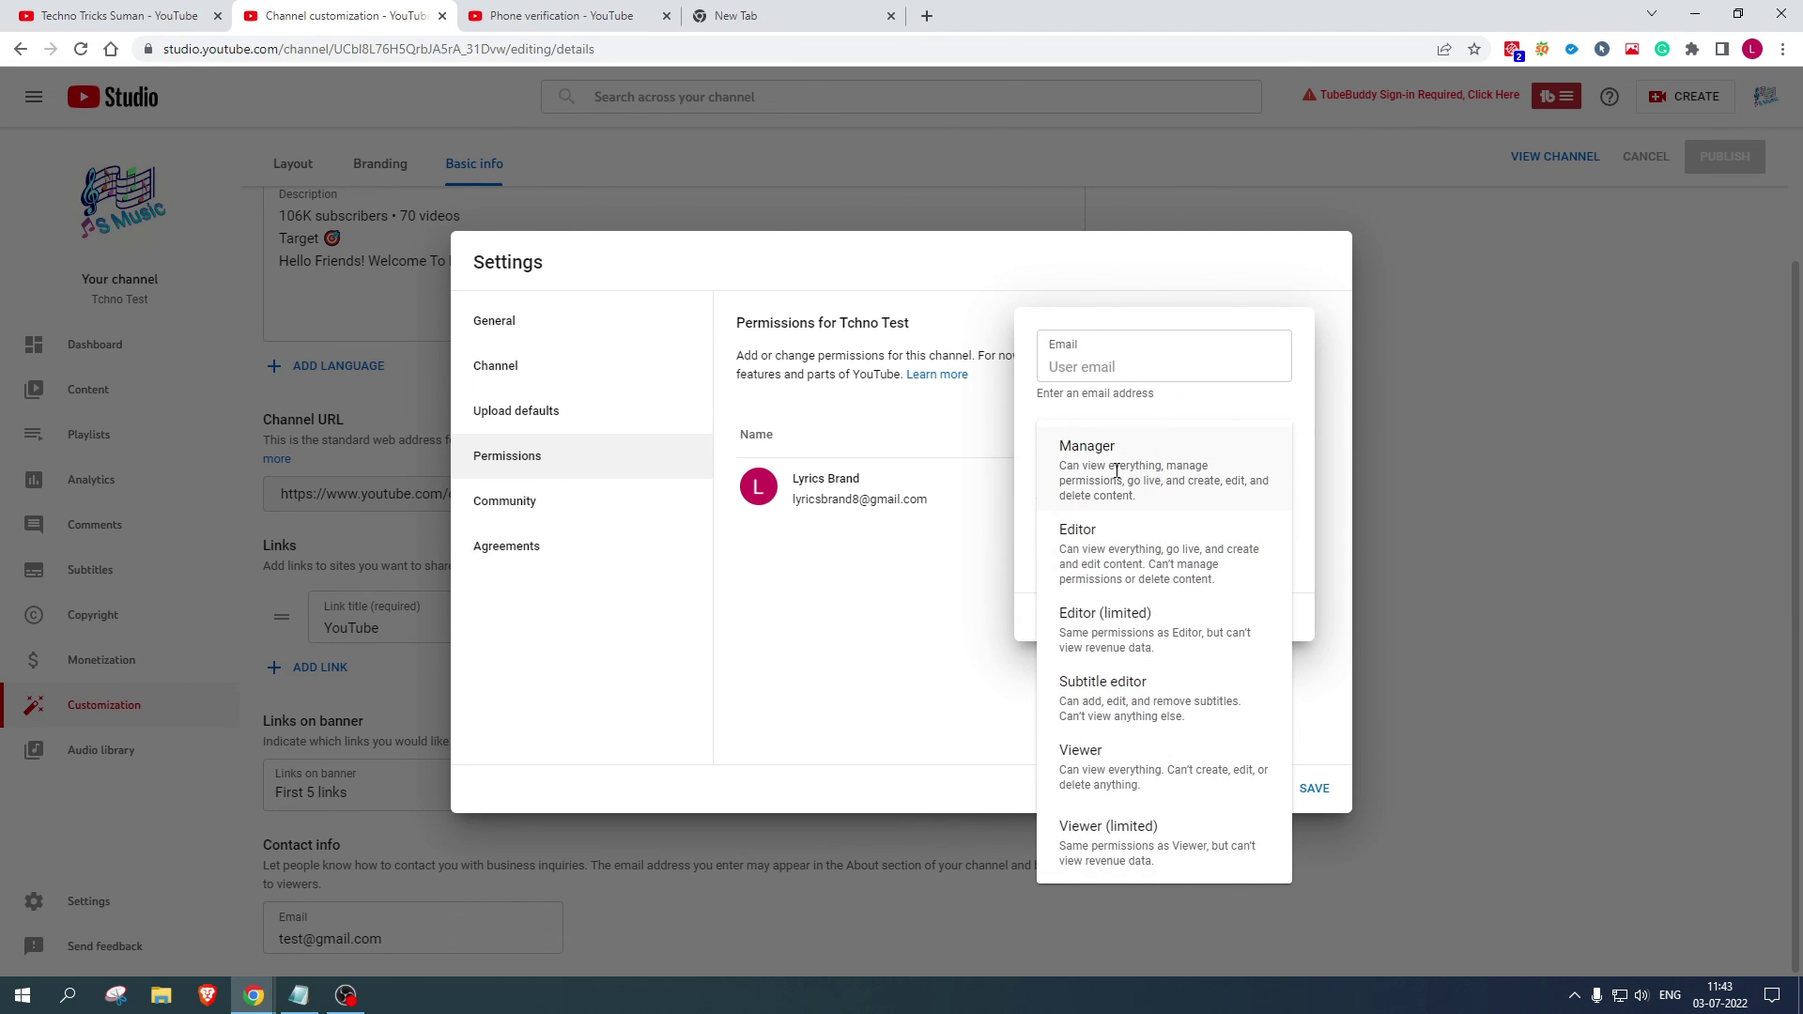
pyautogui.click(1115, 369)
pyautogui.click(1103, 454)
pyautogui.press('Escape')
pyautogui.press('Escape')
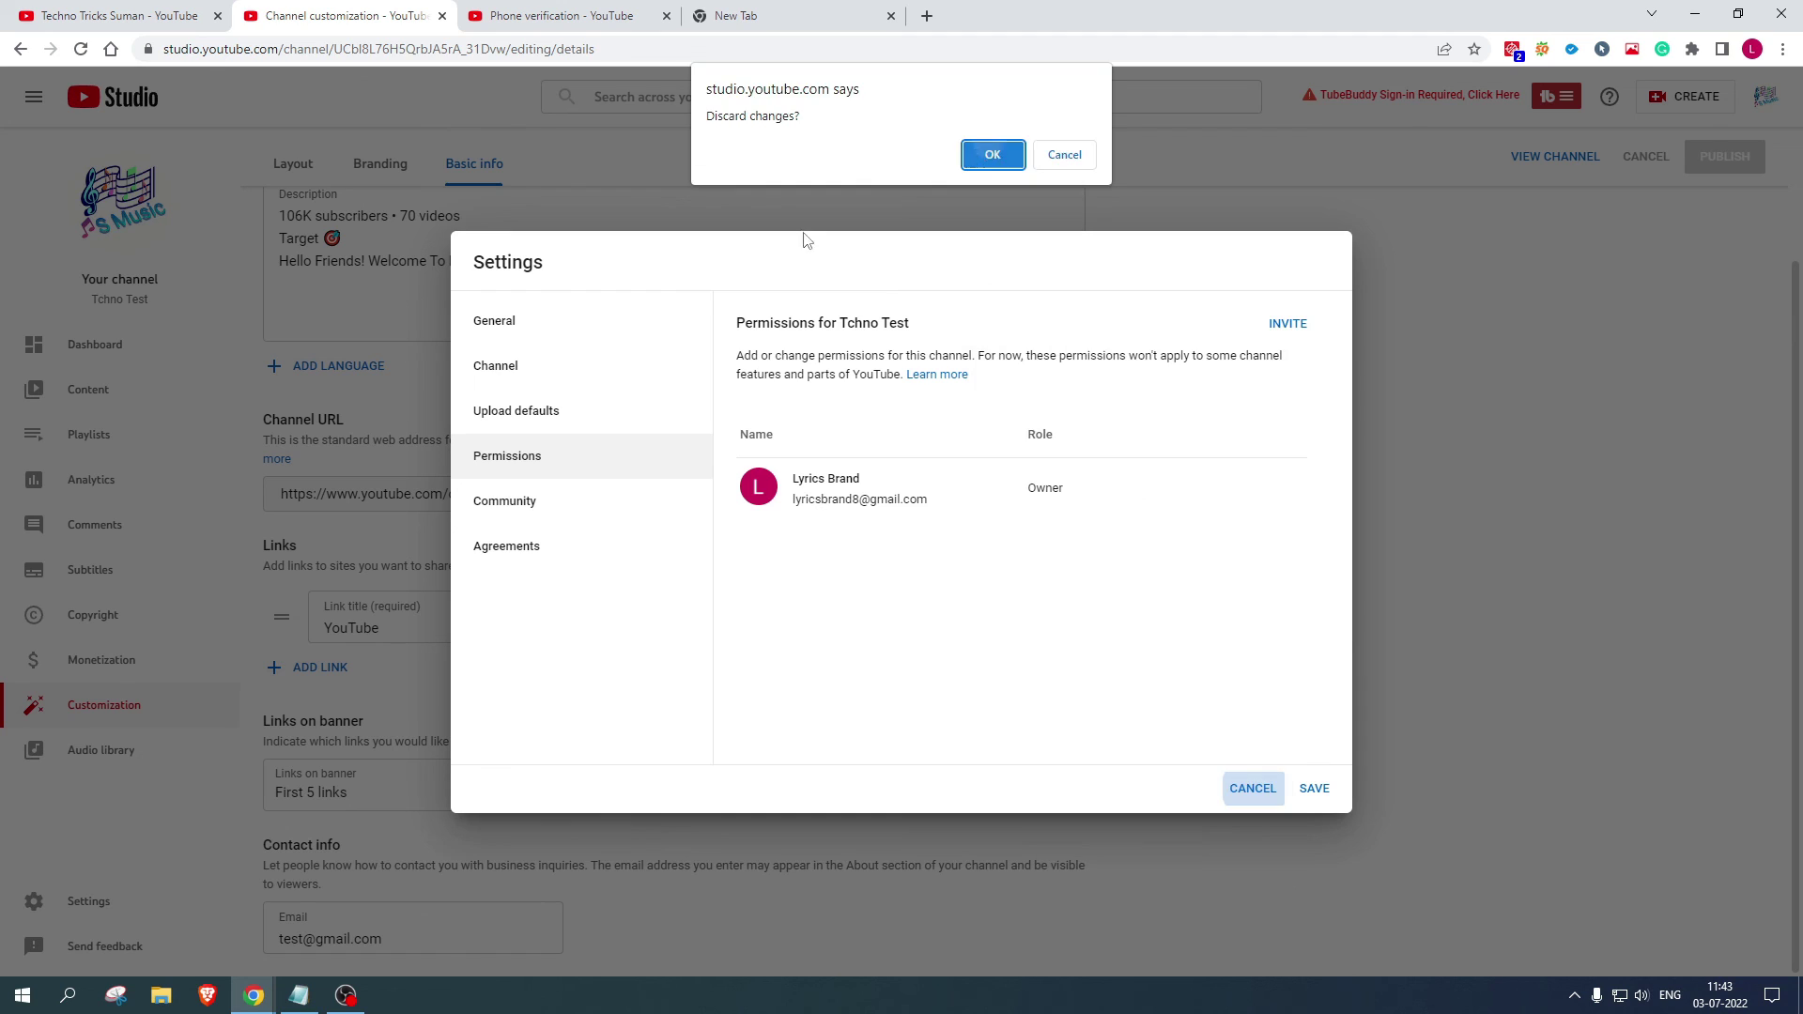
pyautogui.click(986, 153)
# - Switch to the Techno Tricks Suman channel's About page and dismiss the search suggestions
pyautogui.click(30, 7)
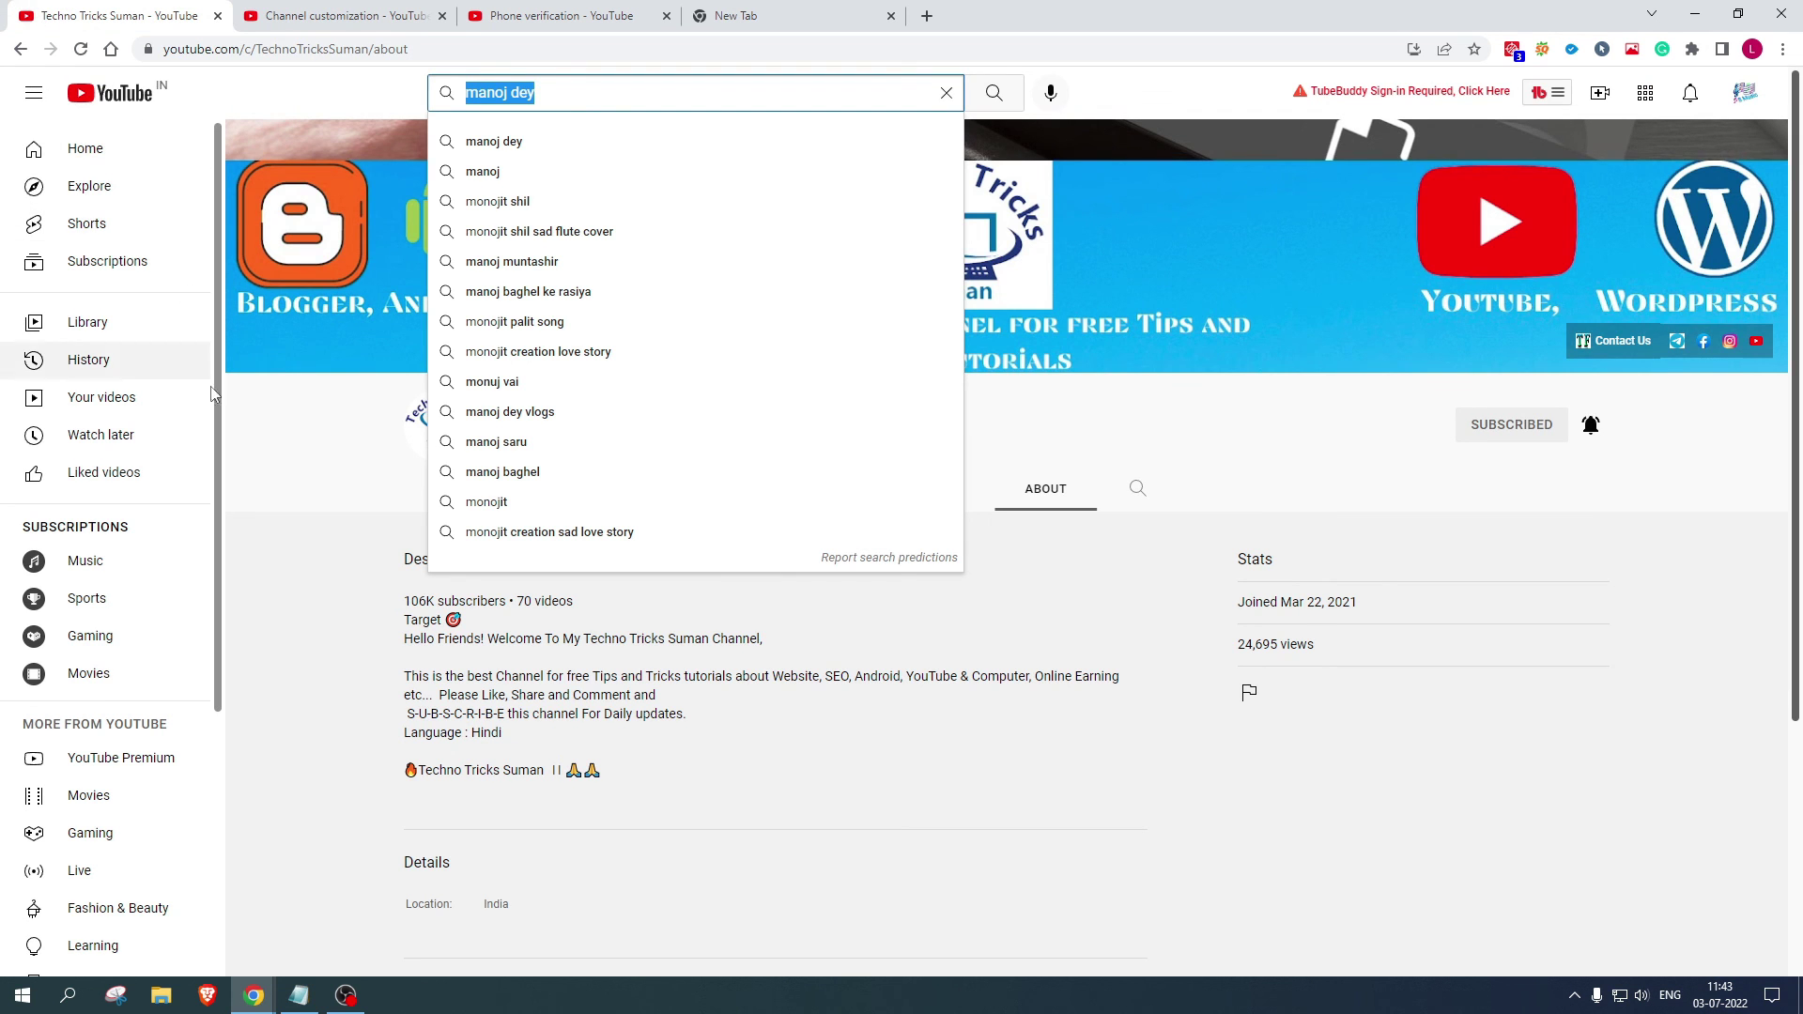
pyautogui.click(293, 430)
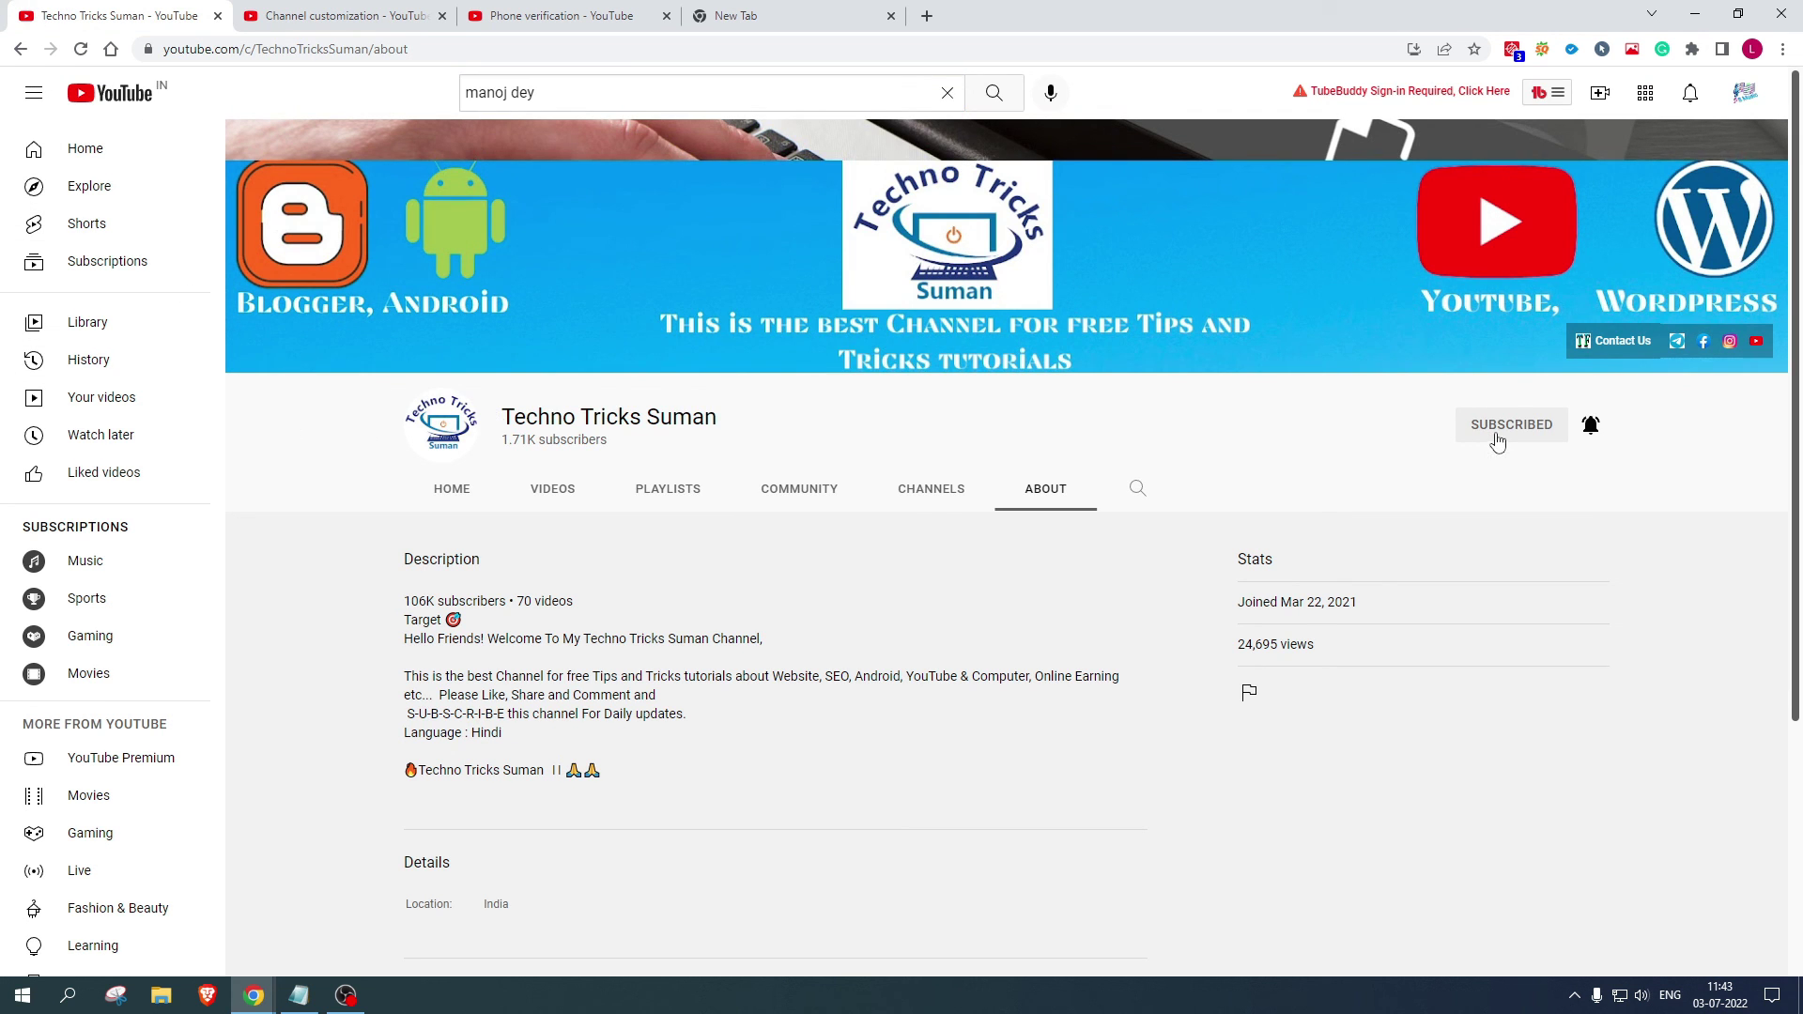